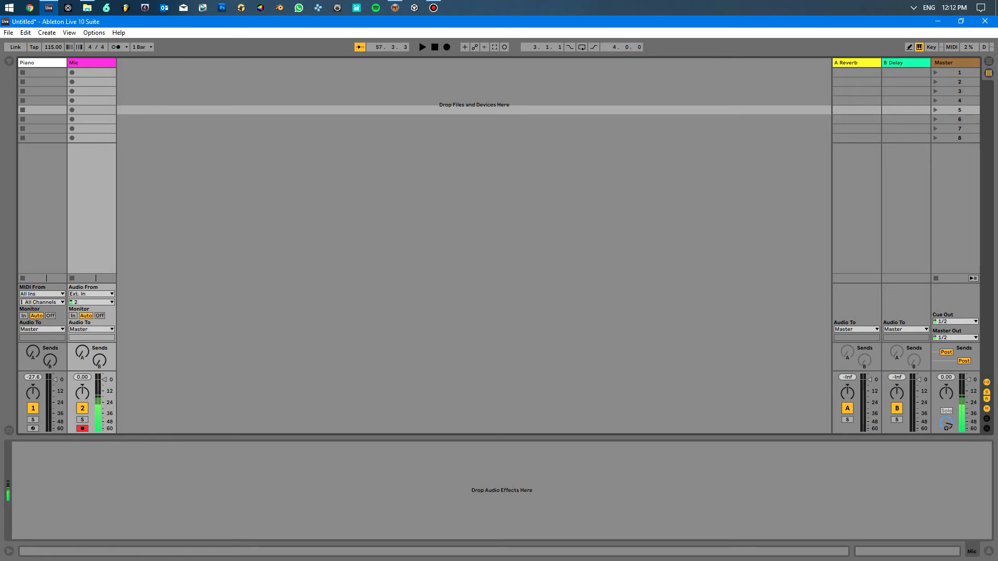
- Show the browser and add the "Body Glitch - Transcendence - V1" folder from M4L Patches > Finished to Places
key(ctrl+alt+b)
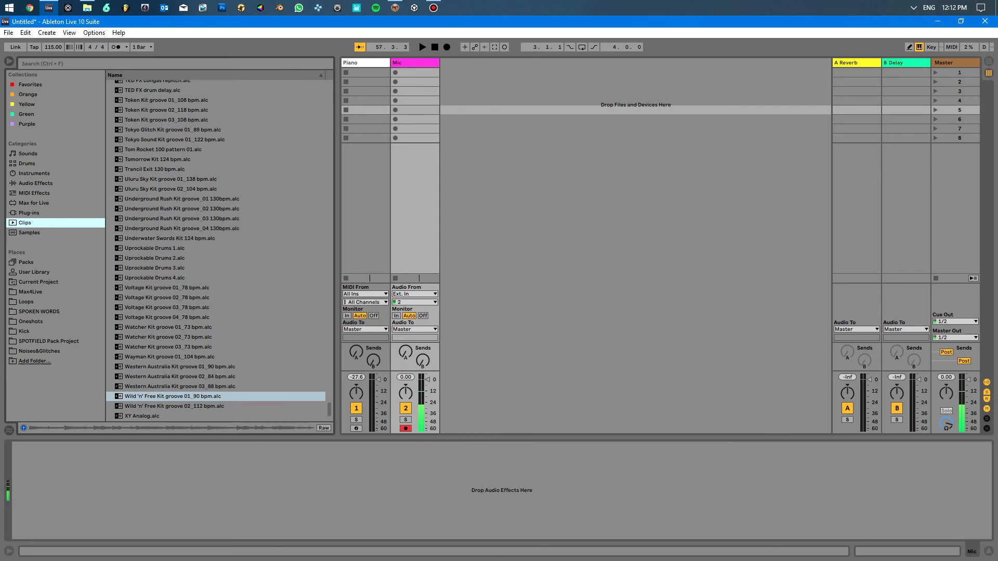
click(35, 361)
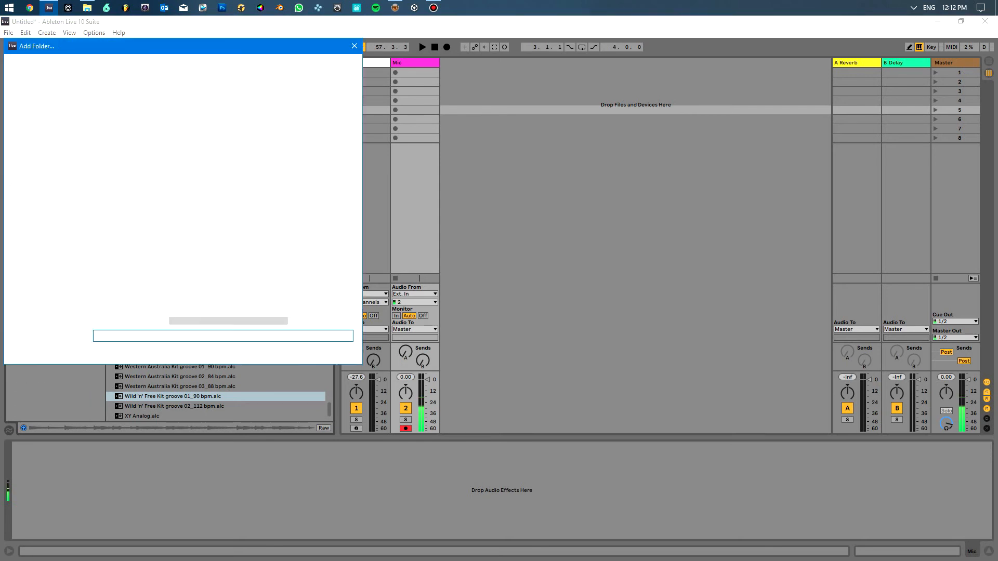
drag(153, 195, 154, 135)
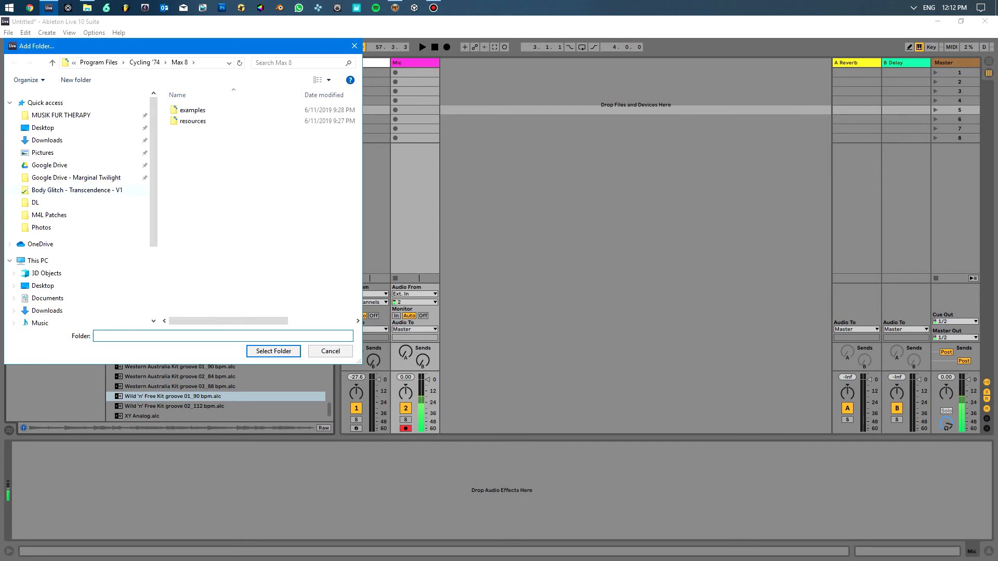
click(72, 190)
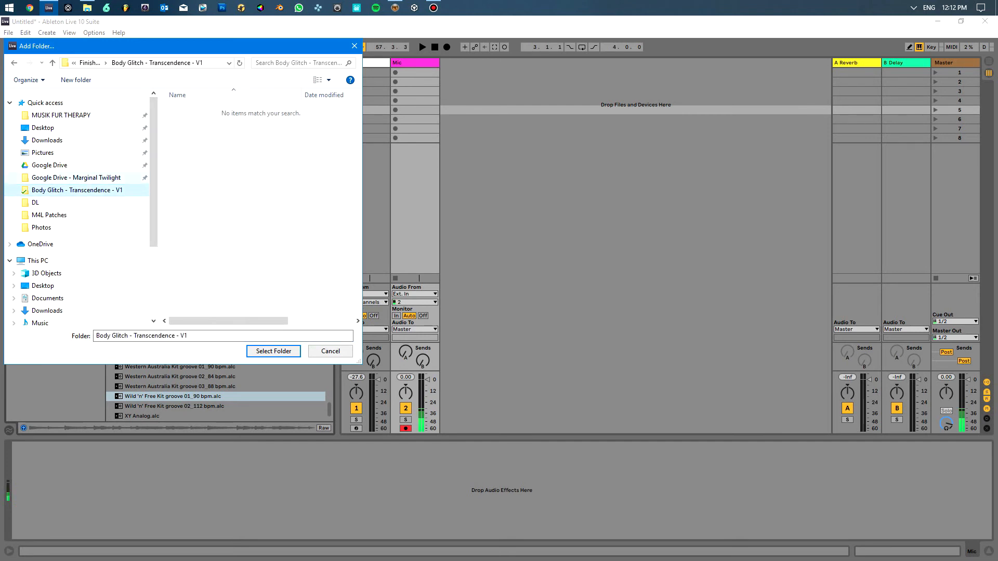
click(89, 63)
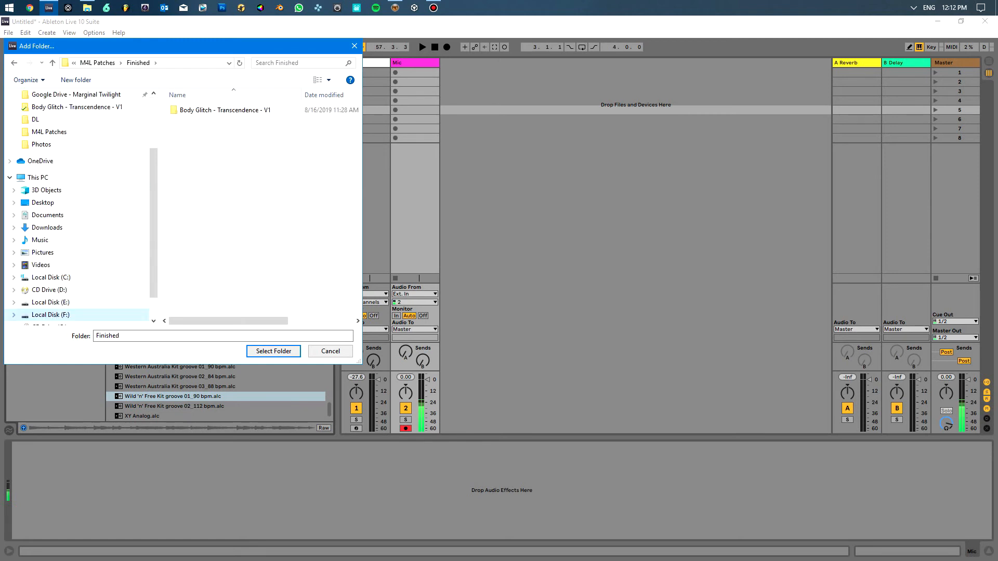
click(225, 110)
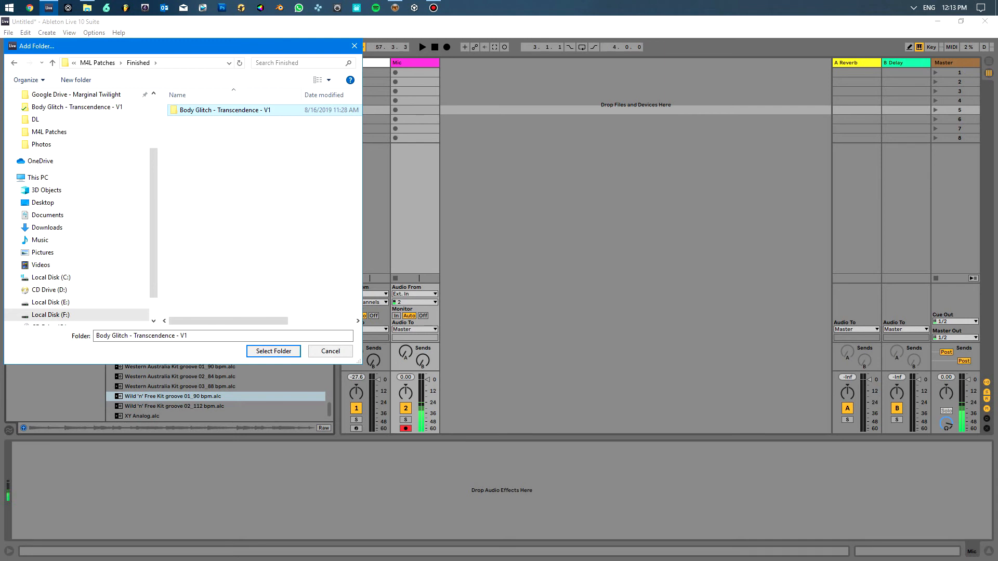
click(274, 351)
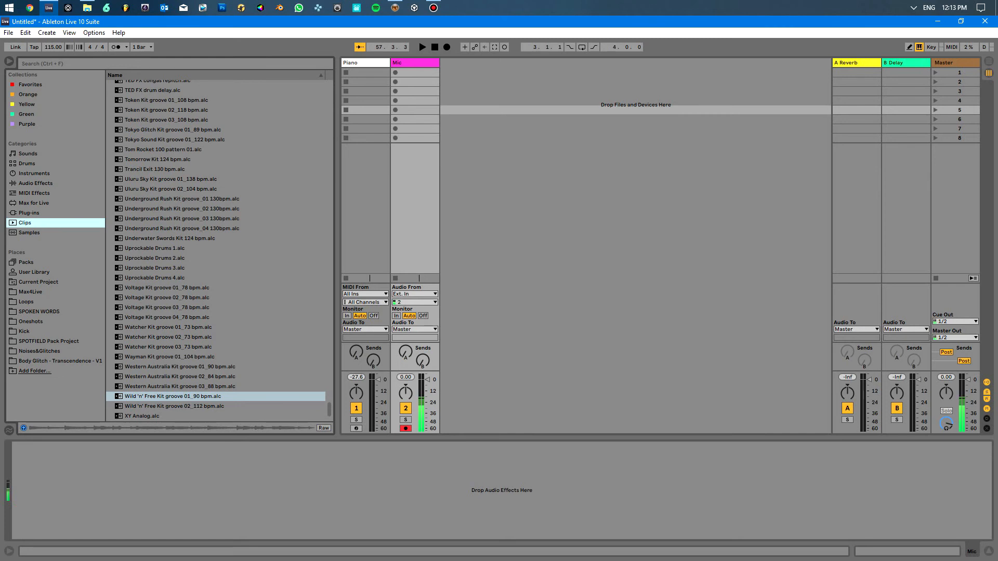
- Load the Body Glitch - Transcendence - V1.amxd device from its Places folder onto the Master track
click(60, 361)
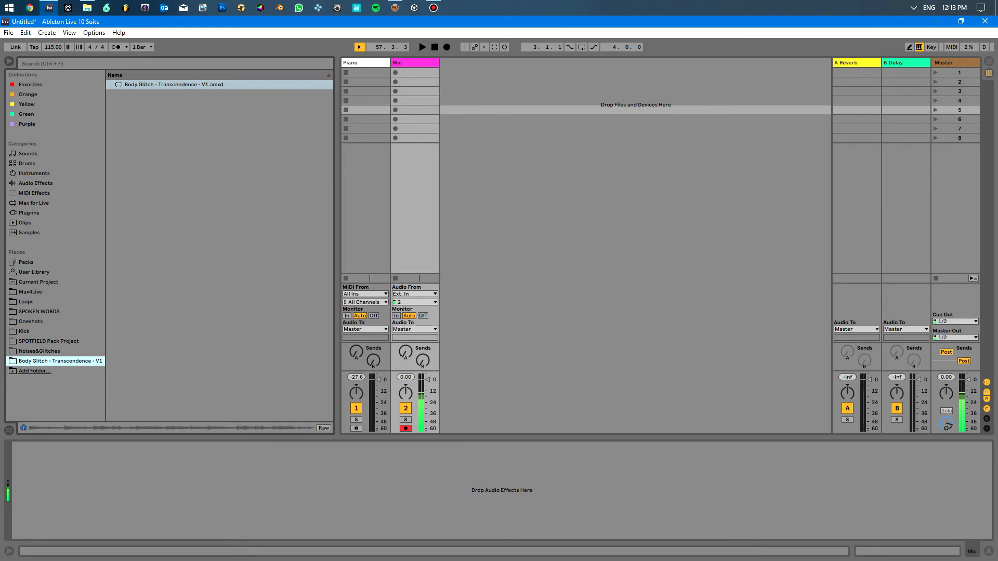
drag(174, 84, 219, 104)
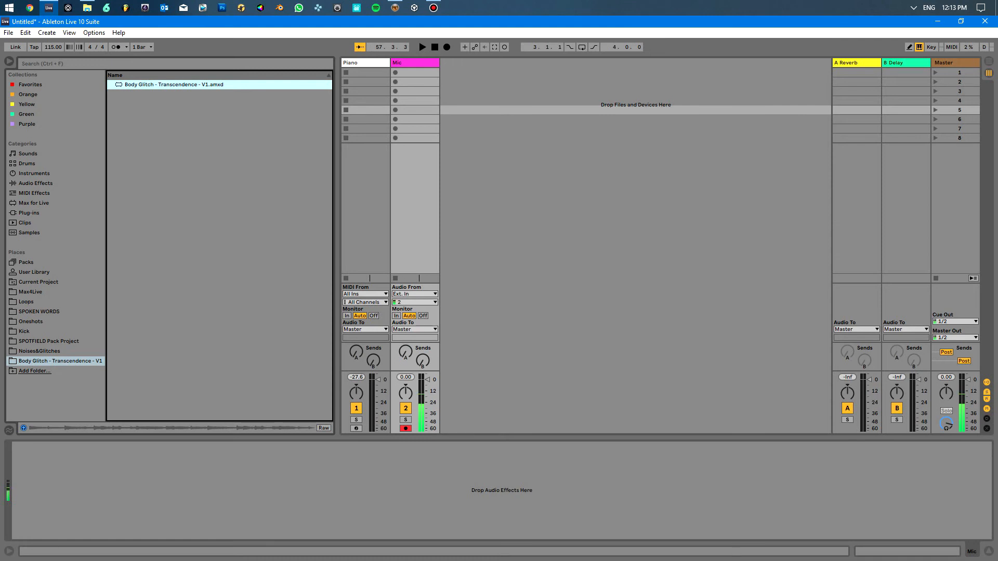
drag(219, 104, 337, 249)
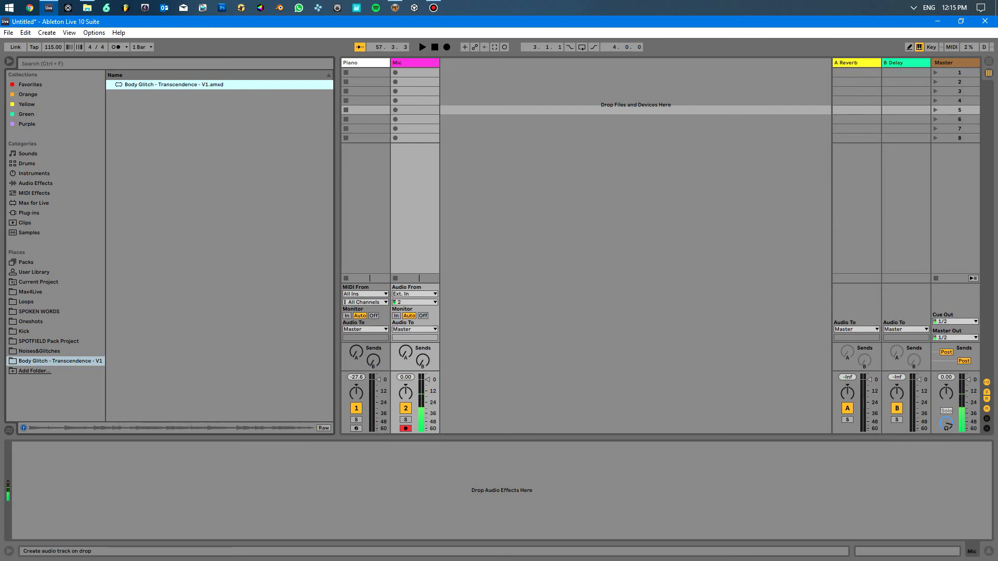
click(955, 63)
key(Return)
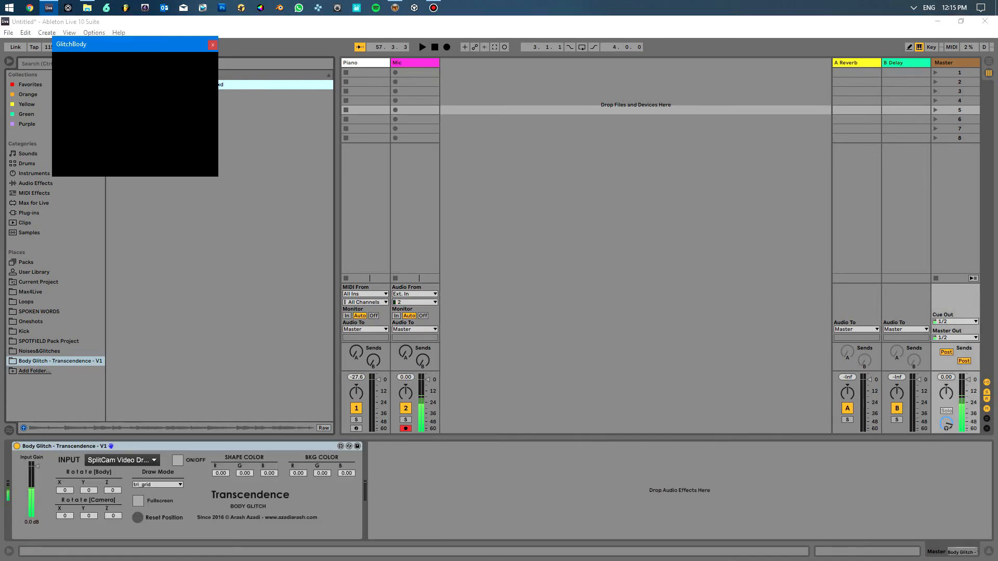
- Move the GlitchBody video window over the empty session area and enlarge it to fill most of that space
drag(114, 45, 638, 141)
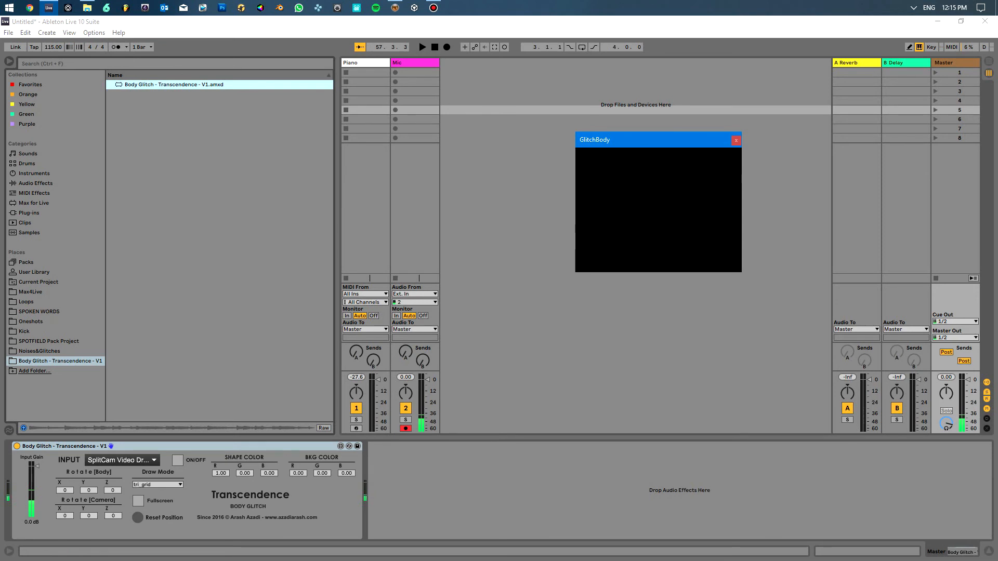
drag(741, 277, 918, 382)
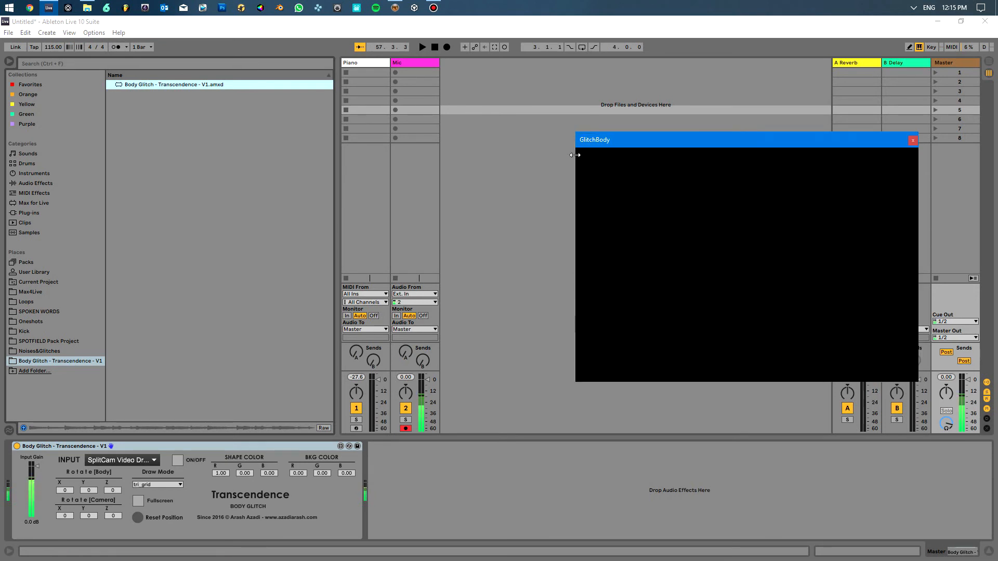
drag(574, 155, 494, 155)
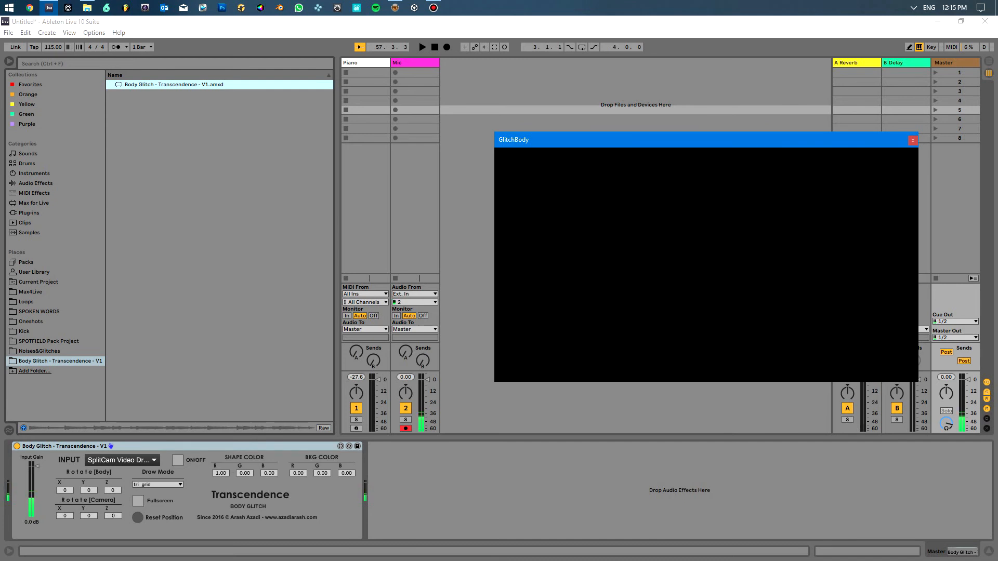
drag(613, 132, 613, 56)
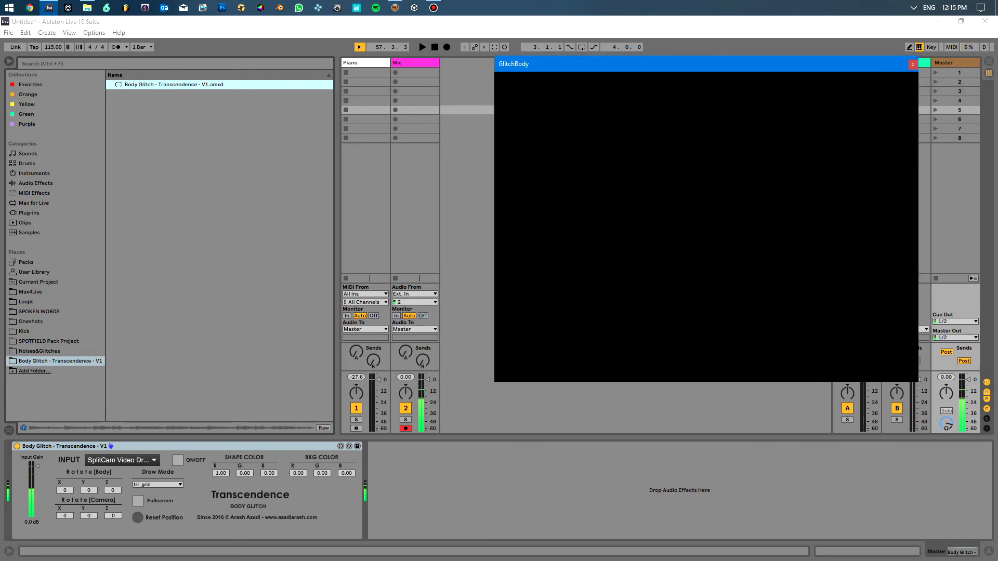
click(122, 460)
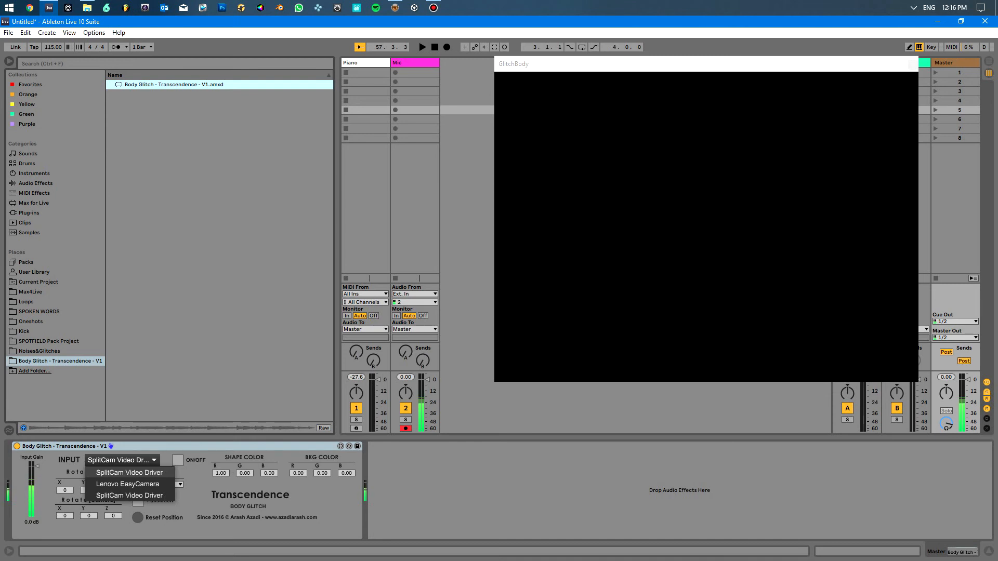
click(434, 8)
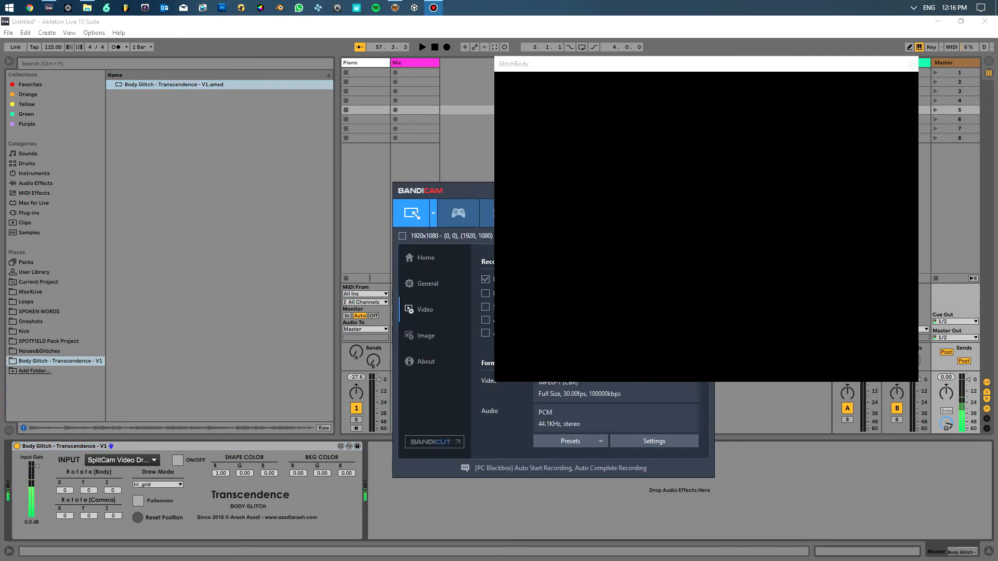
drag(456, 189, 241, 192)
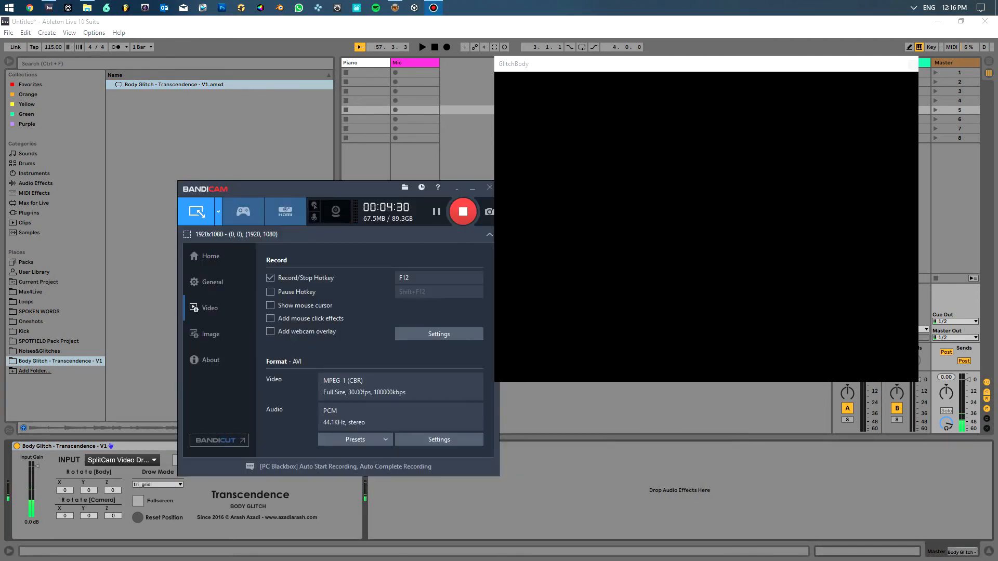
click(472, 189)
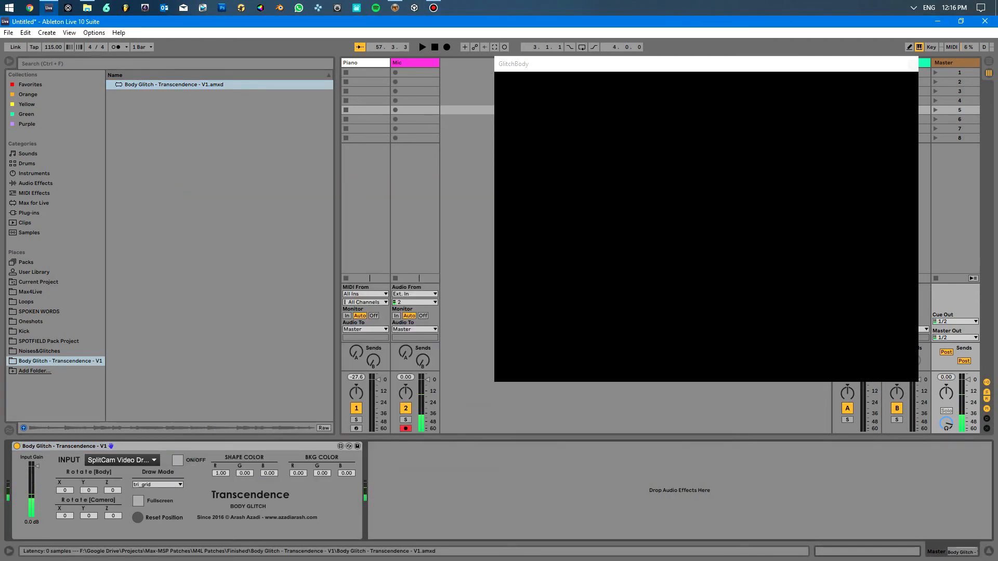
- Set the Body Glitch video input to Lenovo EasyCamera and turn the camera feed on
click(122, 460)
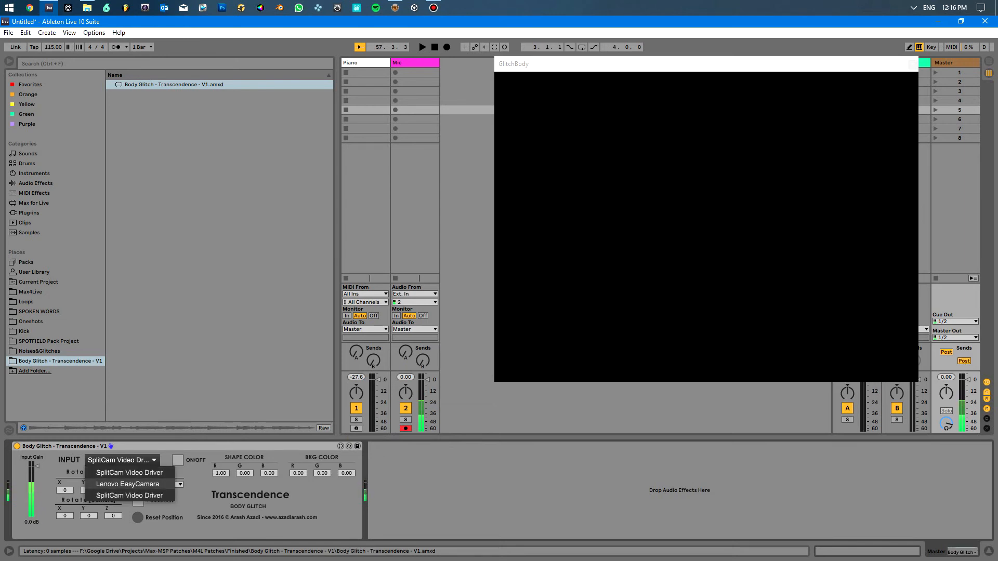
click(127, 484)
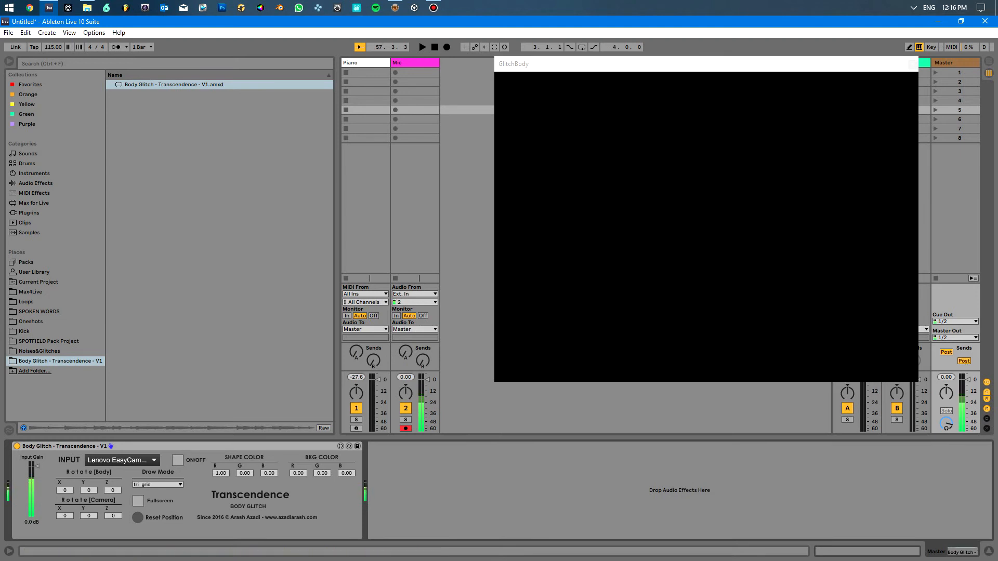
click(177, 460)
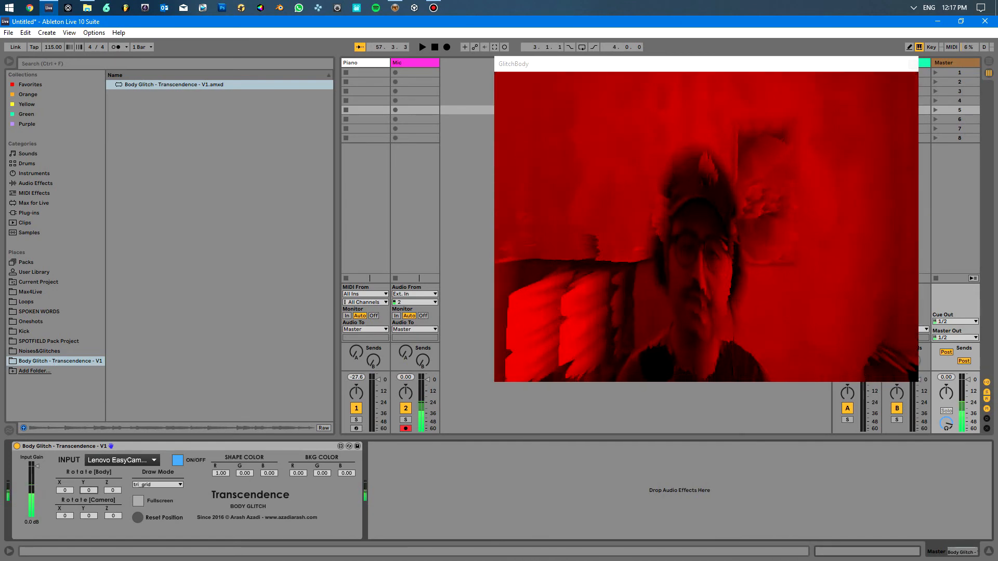
- Try a body Y rotation of -79 and a slight input gain change, returning the rotation to 0 and the gain to 0.0 dB
drag(89, 490, 89, 530)
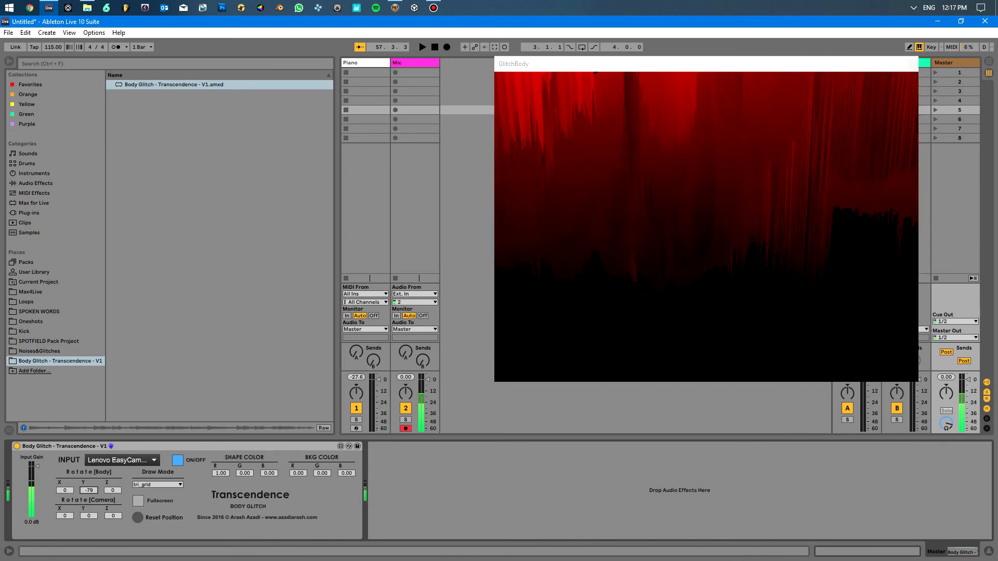
mouse_move(37, 466)
mouse_down()
mouse_move(36, 502)
mouse_move(37, 469)
mouse_up()
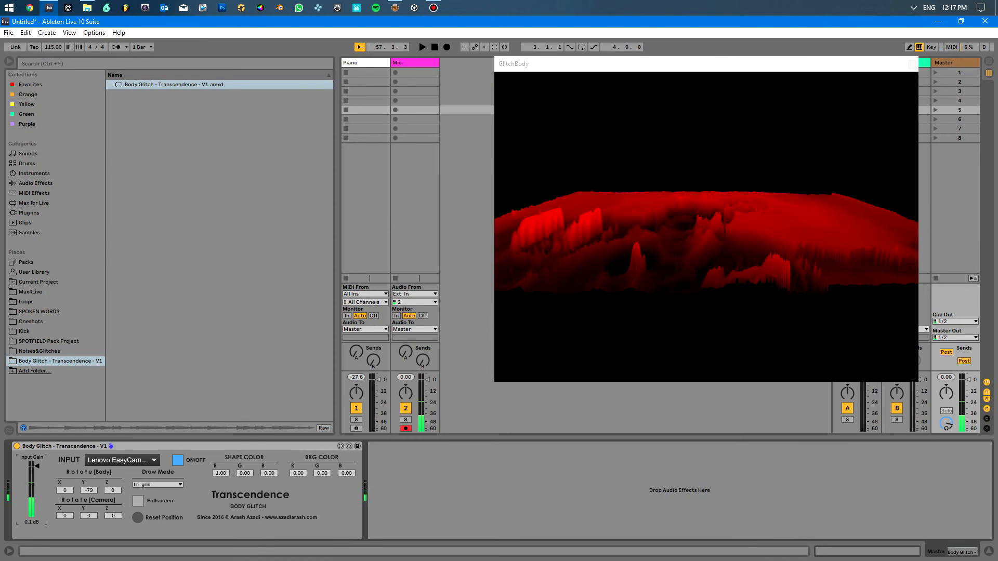
drag(37, 466, 37, 466)
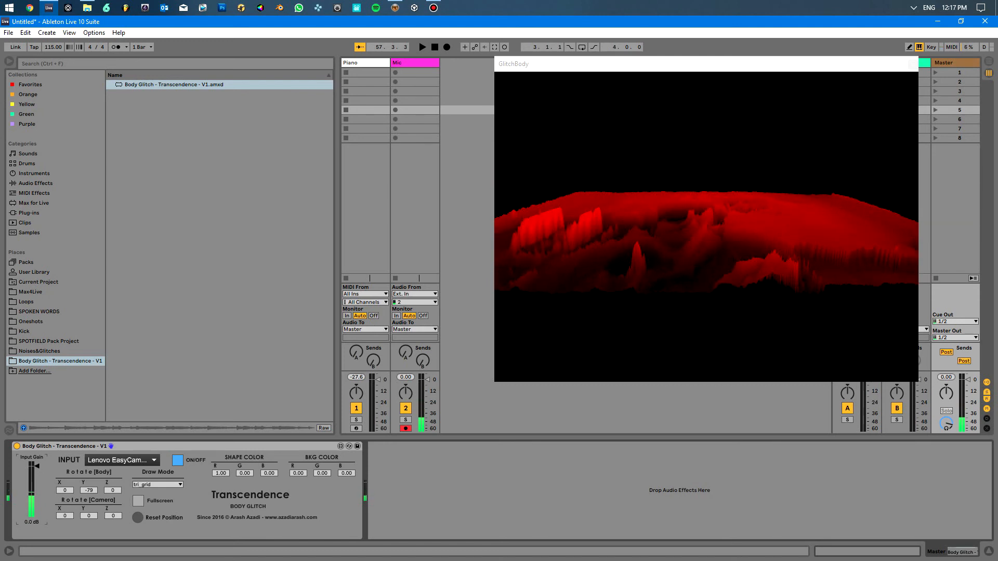
drag(89, 490, 89, 449)
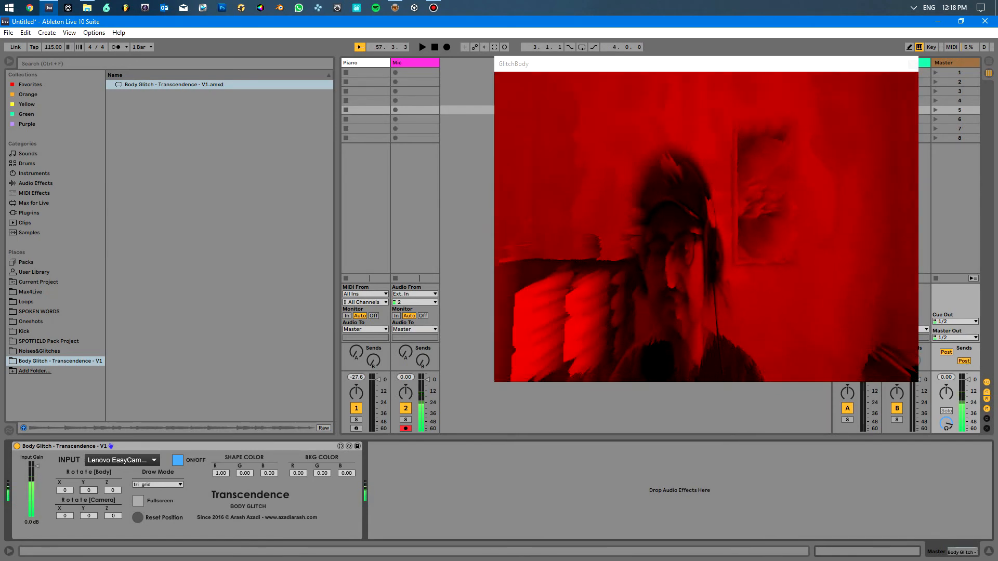
- Try the points draw mode and test the body's Y rotation with it, returning the rotation to 0
click(157, 485)
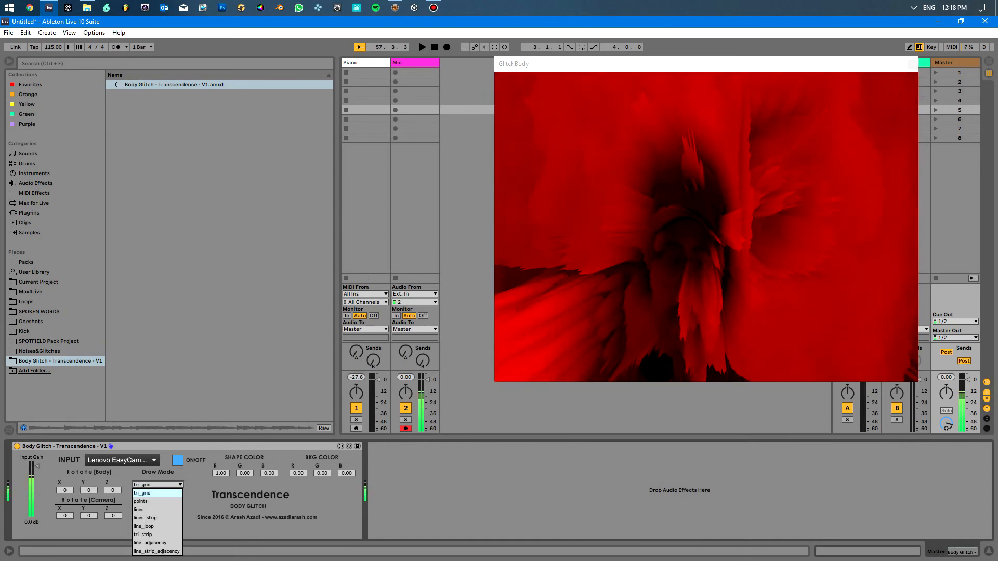
click(158, 493)
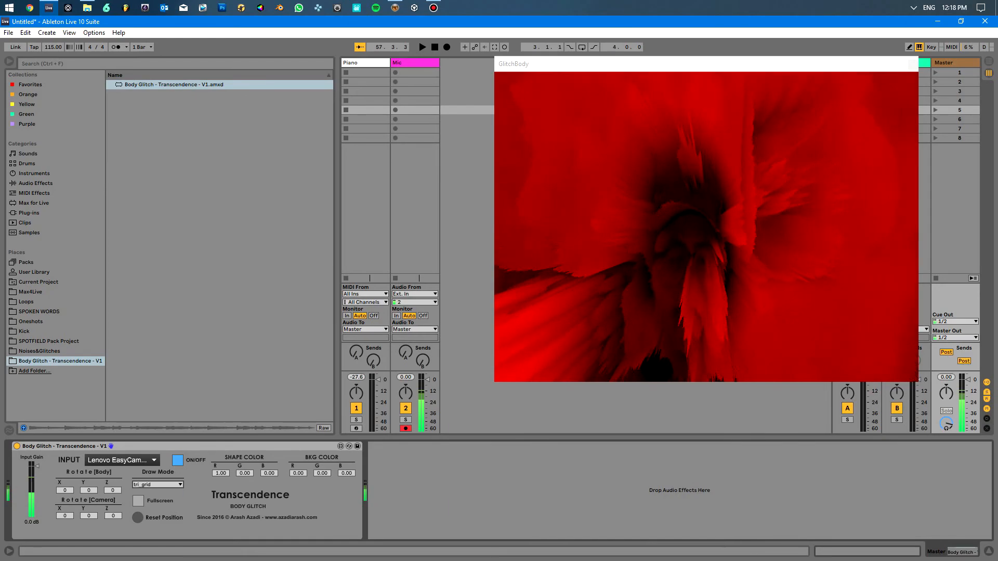
click(158, 484)
click(158, 484)
click(158, 484)
click(157, 484)
click(157, 485)
click(157, 492)
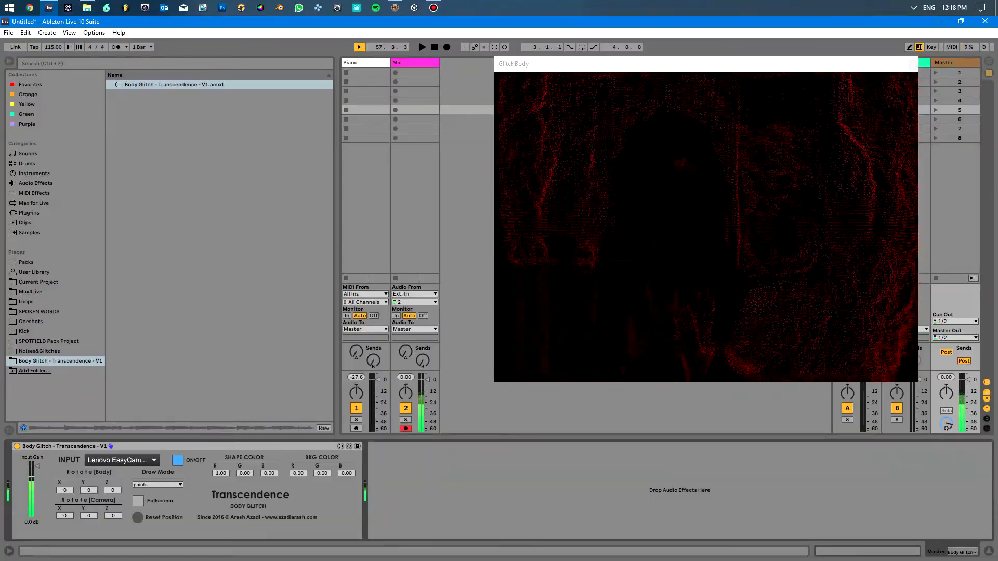
drag(88, 490, 88, 528)
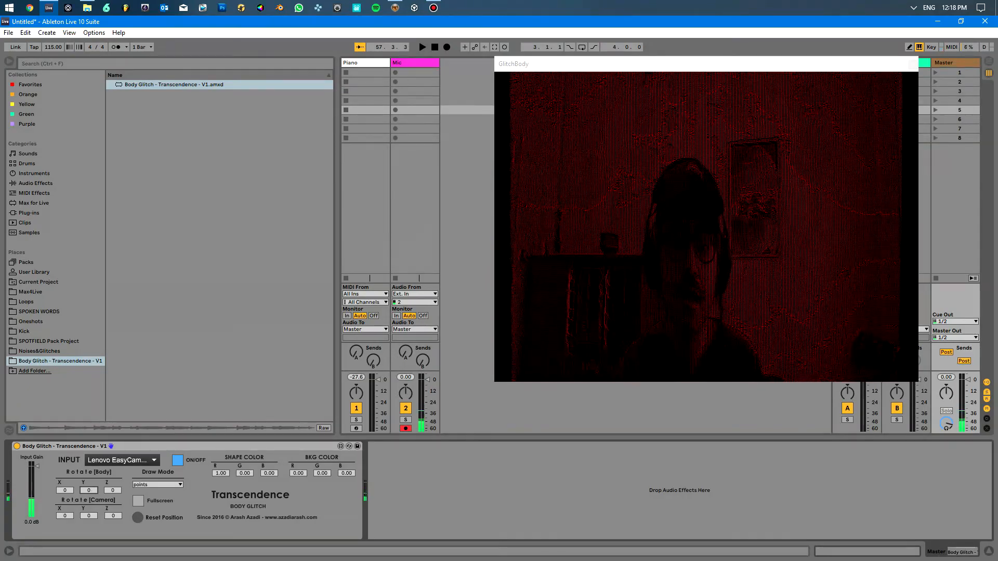
- Switch the draw mode through lines and lines_strip, and leave it set to line_loop
click(158, 484)
click(150, 499)
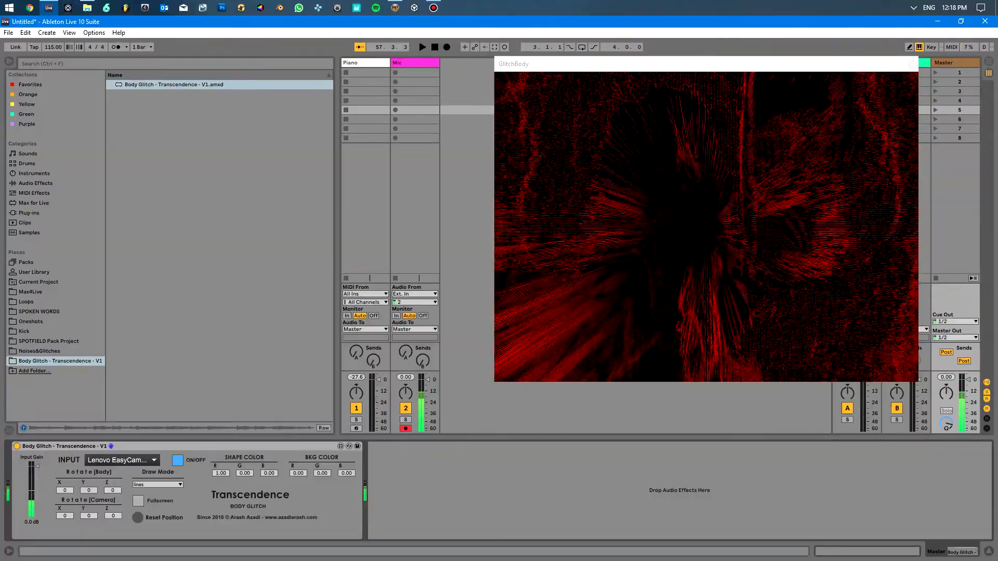
click(157, 484)
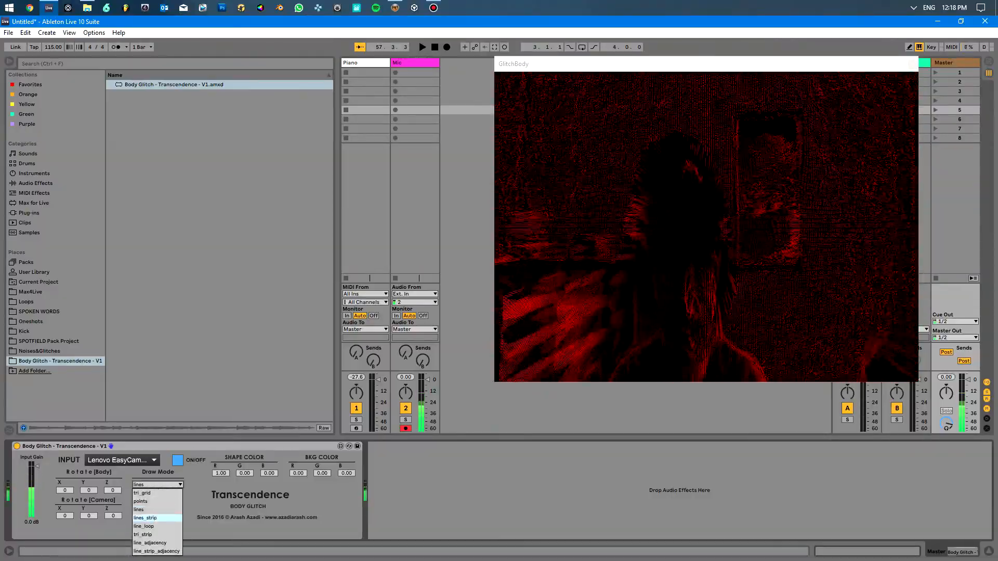
click(145, 517)
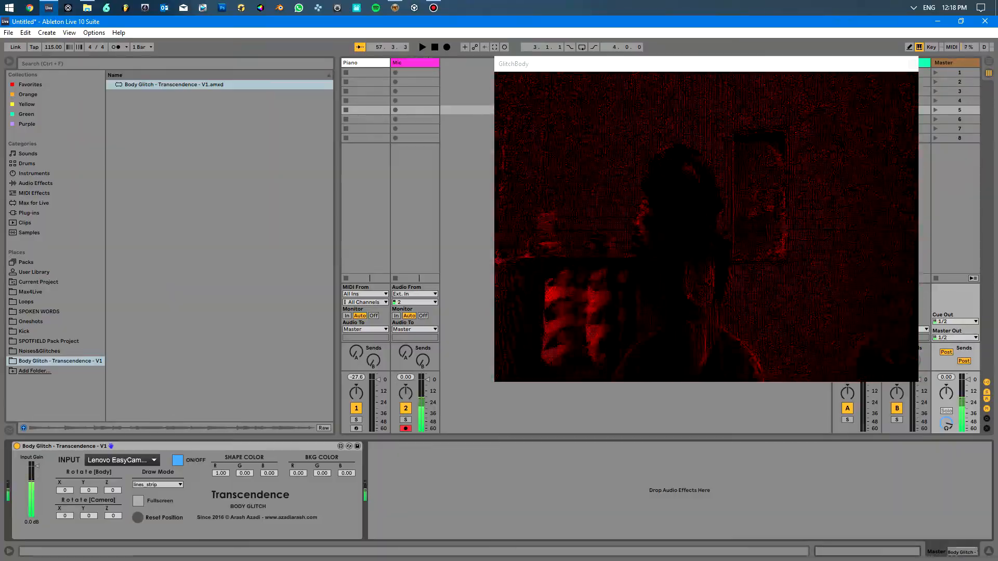
click(157, 484)
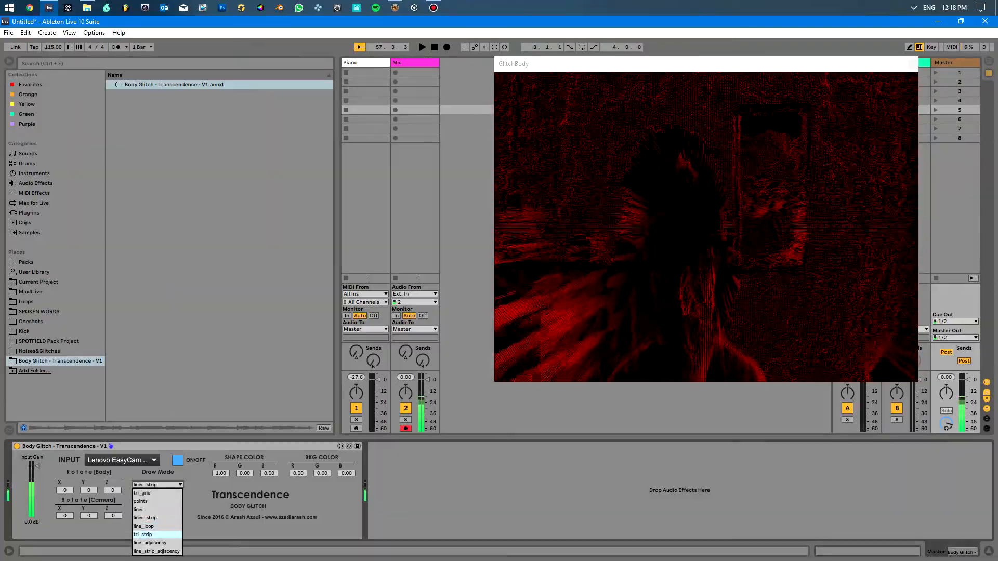
click(146, 526)
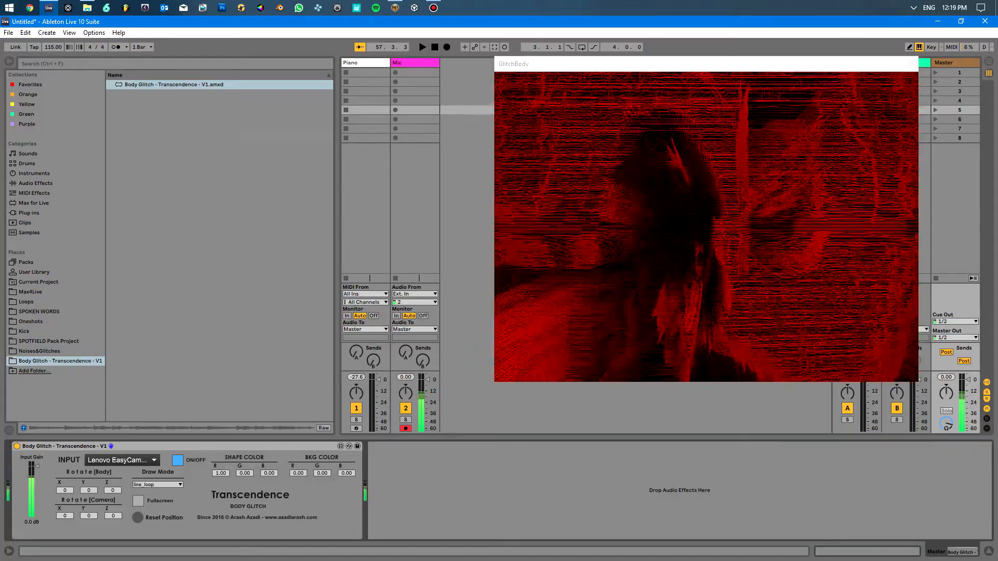
- Try the tri_strip draw mode, and switch the draw mode to line_adjacency
click(157, 484)
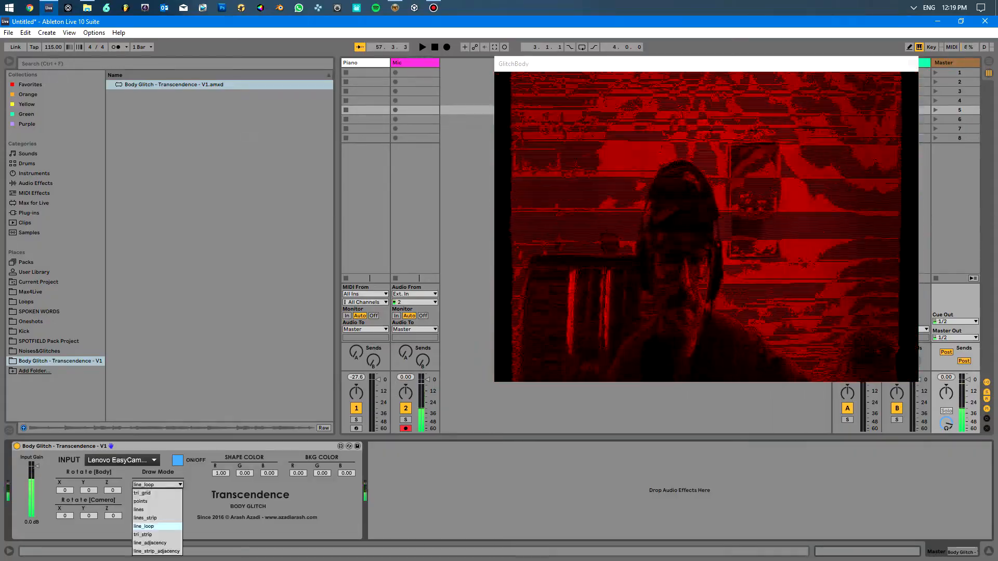
click(146, 534)
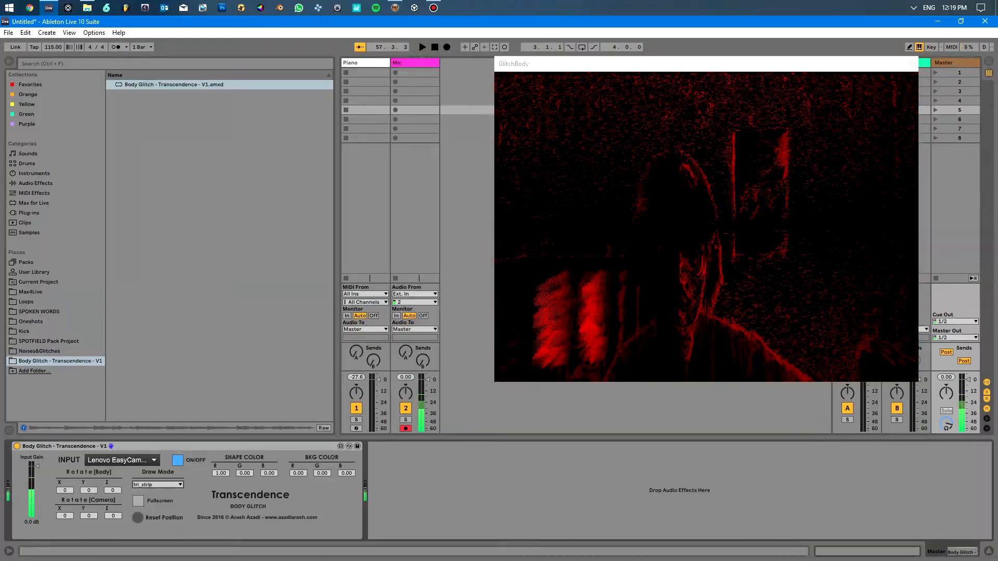
click(157, 484)
click(149, 534)
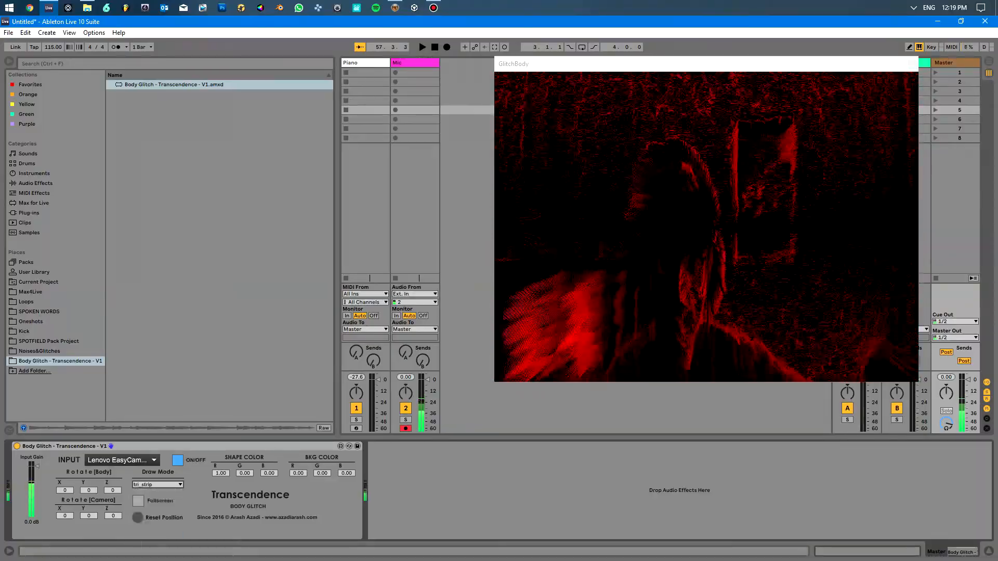
click(157, 484)
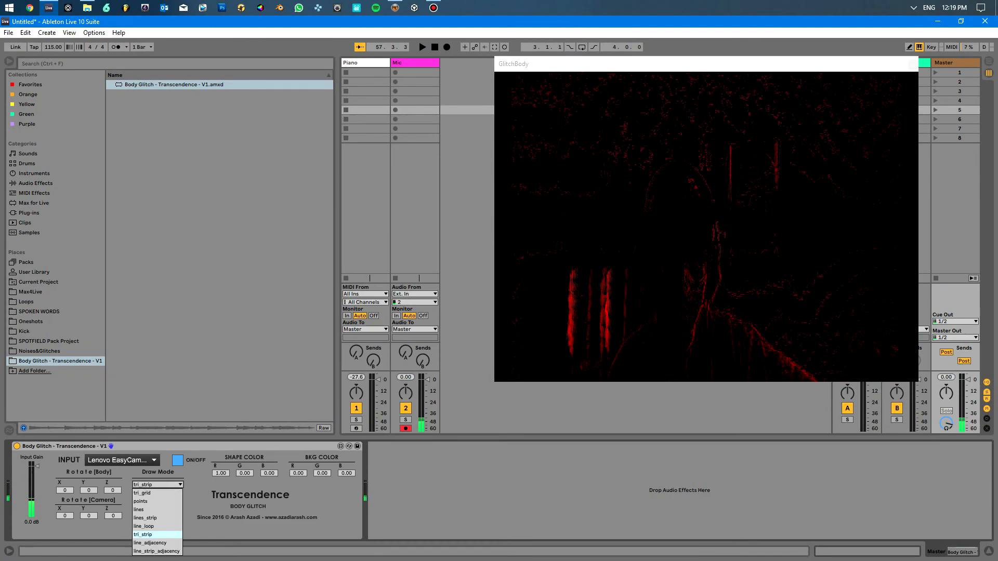
click(154, 543)
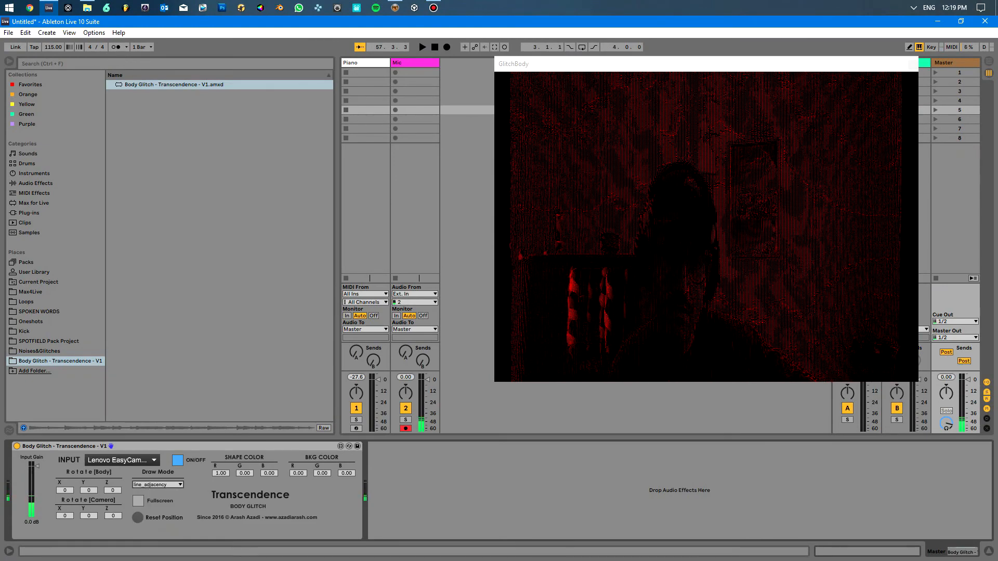
- Try the line_strip_adjacency draw mode, and set the draw mode to tri_grid
right_click(156, 485)
click(158, 484)
click(157, 484)
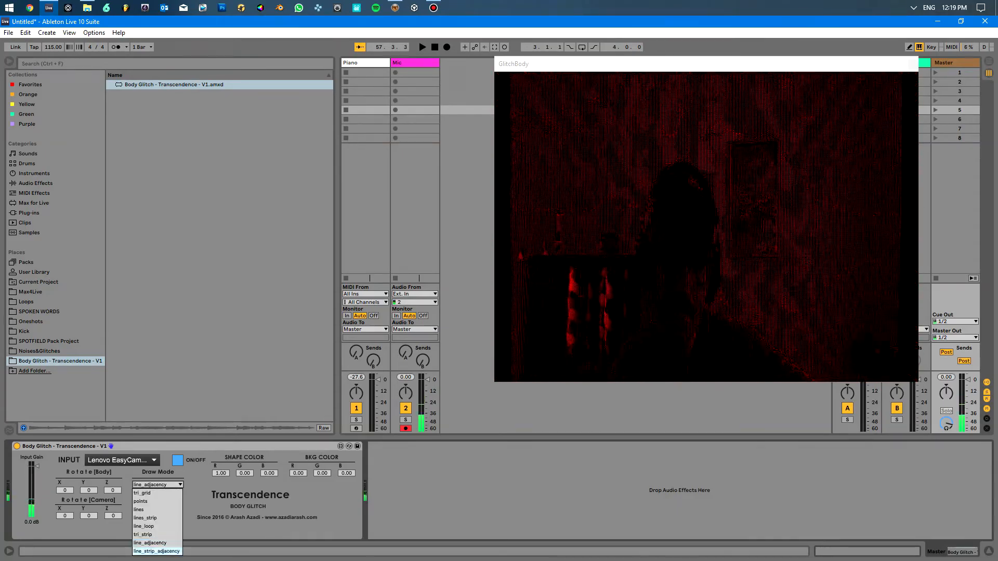
click(156, 552)
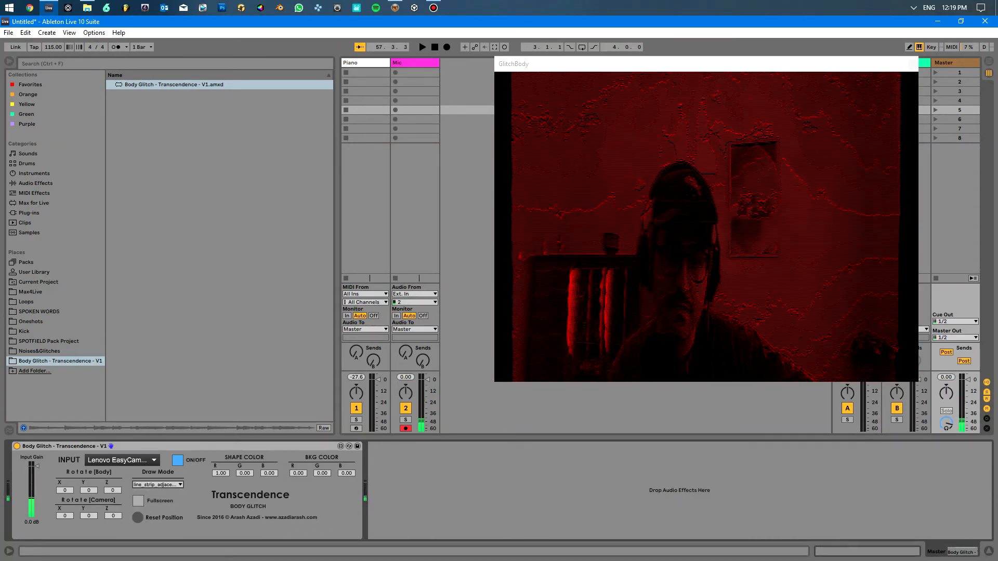
click(157, 484)
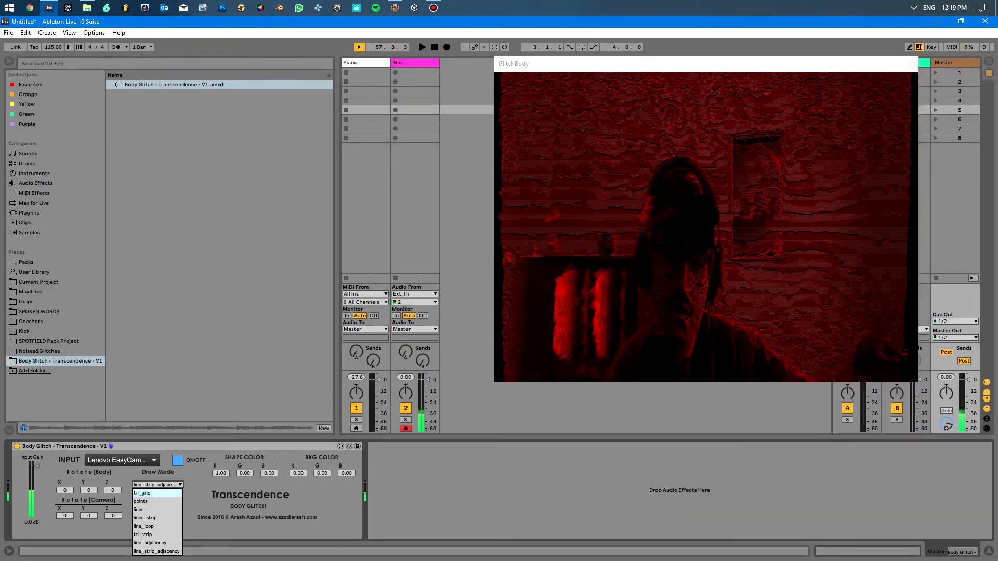
click(143, 493)
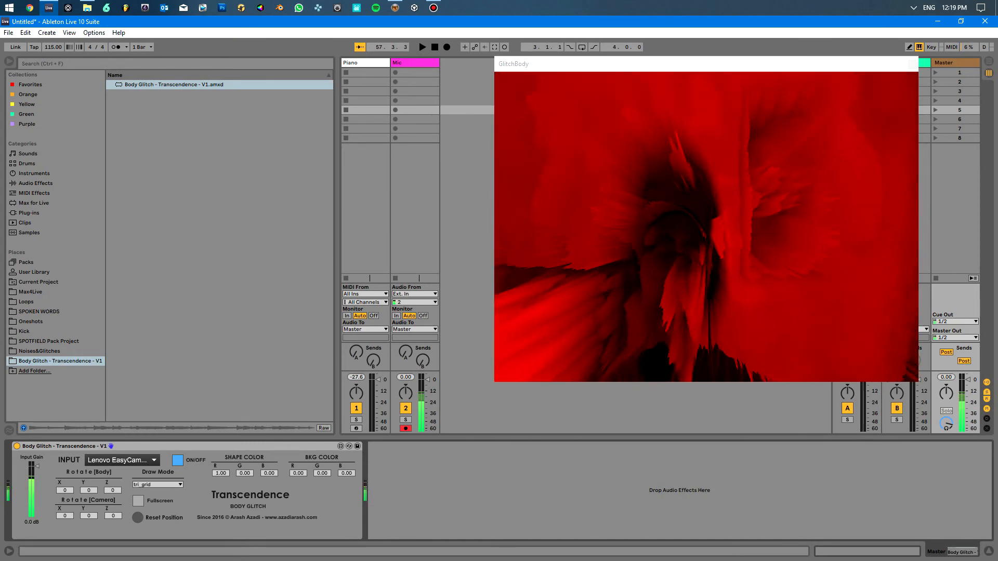
- Try shape color mixes with green and blue at 1.00 and red at 0.00, returning the shape color to R 1.00, G 0.00, B 0.00
drag(245, 473, 245, 415)
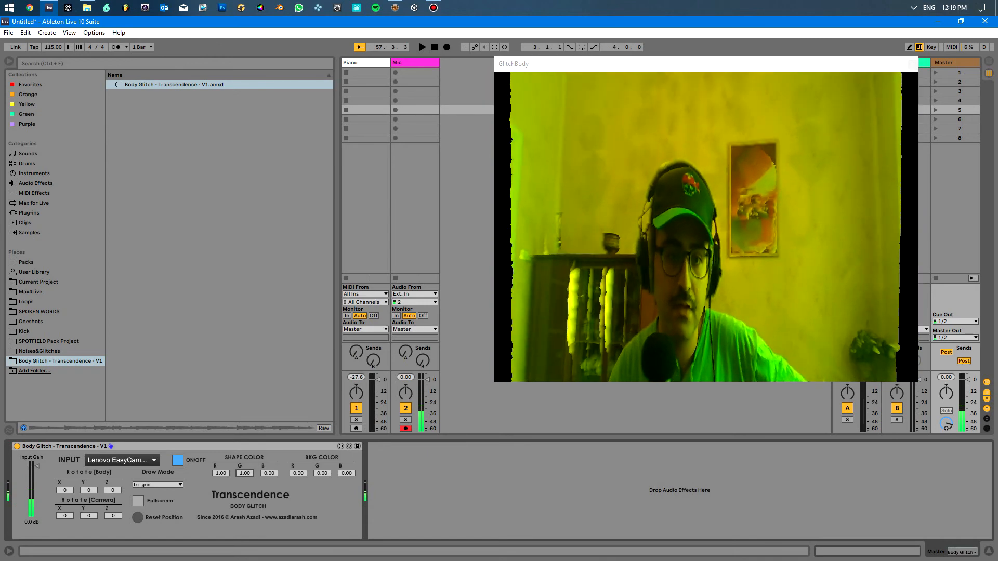
drag(269, 474, 269, 415)
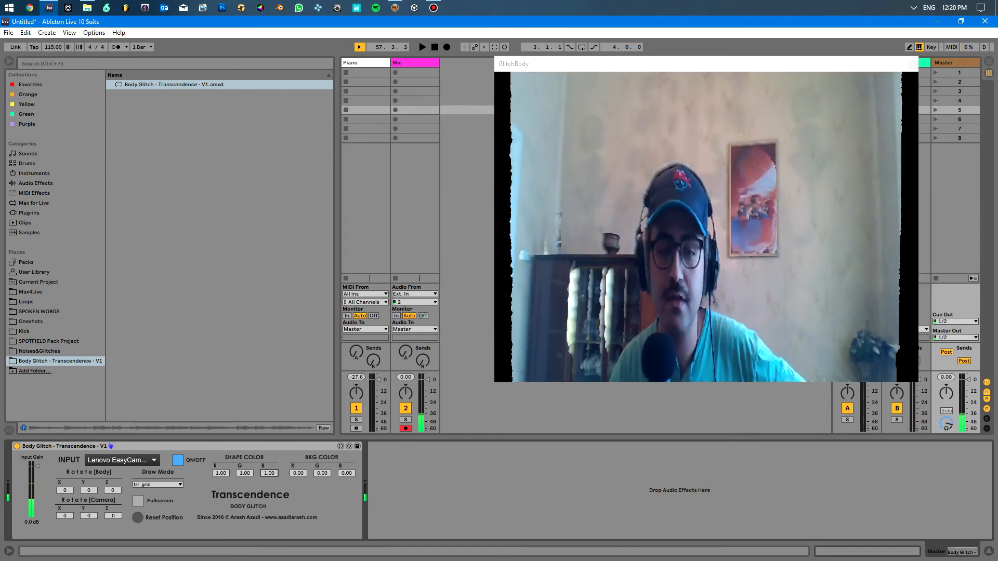
drag(221, 474, 221, 530)
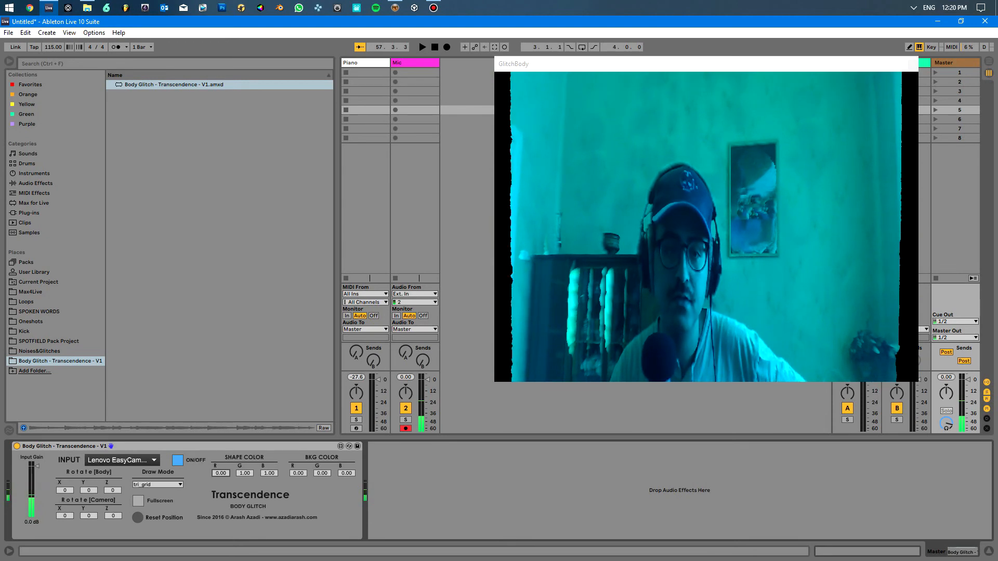
drag(269, 474, 269, 530)
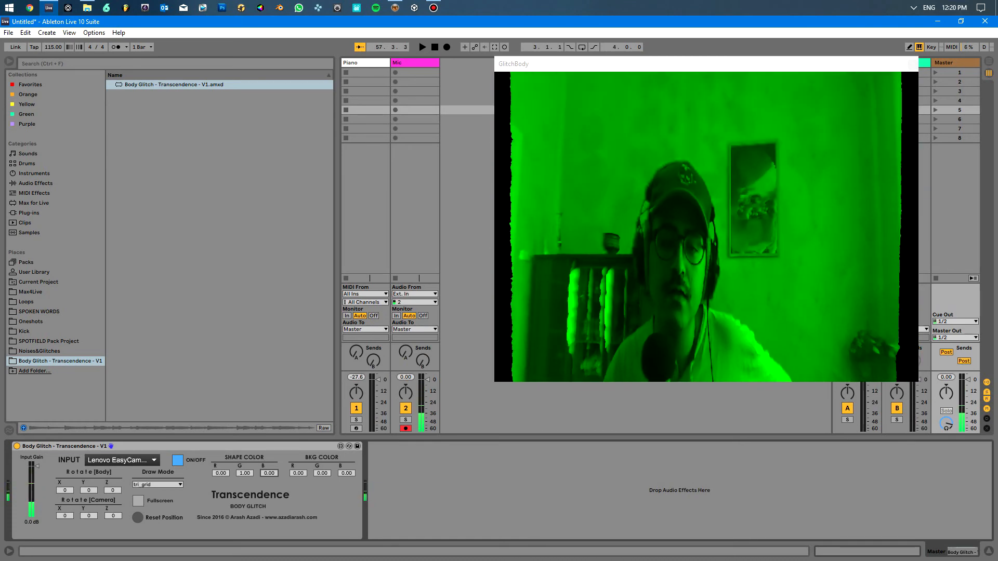
drag(221, 473, 221, 416)
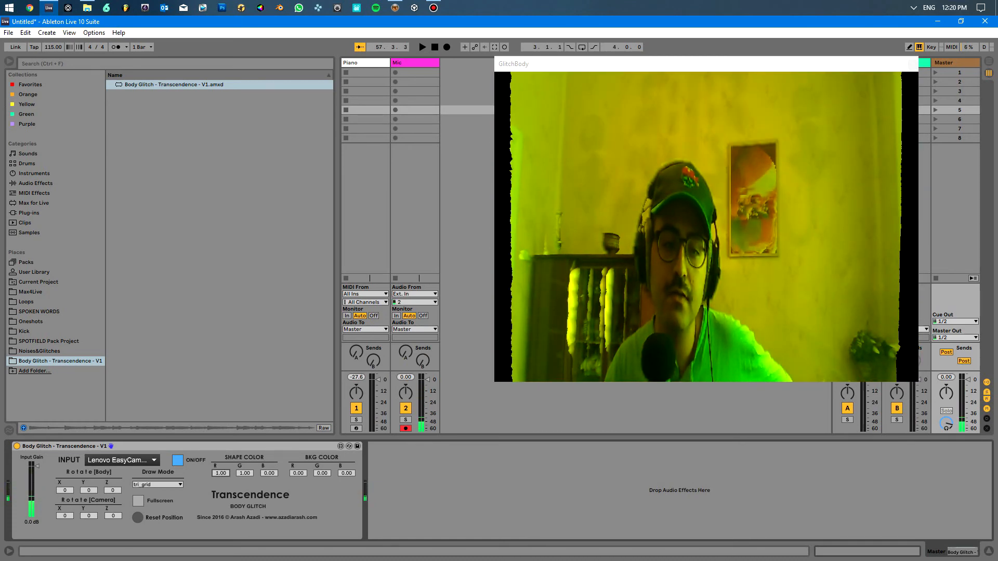
drag(245, 474, 245, 530)
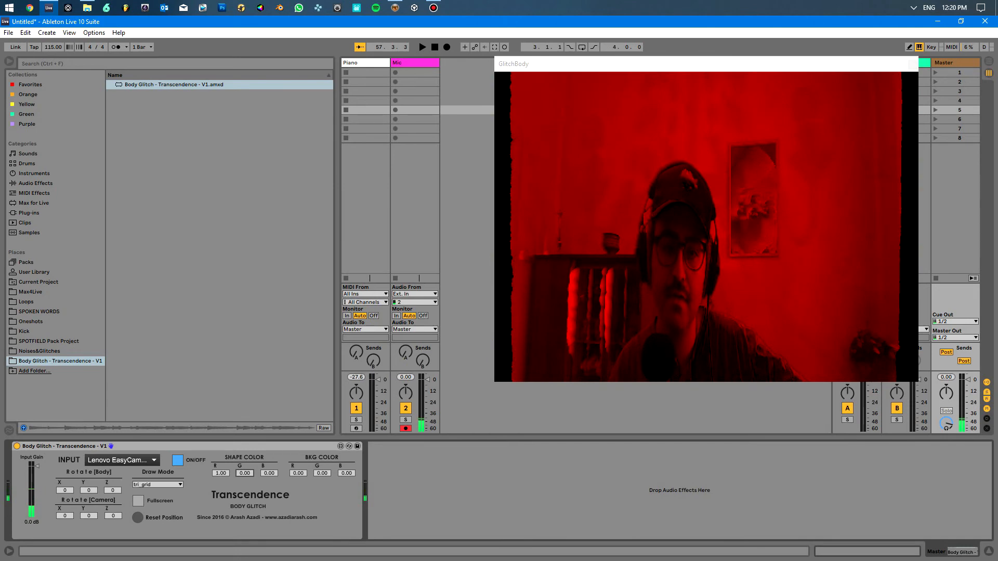
- Try the background color with red and green at 1.00, and return the background's red to 0.00
drag(298, 473, 297, 415)
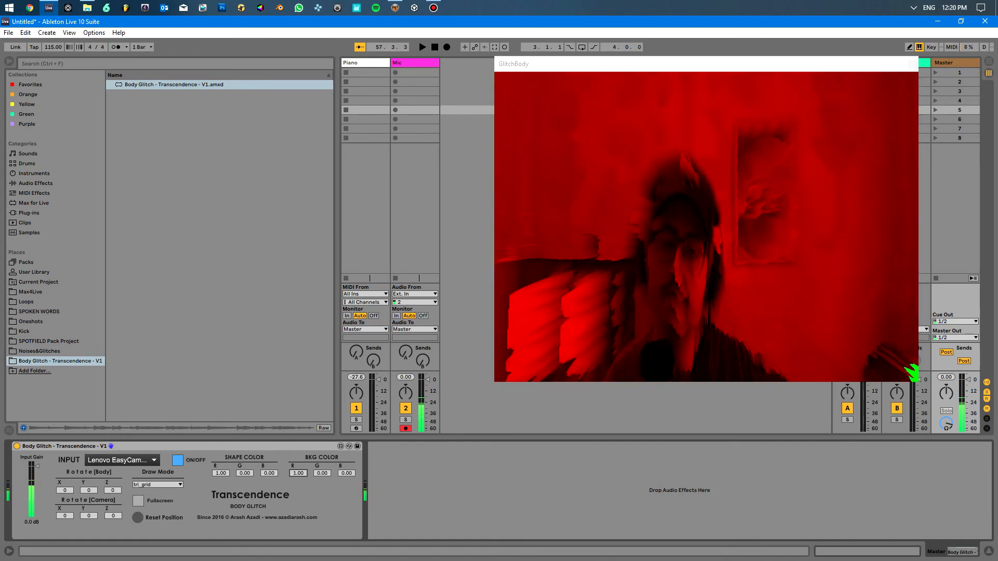
drag(322, 473, 322, 421)
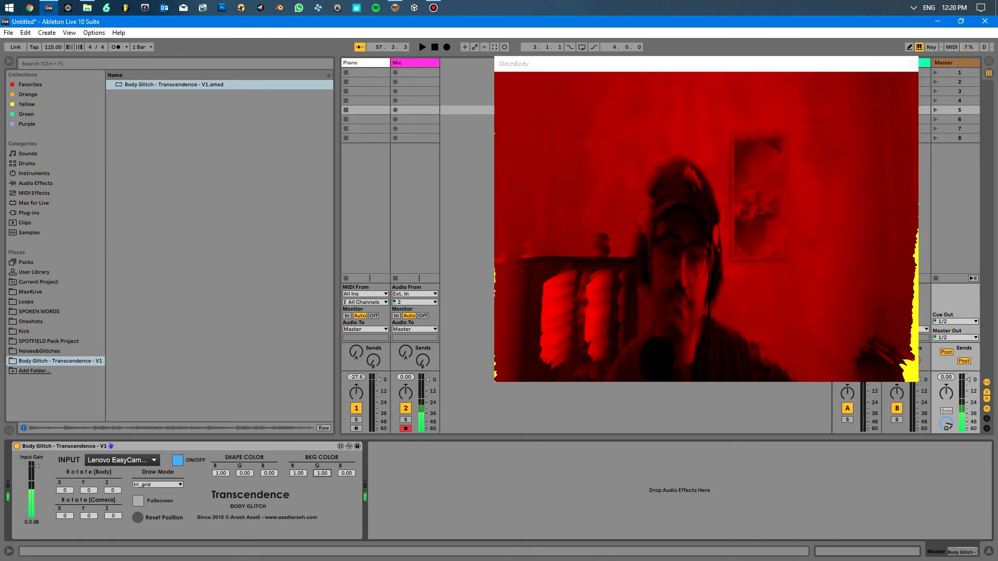
drag(298, 473, 299, 525)
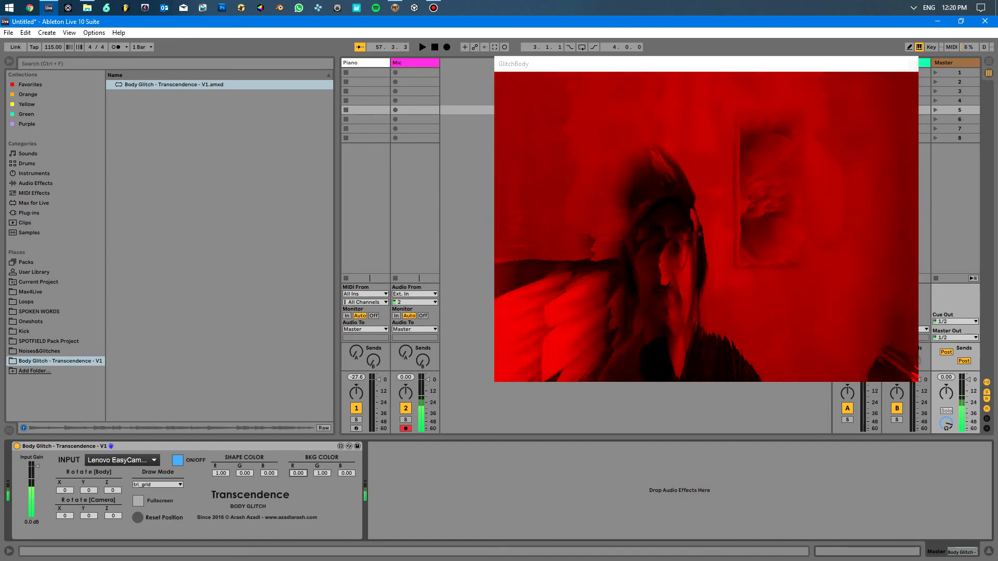
- Switch the draw mode to lines, and set it to points
click(157, 484)
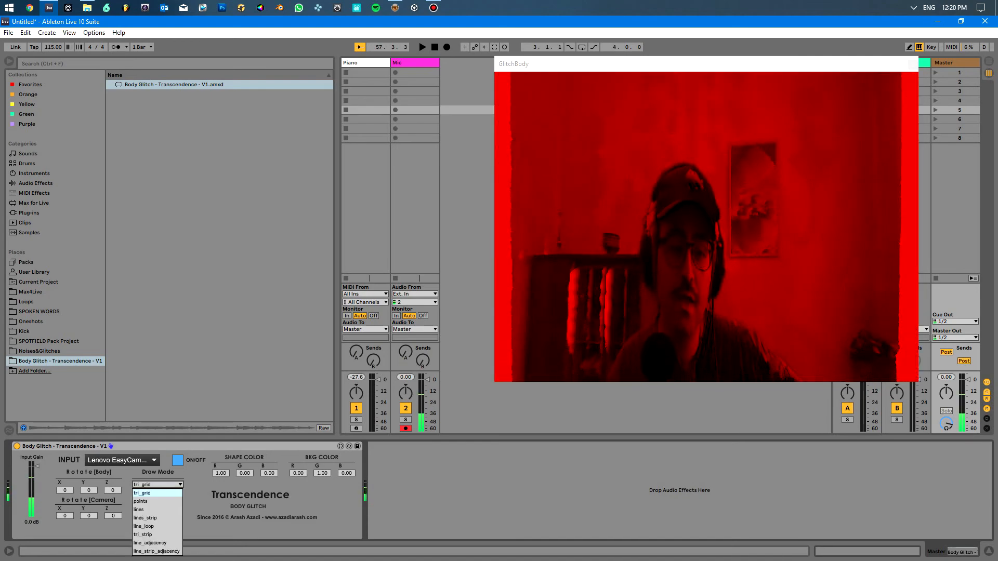
click(151, 509)
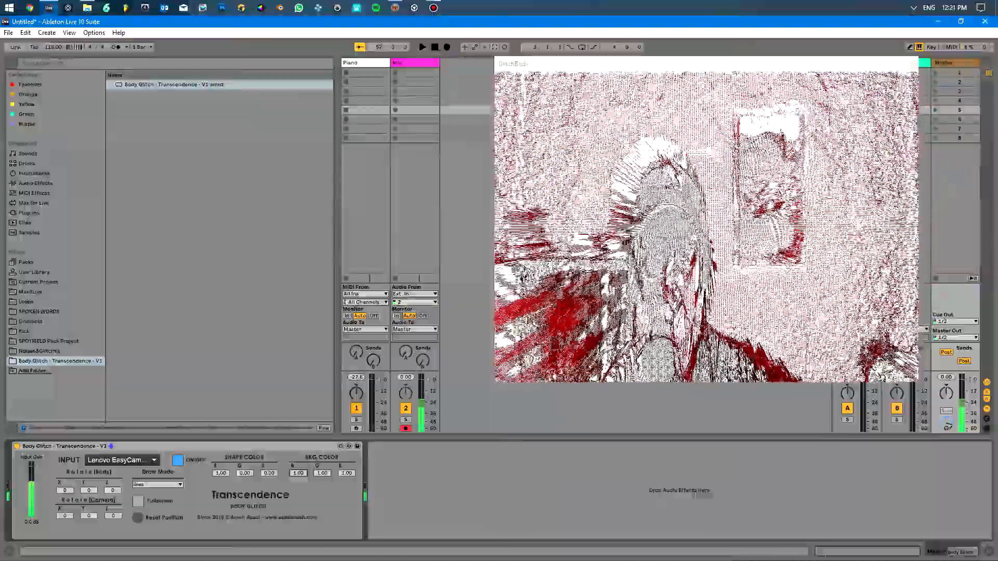
click(157, 484)
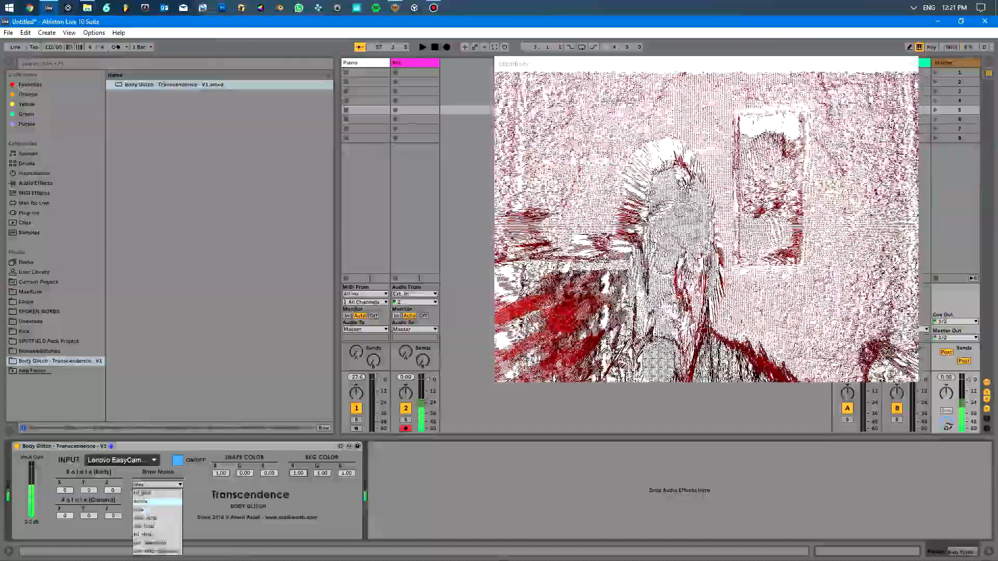
click(153, 501)
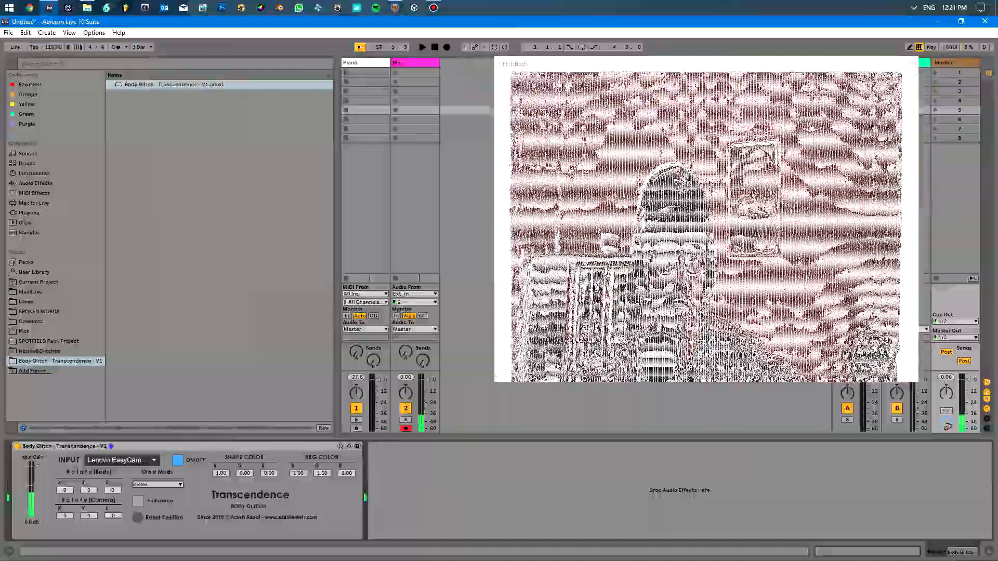
- Try the shape color's green at 1.00, return it to 0.00, and set the background color to R 1.00, G 0.00, B 1.00
drag(244, 473, 244, 415)
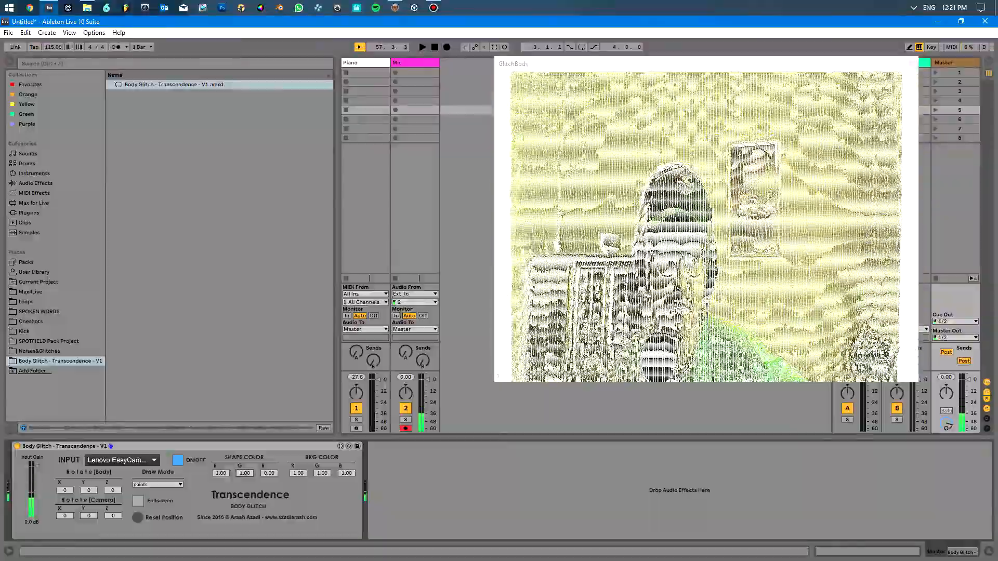
drag(244, 474, 245, 519)
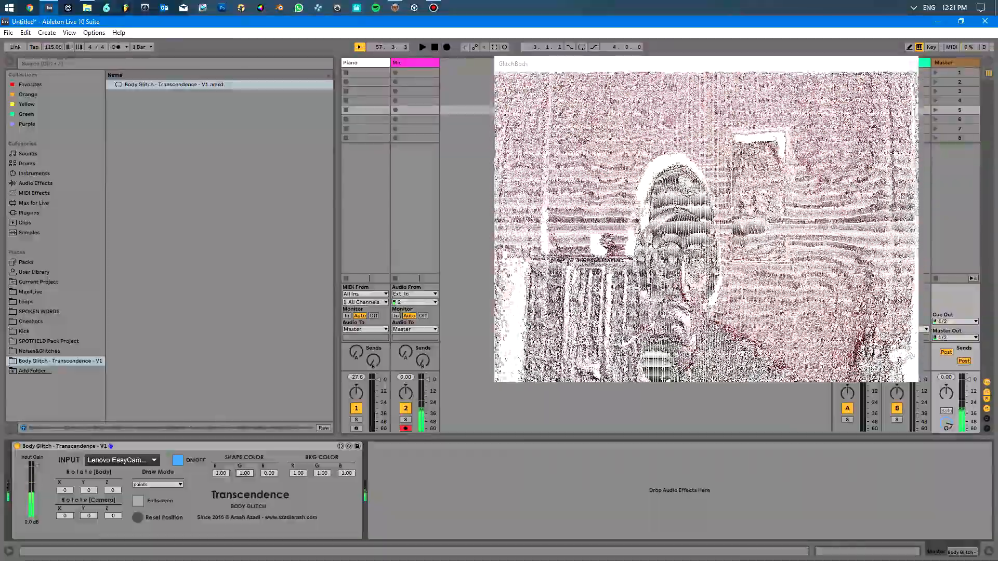
drag(298, 474, 298, 520)
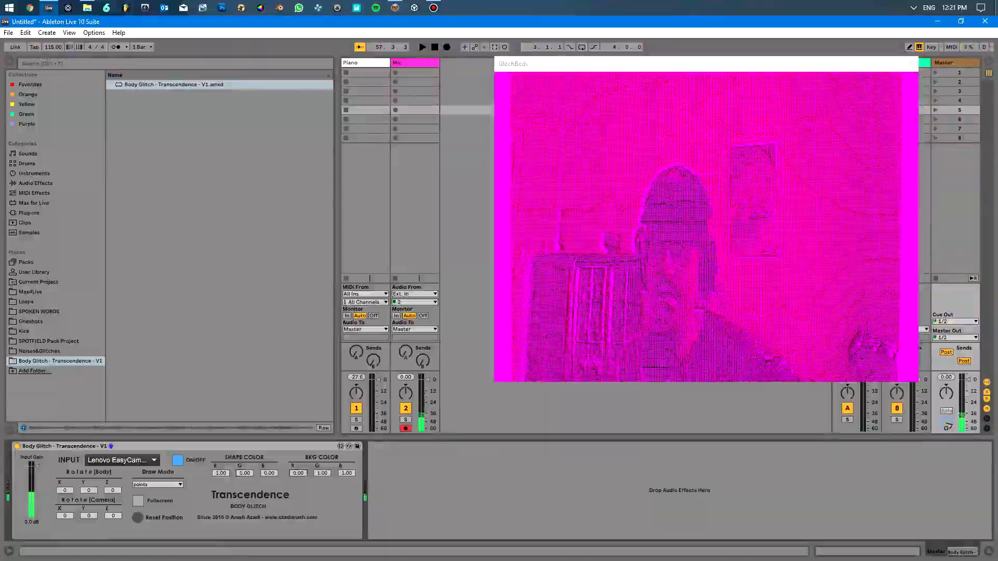
- Try body Y rotations of 72 and 312, set the background color's R, G and B to 0.00, and return the Y rotation to 0
drag(88, 490, 89, 449)
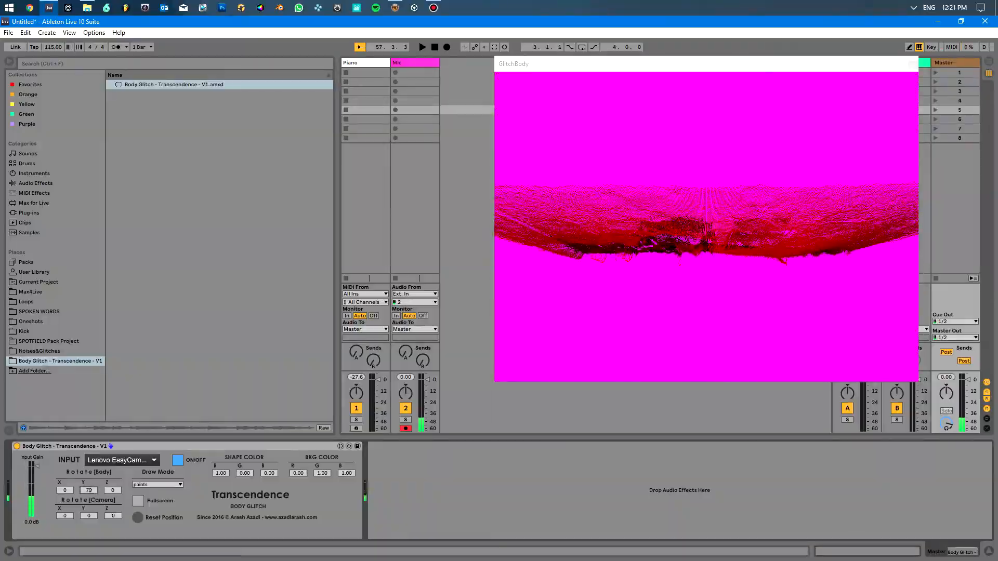
drag(88, 490, 89, 421)
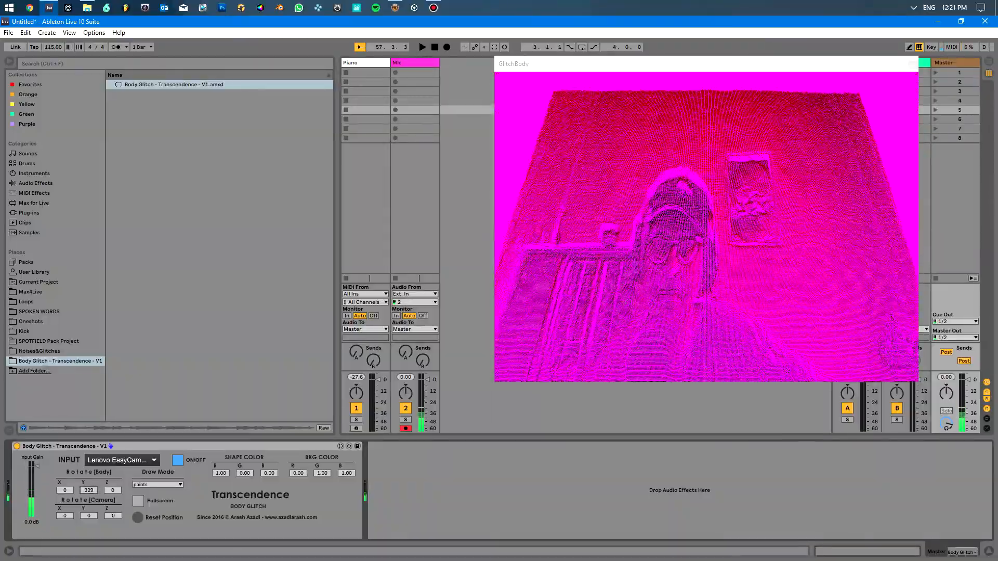
drag(88, 490, 88, 499)
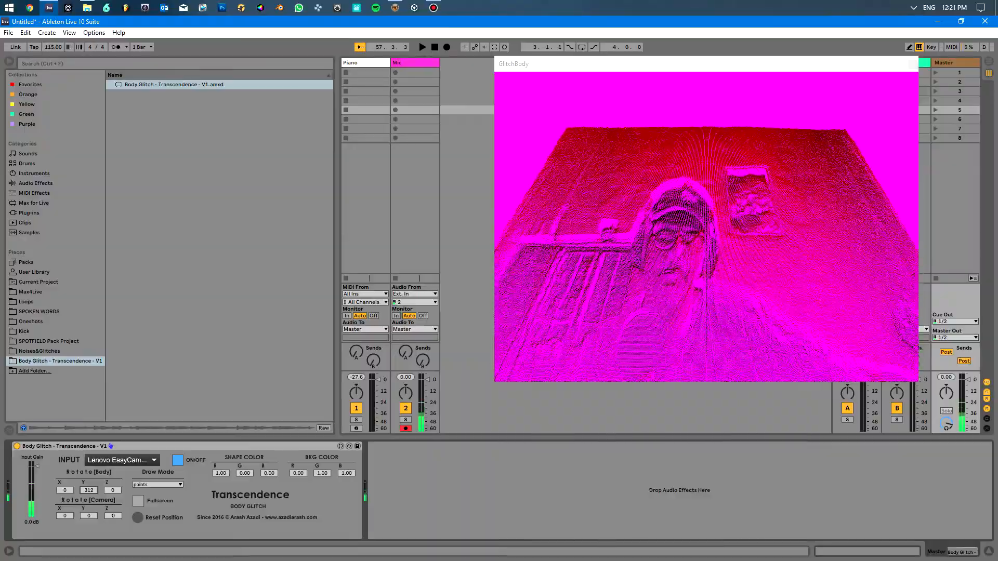
drag(322, 472, 346, 498)
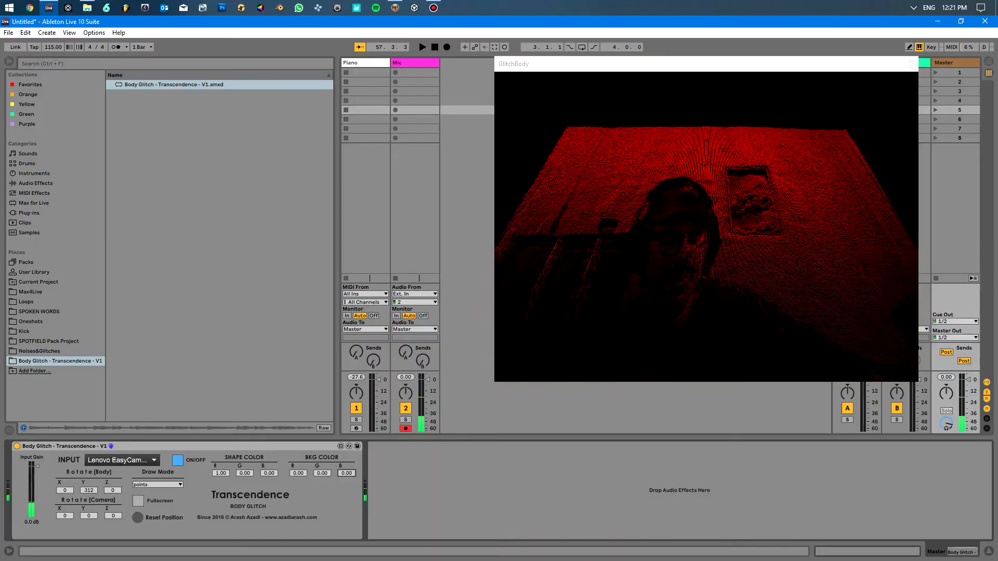
double_click(89, 490)
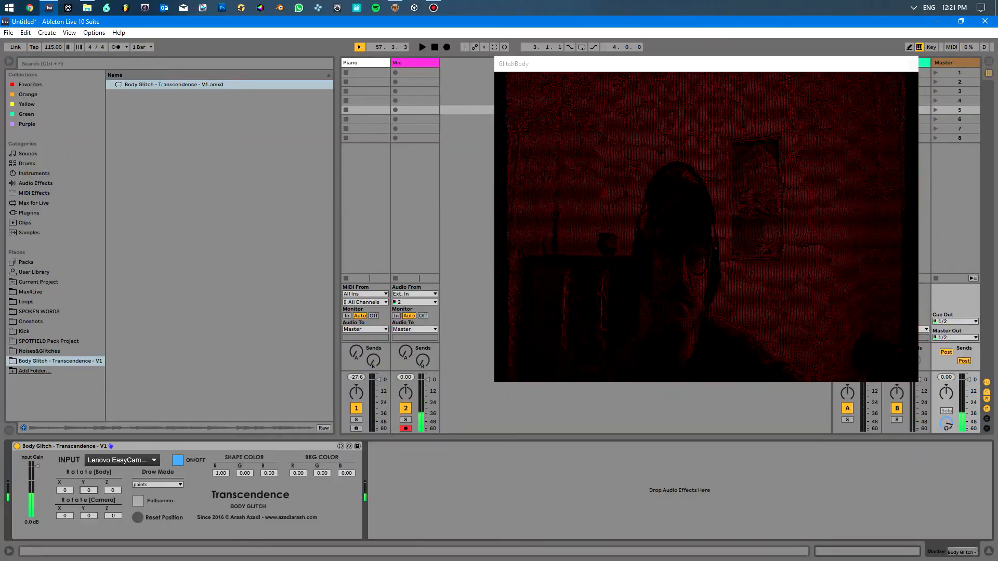
- Try a body X rotation of -159 and a body Y rotation of -360, returning each to 0
drag(65, 491, 65, 559)
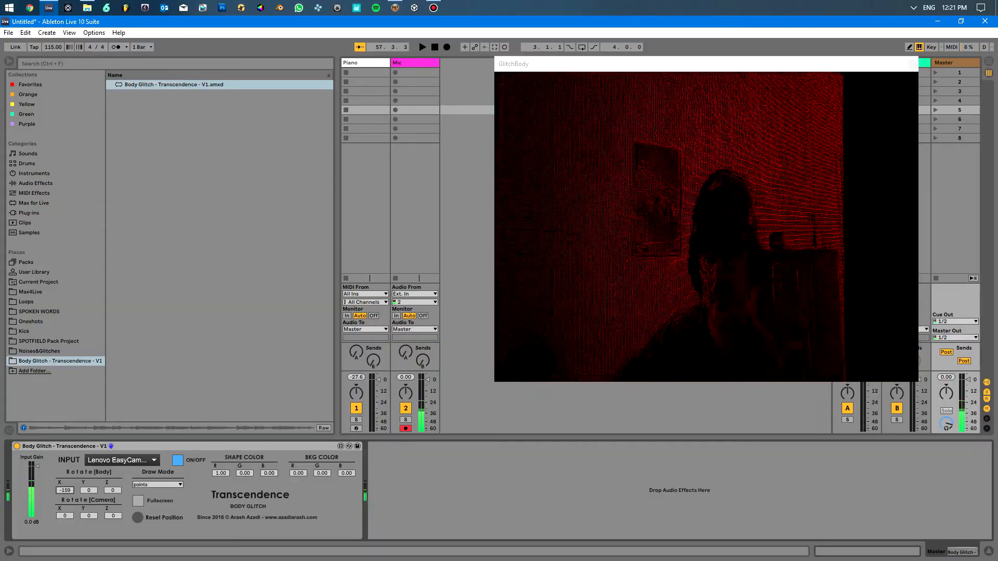
double_click(65, 490)
drag(89, 491, 89, 560)
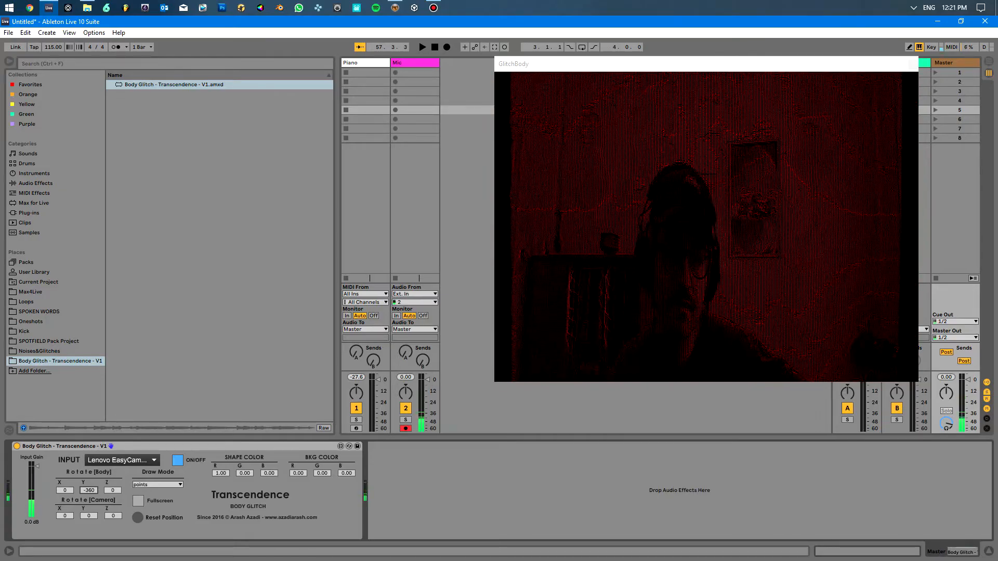
double_click(89, 491)
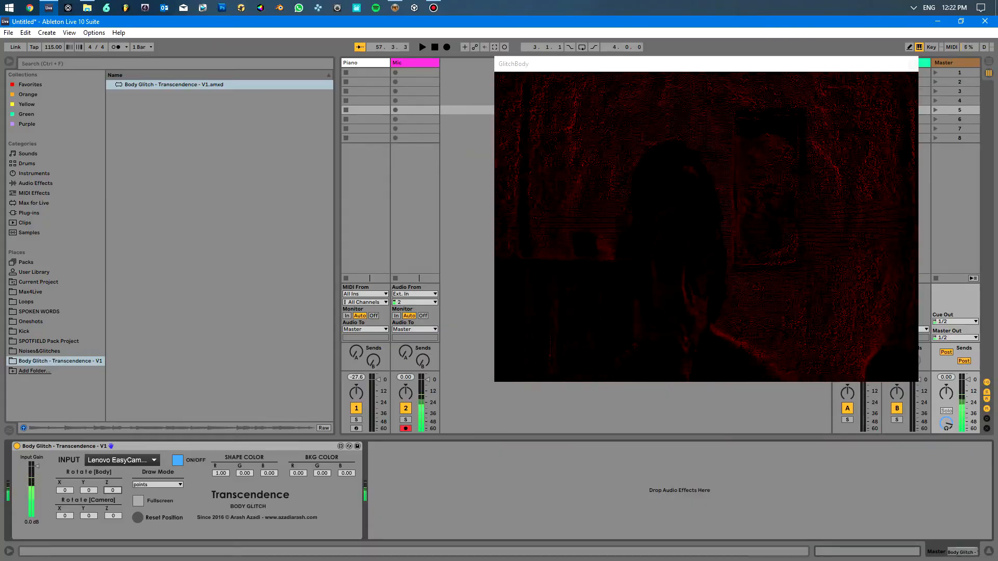
- Test the camera's X rotation, return it to 0, and move the GlitchBody preview window off the return tracks
mouse_move(65, 516)
mouse_down()
mouse_move(65, 475)
mouse_move(65, 517)
mouse_move(65, 502)
mouse_up()
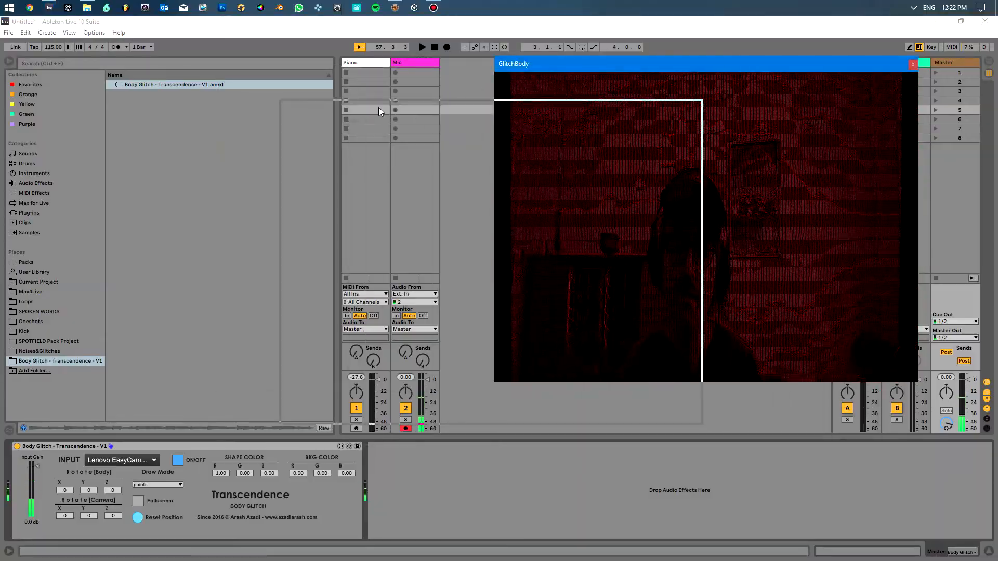
drag(378, 107, 372, 91)
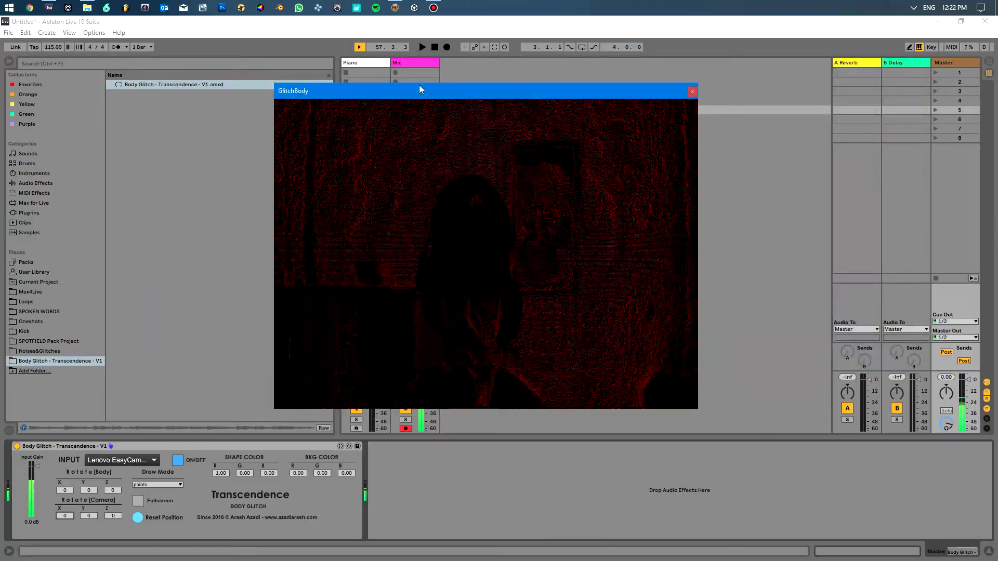
- Move the GlitchBody preview window off the Piano track's mixer controls and try the device's Fullscreen option
drag(418, 86, 543, 90)
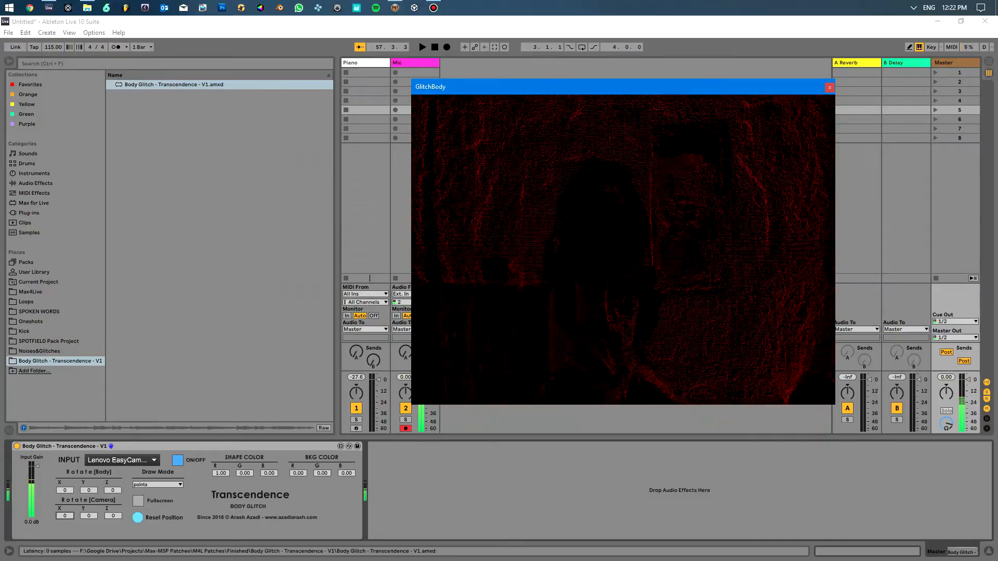
click(138, 501)
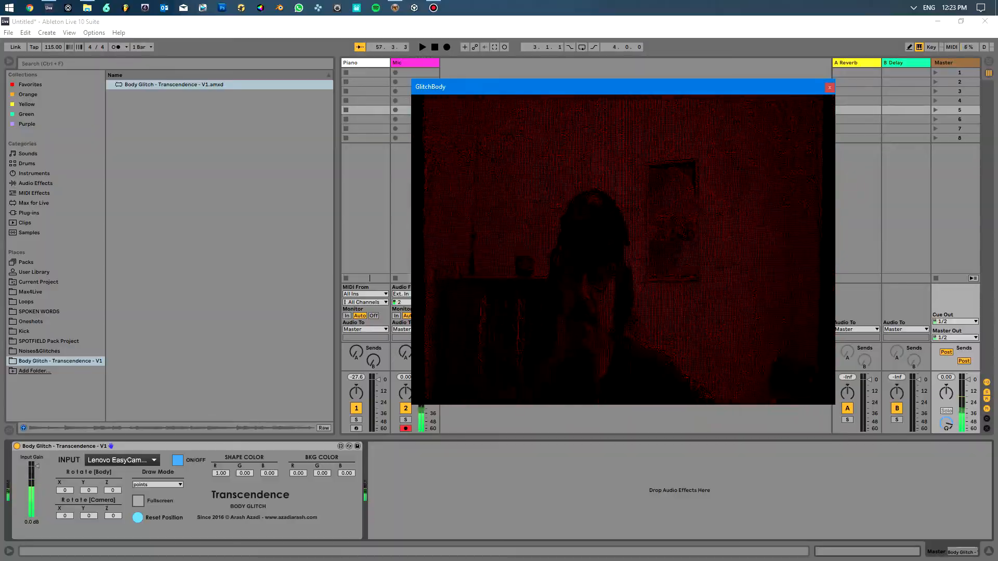
- Enter MIDI mapping for the shape color's R value and leave it without making an assignment
right_click(220, 473)
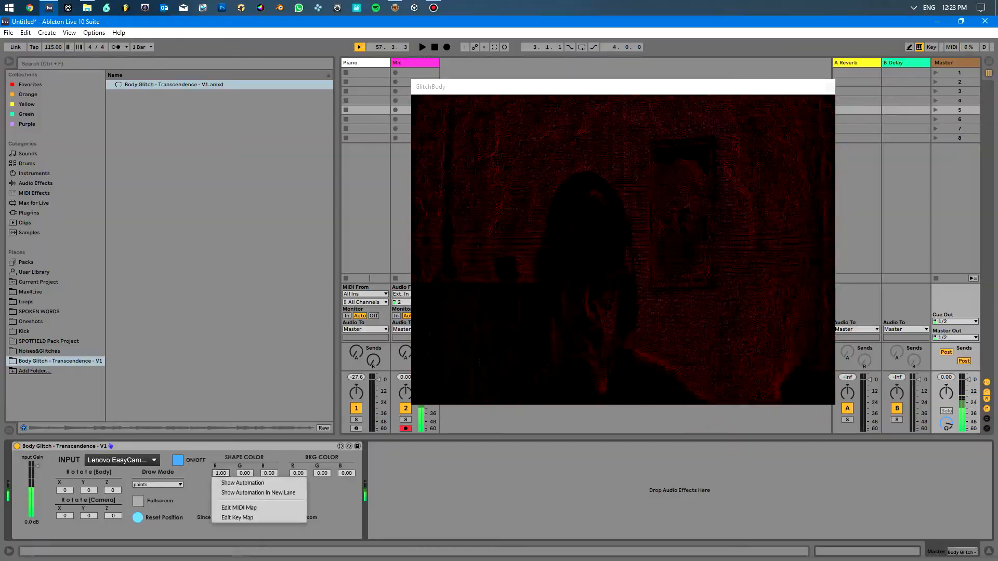
click(238, 508)
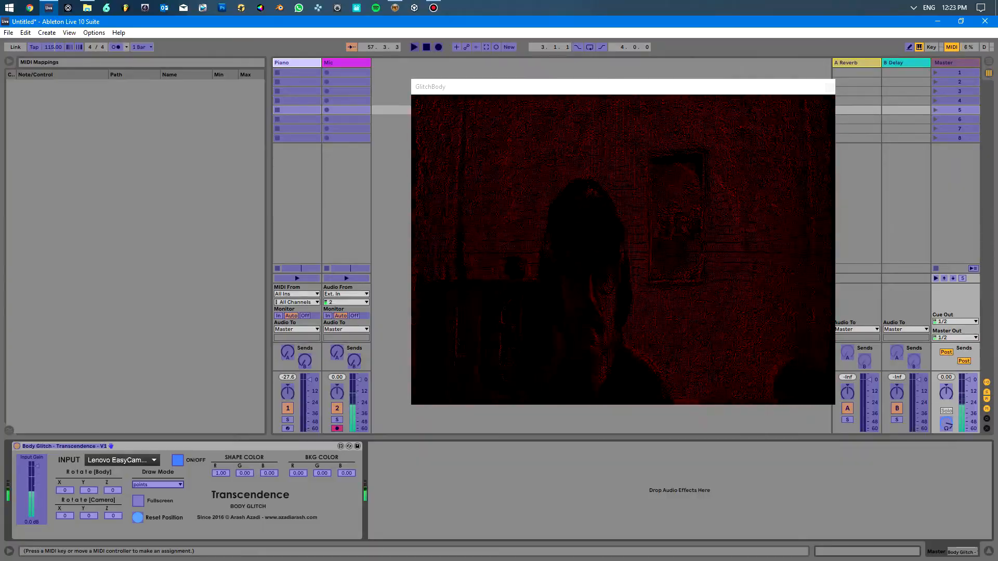
key(ctrl+m)
right_click(213, 473)
click(238, 507)
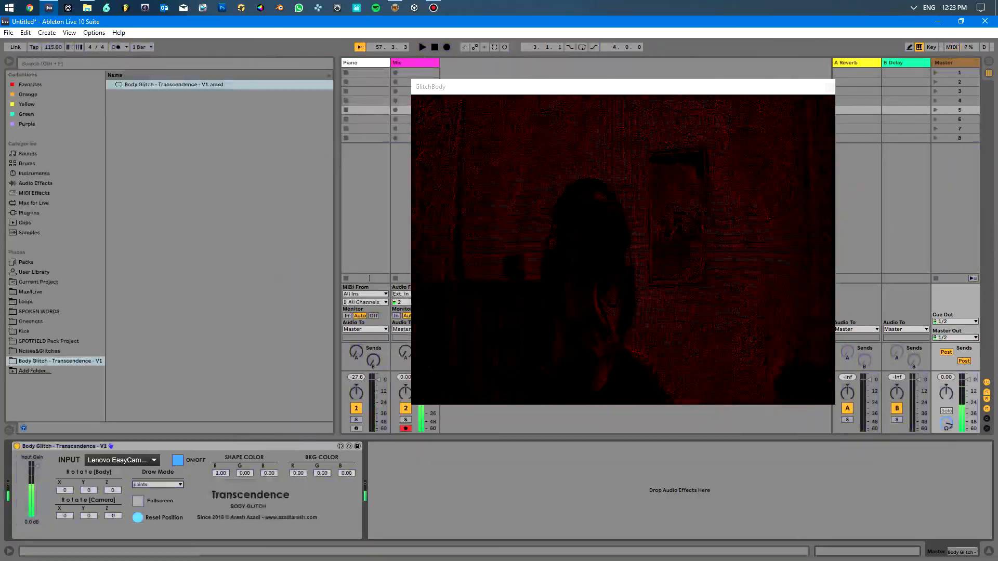
right_click(214, 474)
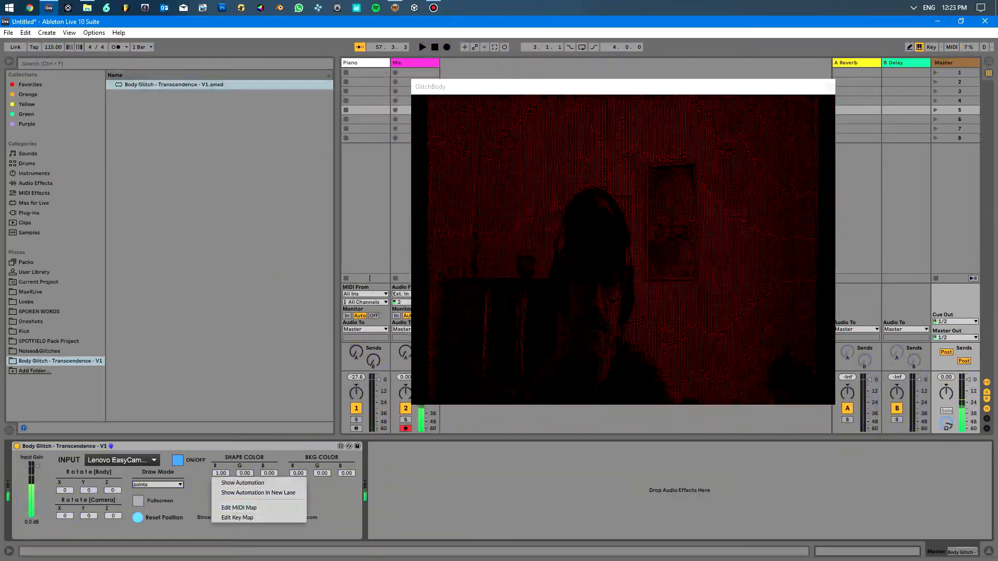
- Assign computer key 2 to the shape color's G value and leave key mapping
right_click(239, 474)
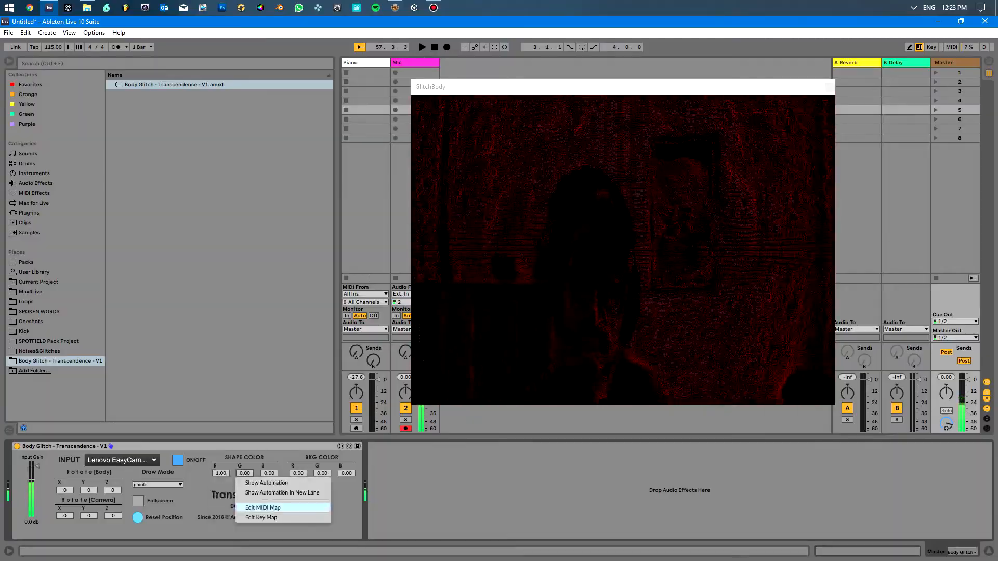
click(261, 518)
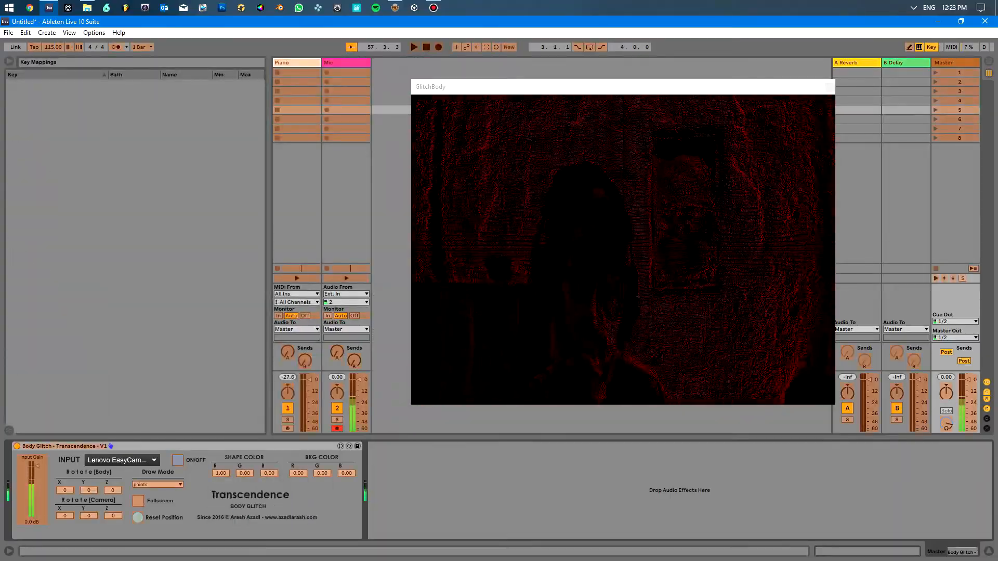
click(244, 473)
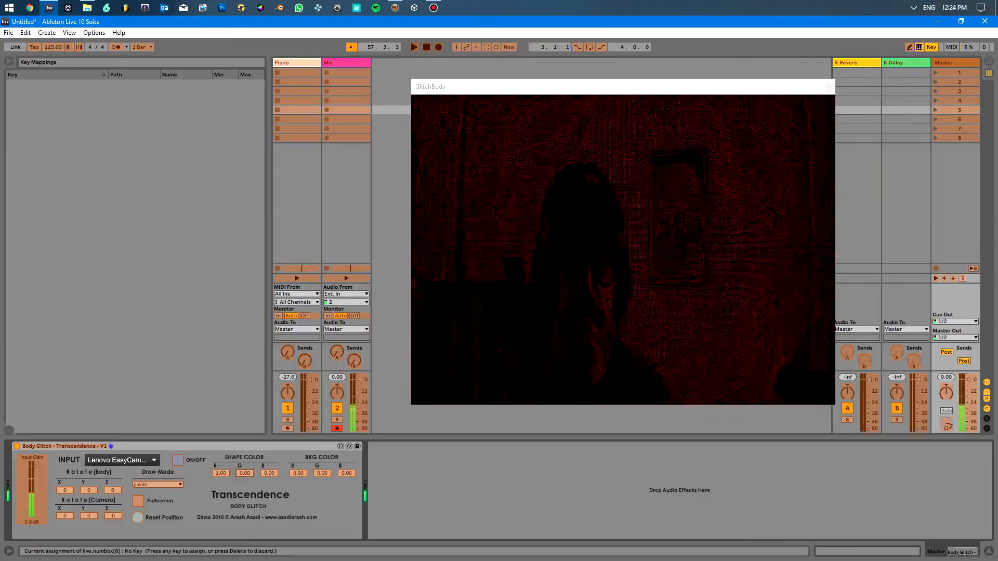
key(2)
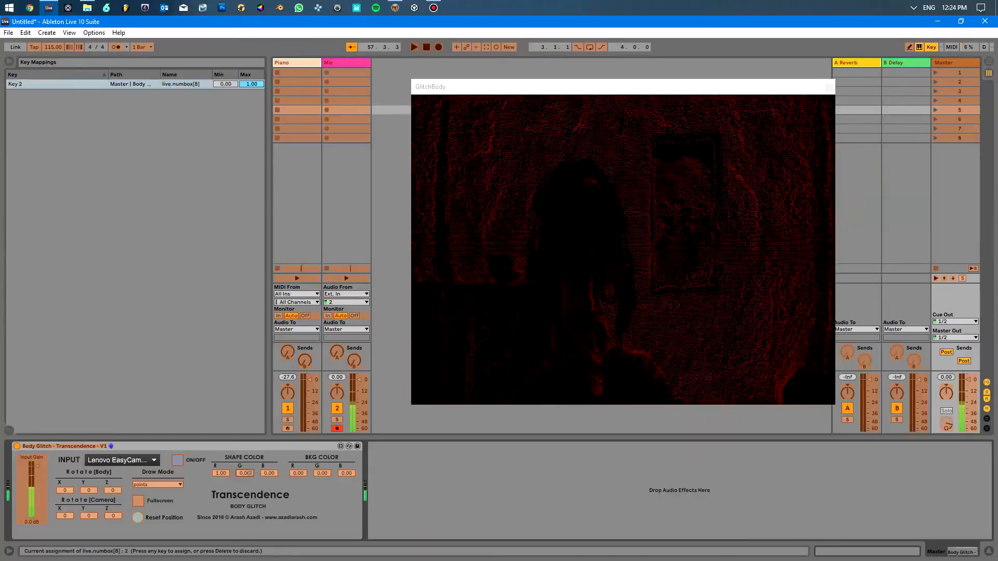
key(ctrl+k)
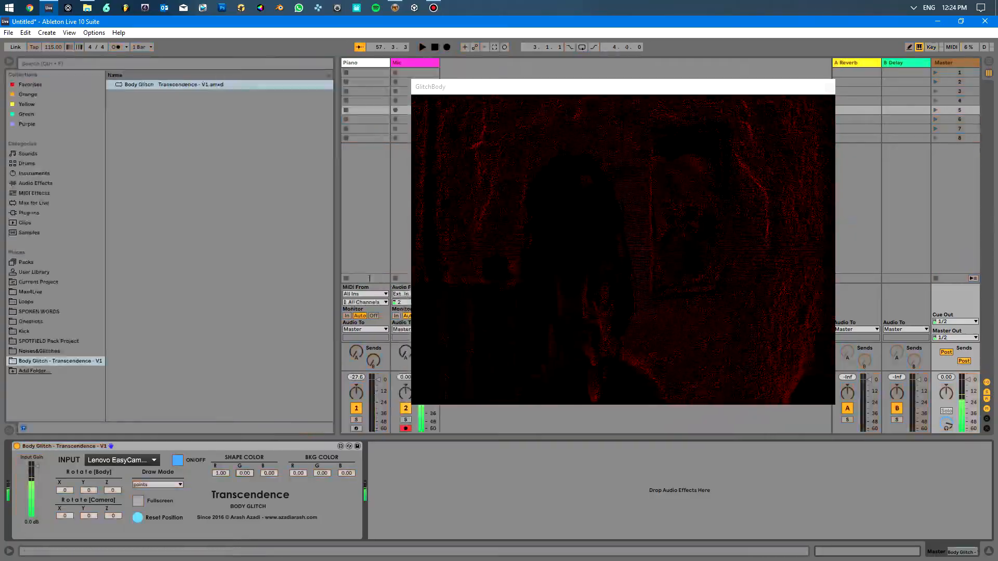
- Test the key 2 assignment by toggling the shape color's G value on and back to 0.00
key(2)
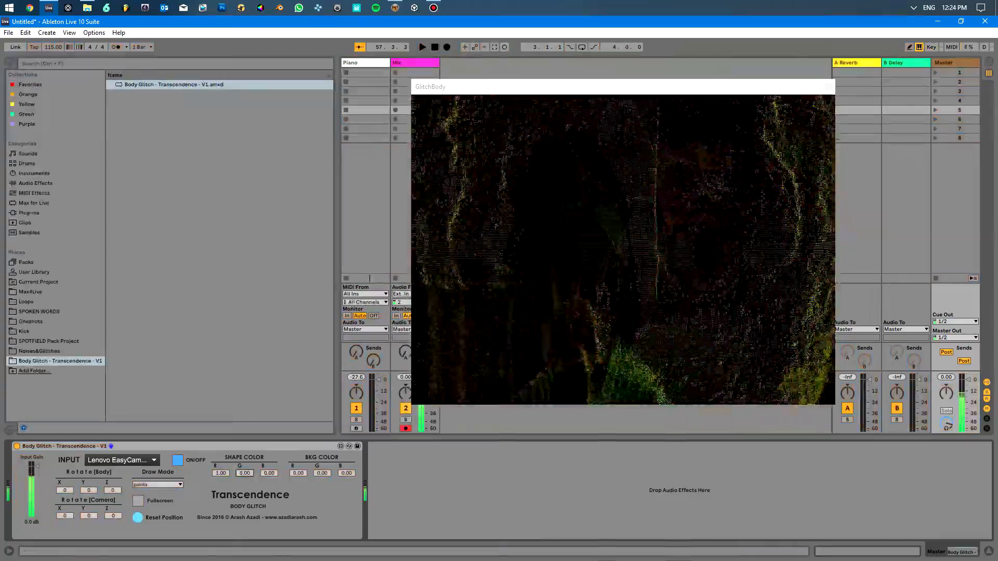
key(2)
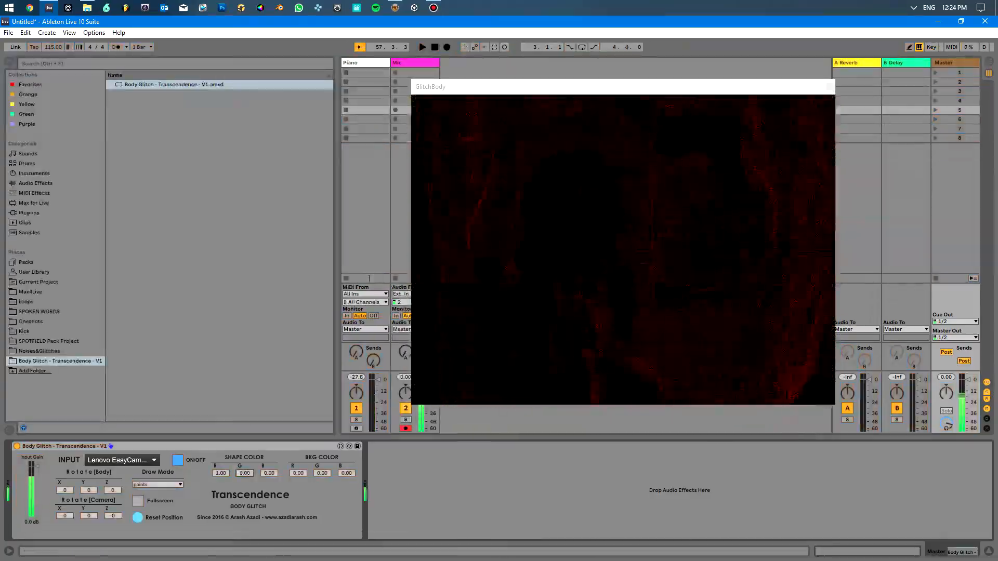
key(2)
key(2)
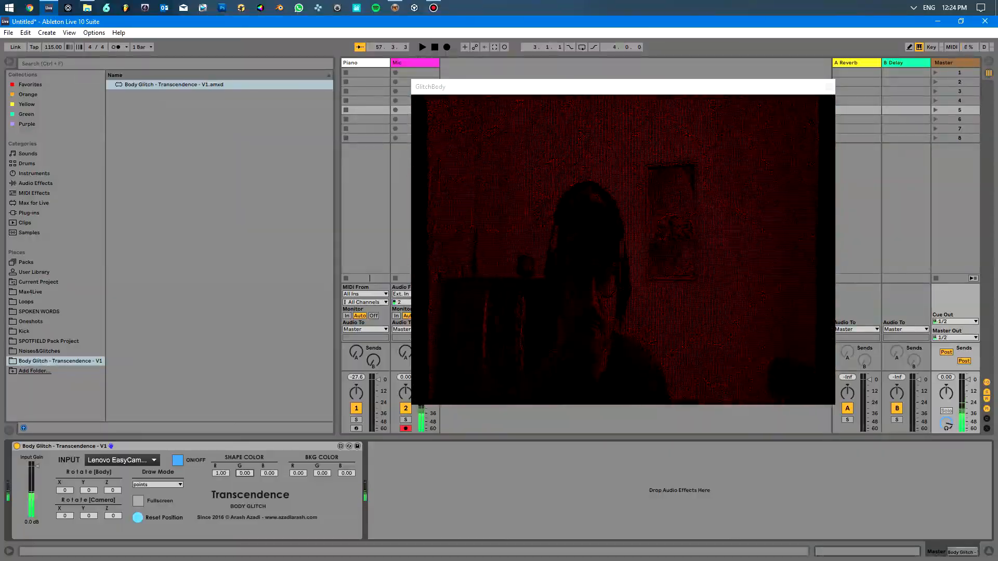
- Reopen key mapping from the background color's R value and delete the key 2 assignment
right_click(298, 473)
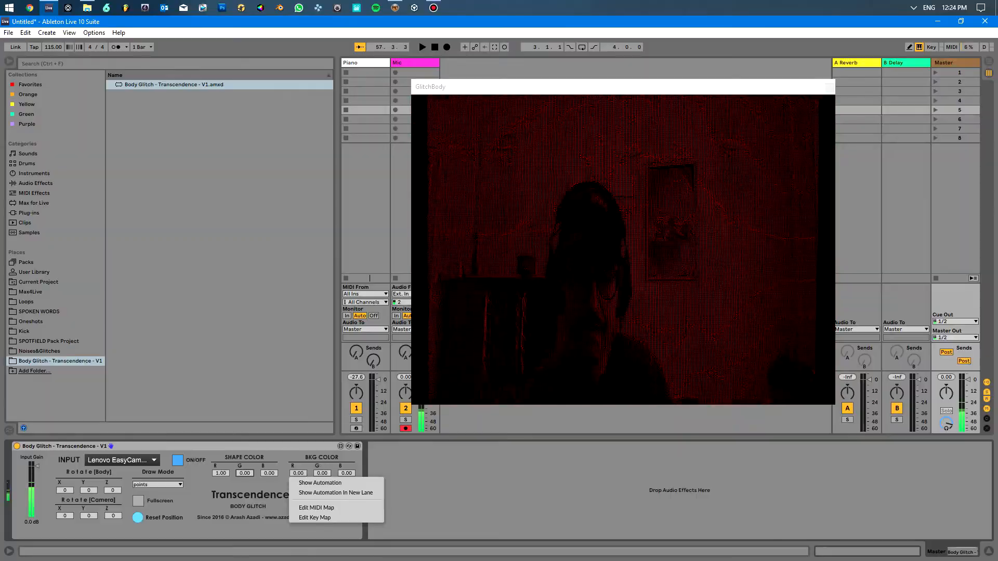
click(314, 517)
click(130, 84)
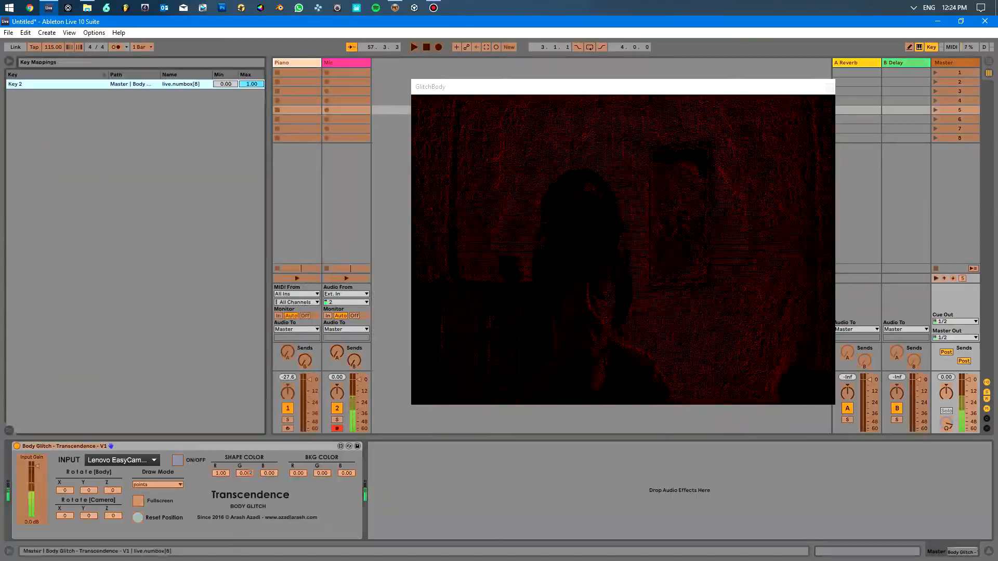
key(Delete)
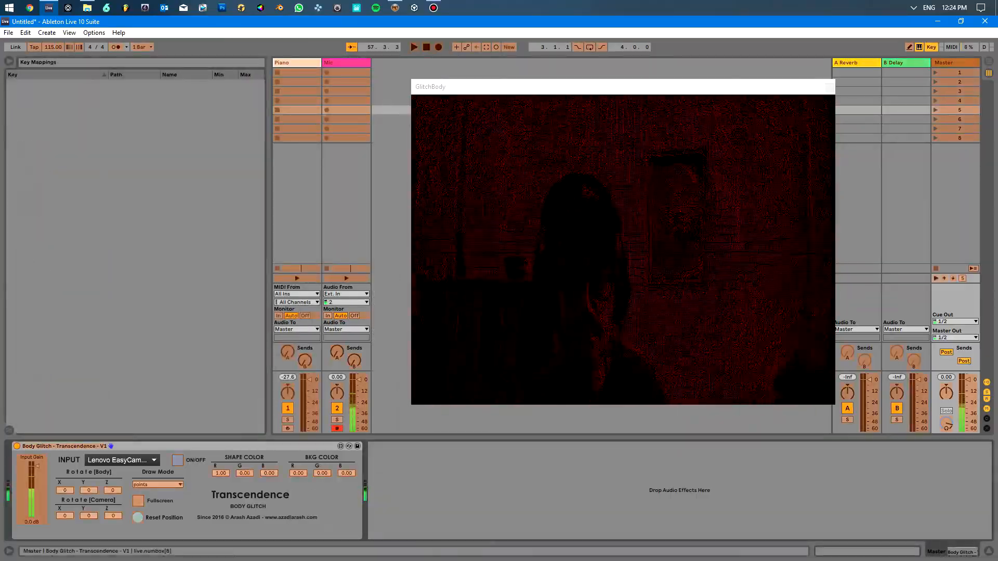
- Assign computer key 1 to the background color's R, G and B values and leave key mapping
click(299, 473)
key(1)
click(322, 473)
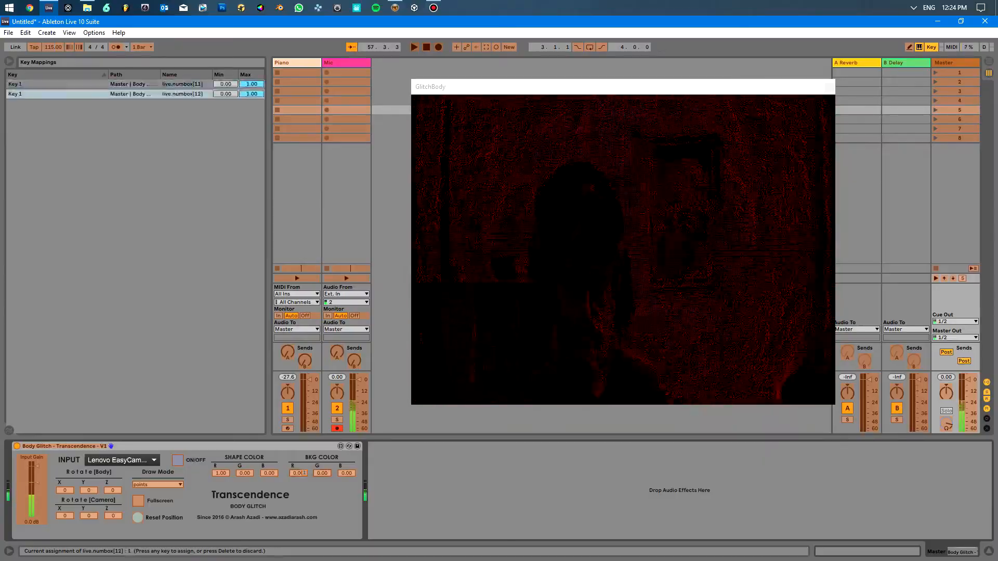
key(1)
click(346, 472)
key(1)
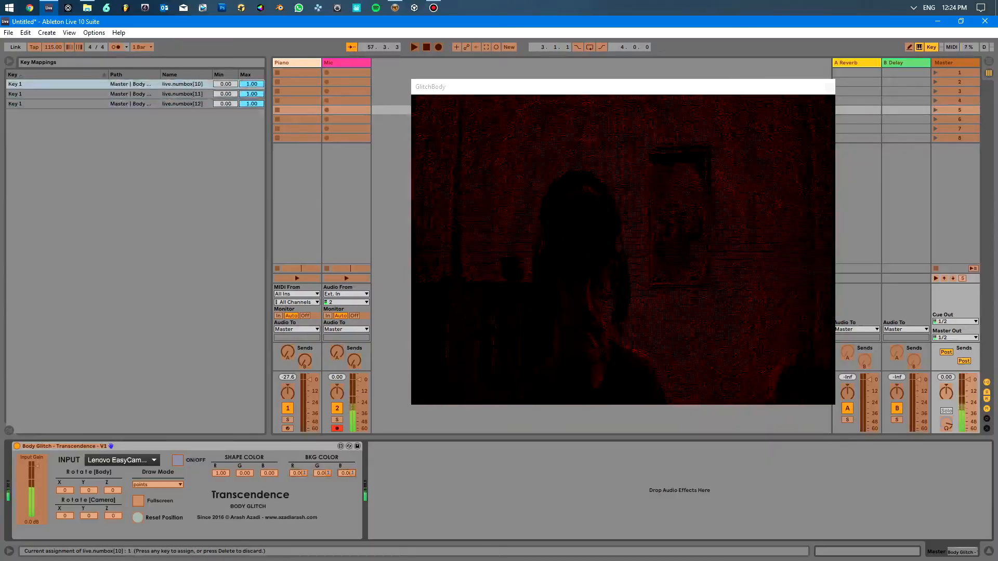
key(ctrl+k)
- Toggle the background color's R, G and B repeatedly between 1.00 and 0.00 with the assigned key 1, ending at 0.00
key(1)
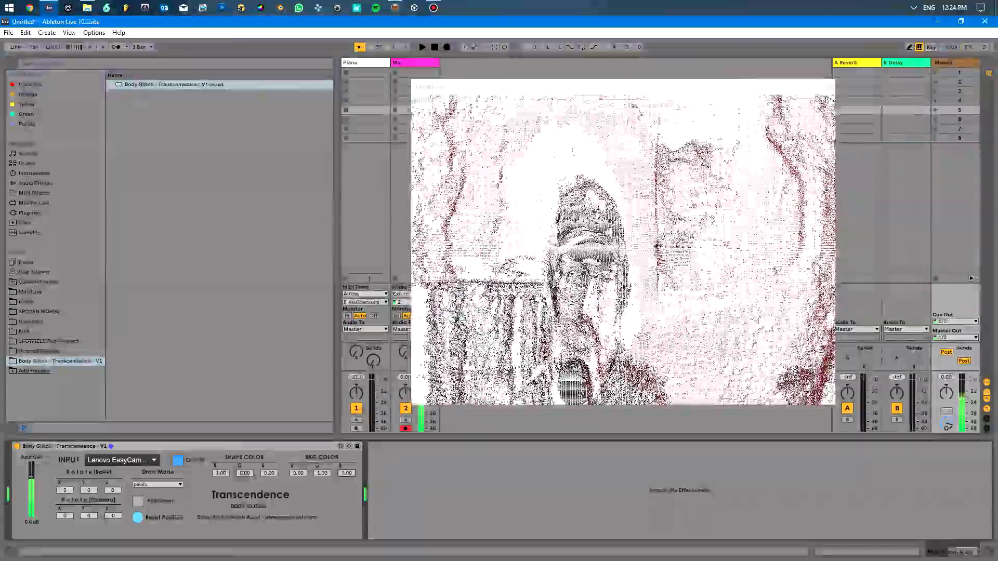
key(1)
key(1)
key(1)
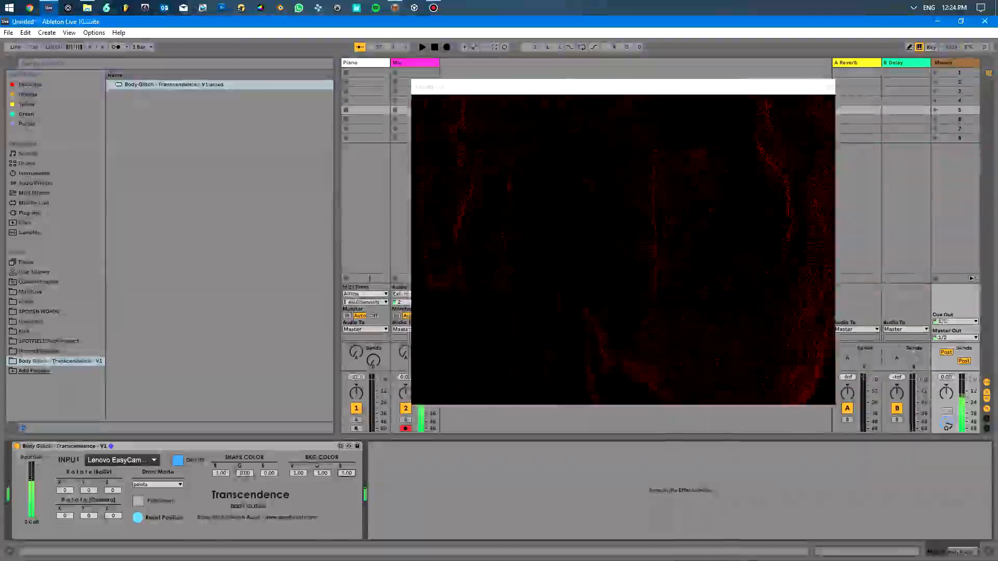
key(1)
key(1)
key(1)
key(1)
key(1)
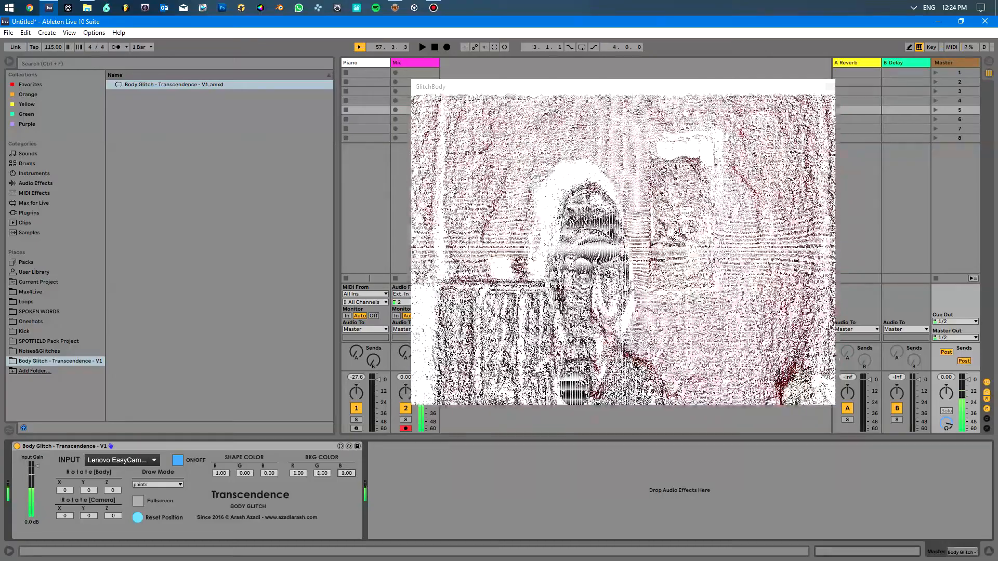
key(1)
key(1)
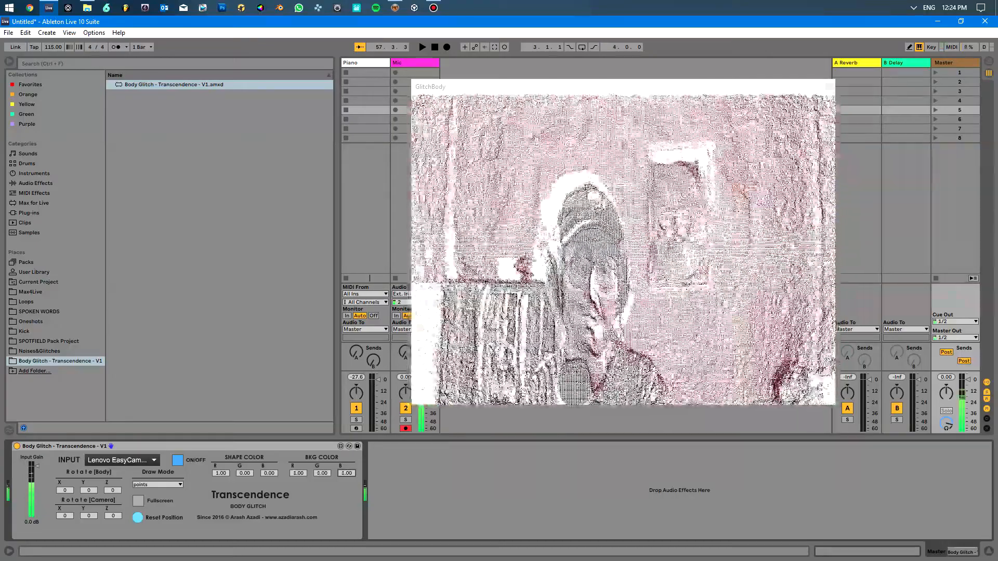
key(1)
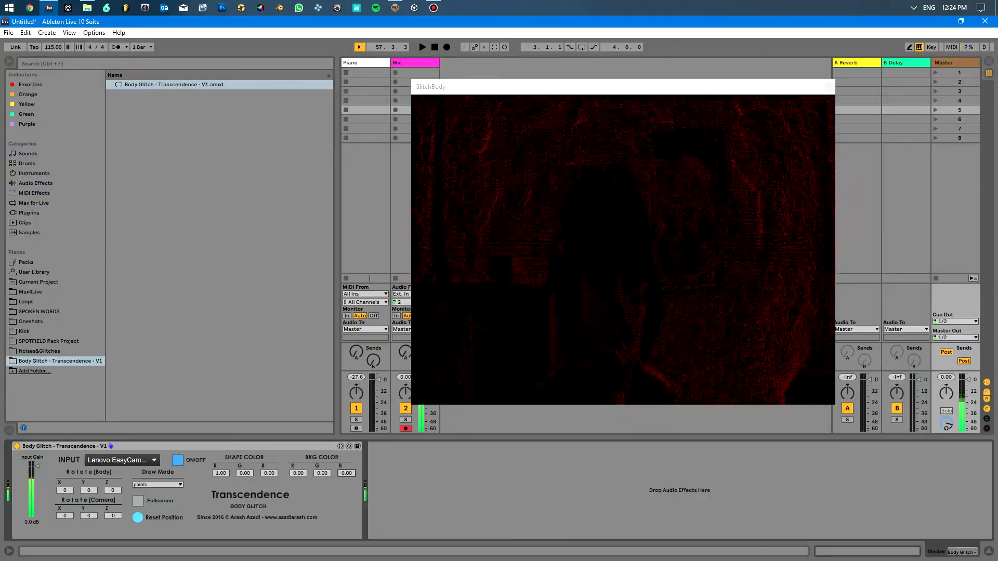
- Hide the browser, then try a body X rotation of 360 and return it to 0
key(ctrl+alt+b)
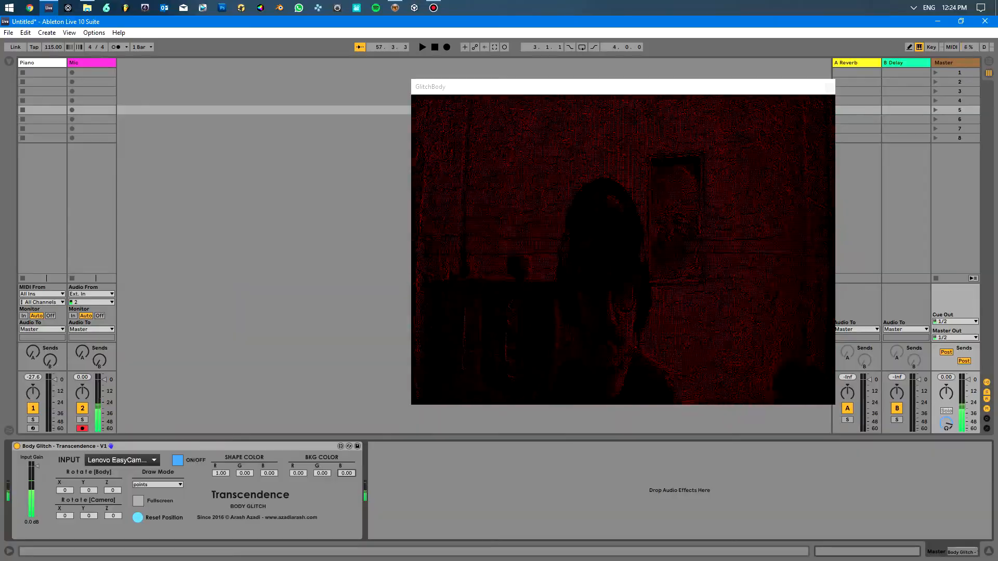
drag(64, 490, 64, 447)
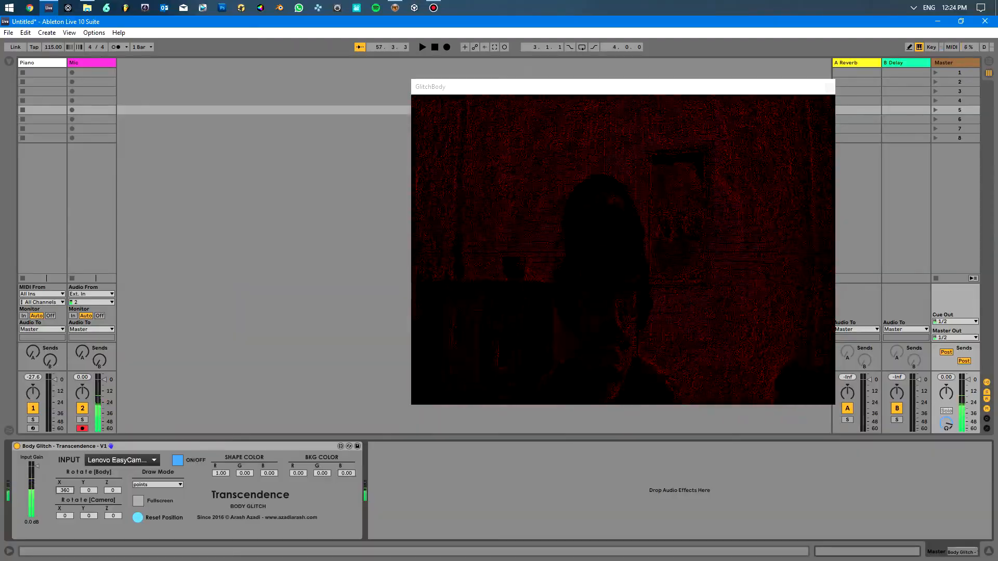
drag(64, 490, 65, 533)
- Show the body X rotation's automation lane in Arrangement View with the browser hidden
right_click(61, 491)
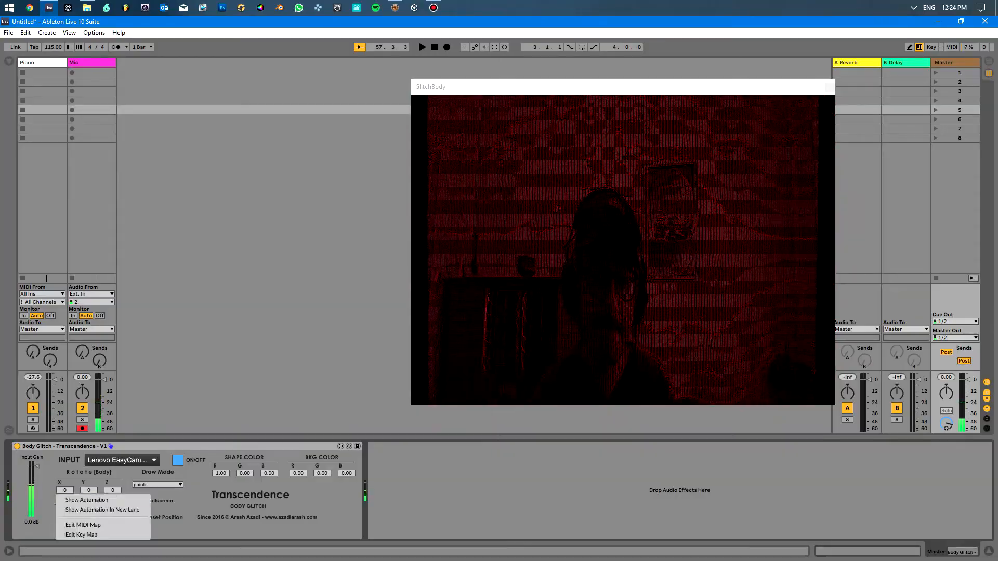
click(86, 500)
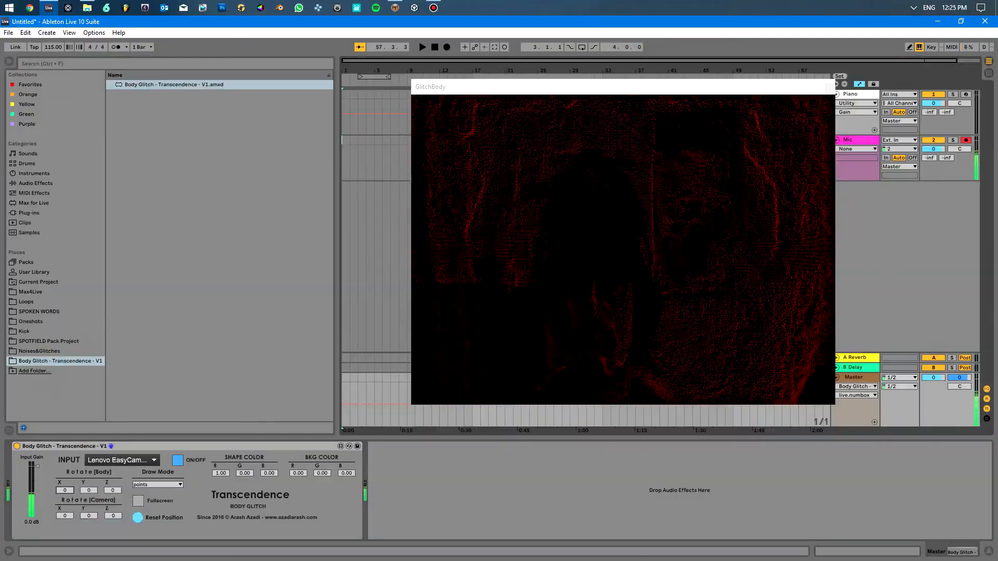
key(ctrl+alt+b)
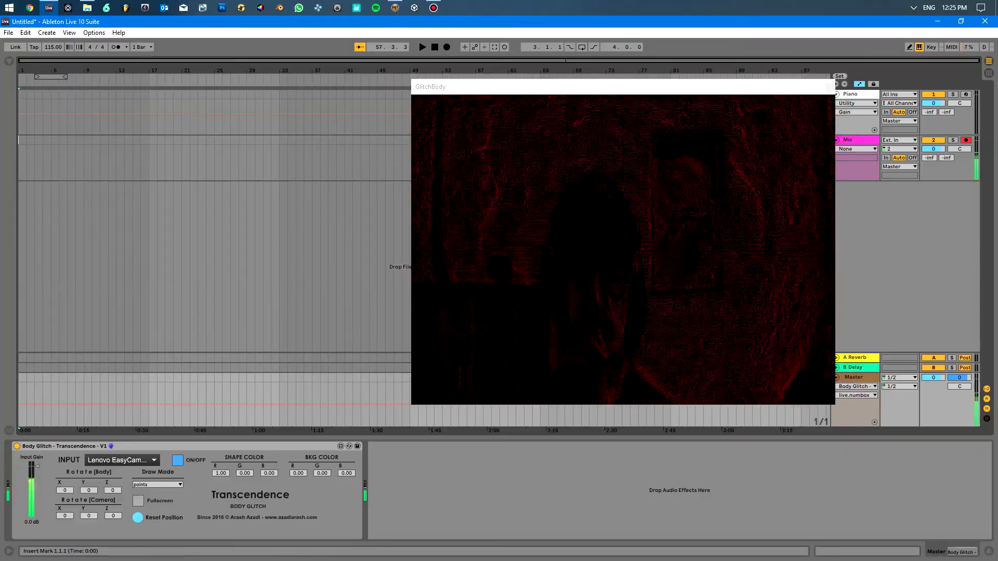
key(Tab)
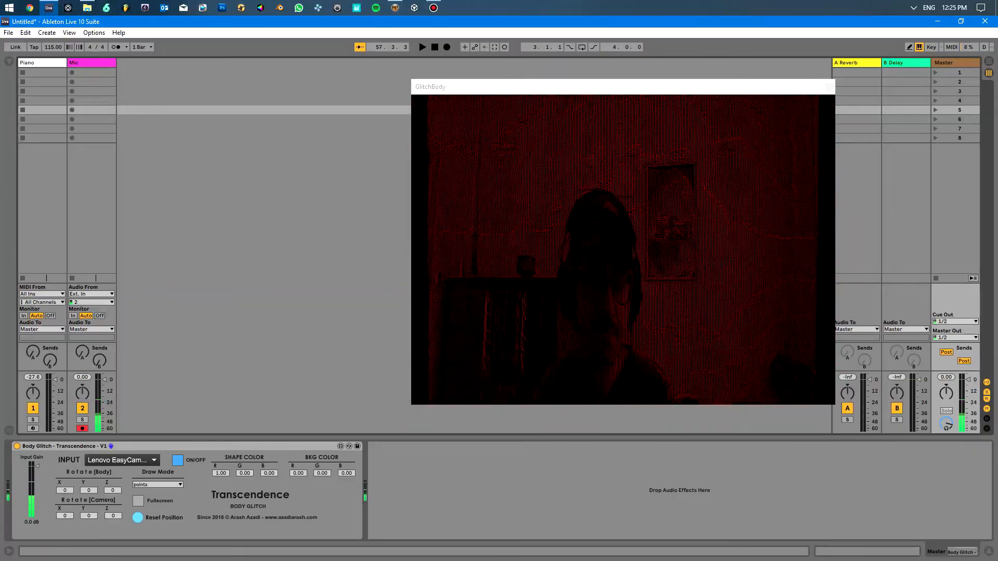
key(Tab)
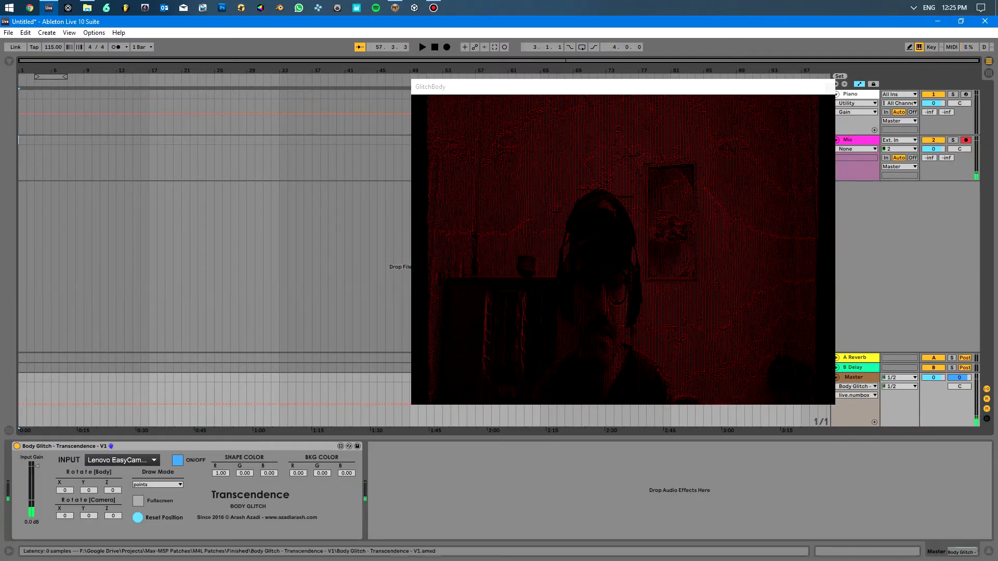
- Draw a body X rotation automation curve that peaks near bar 8, dips near bar 13 and levels out near bar 17, and play it
right_click(57, 493)
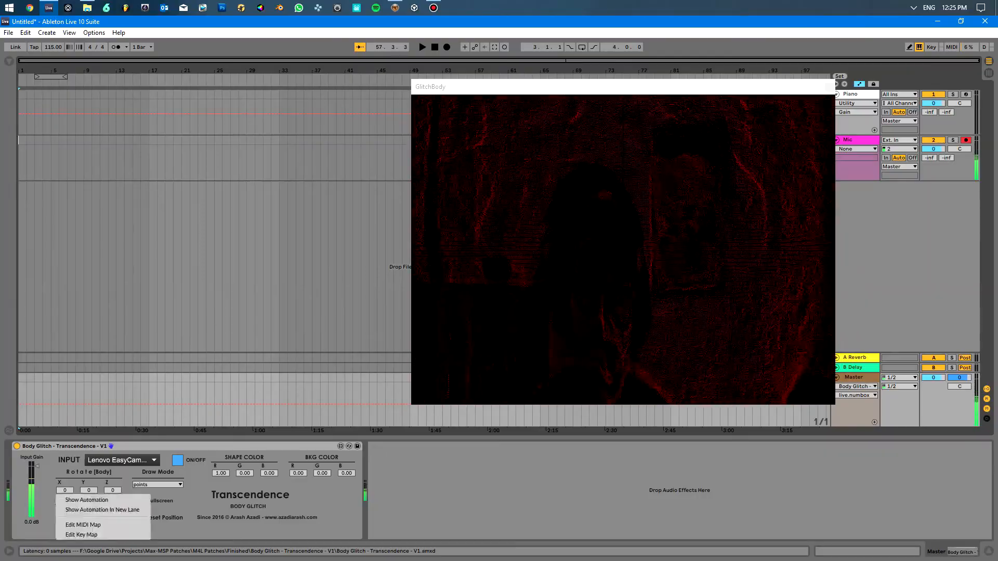
click(72, 500)
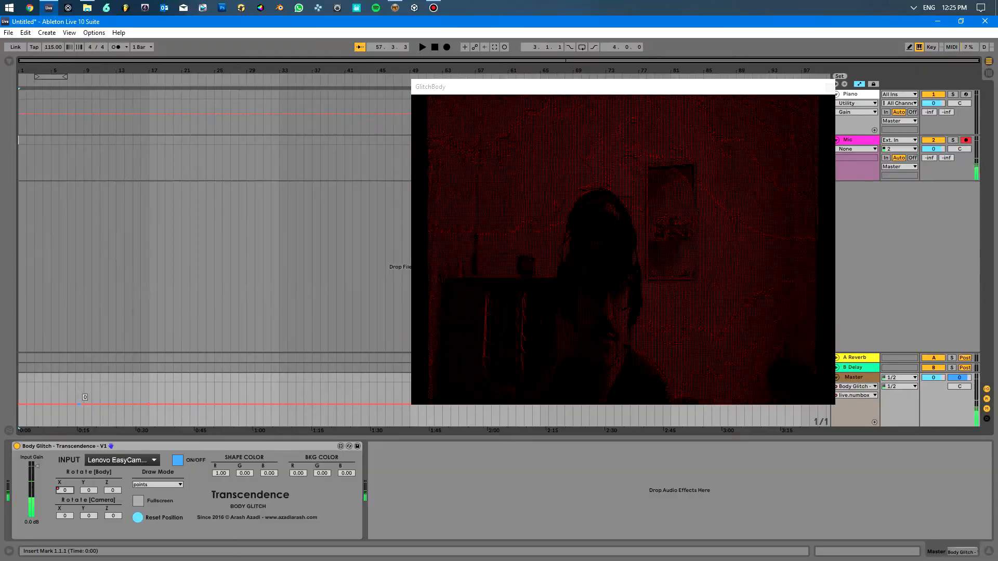
drag(75, 404, 116, 425)
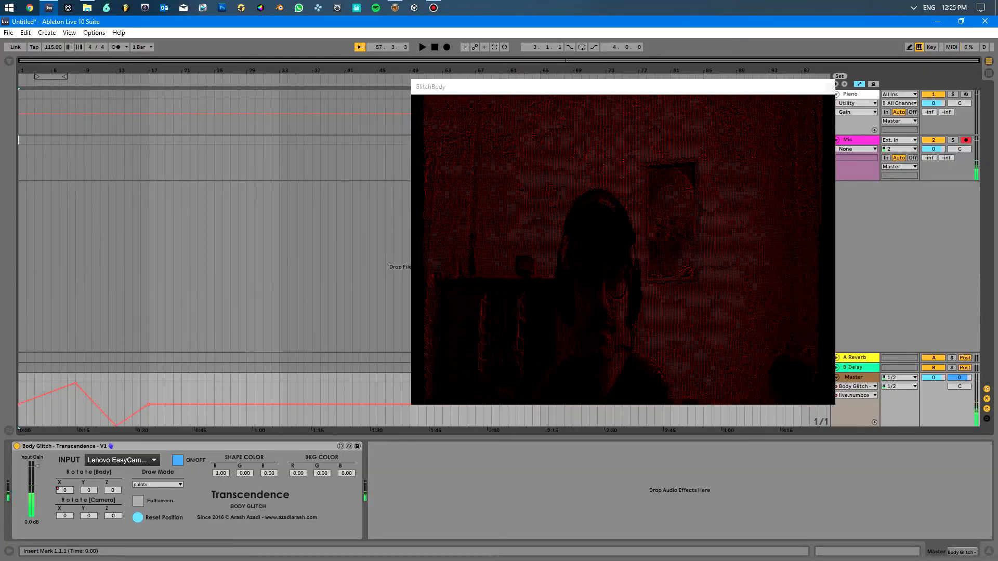
key(space)
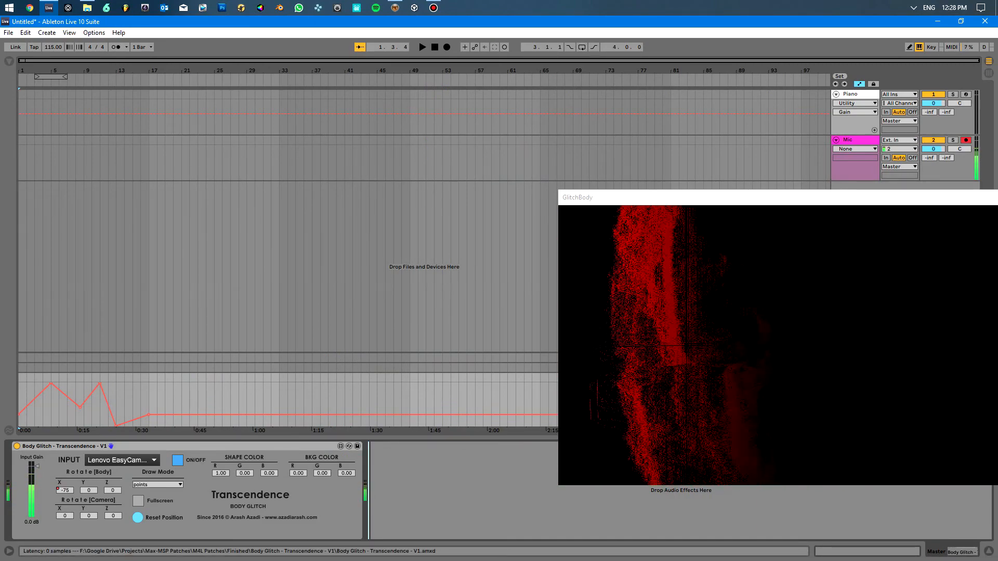
- Show the body Y rotation automation, draw a dip to -360 near bar 7 that returns to 0 at bar 17, and play it
click(88, 490)
right_click(88, 490)
click(110, 500)
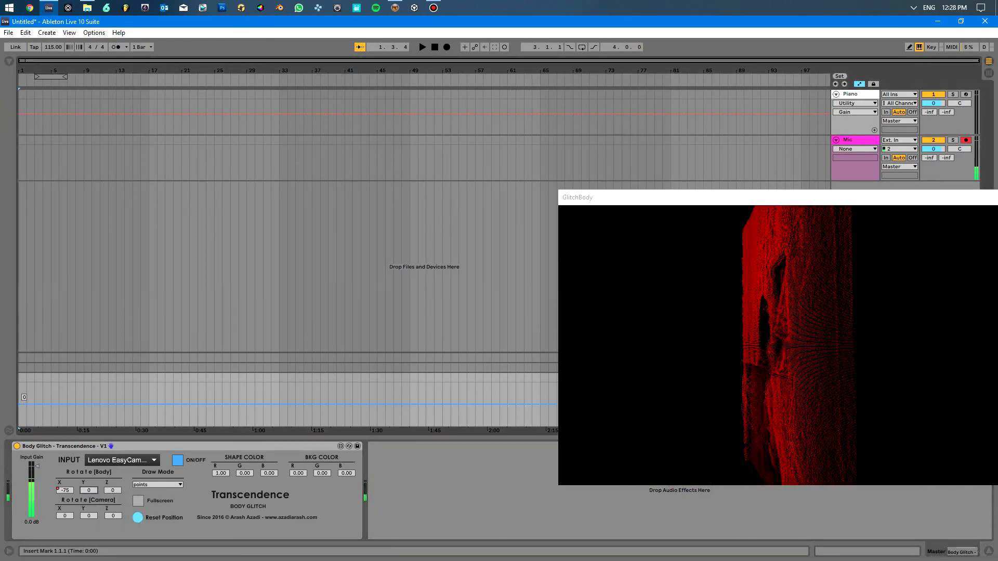
click(149, 404)
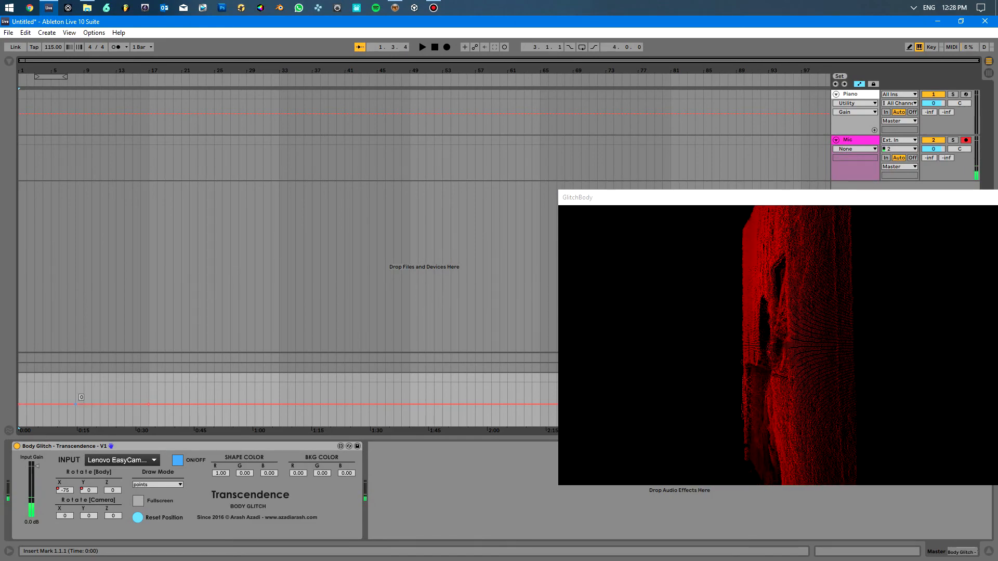
drag(75, 404, 67, 425)
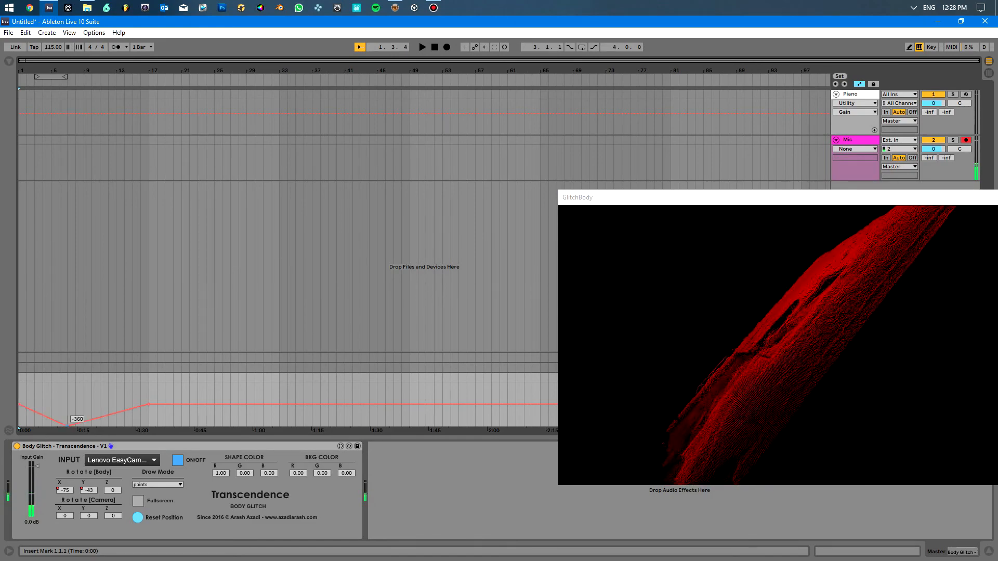
key(space)
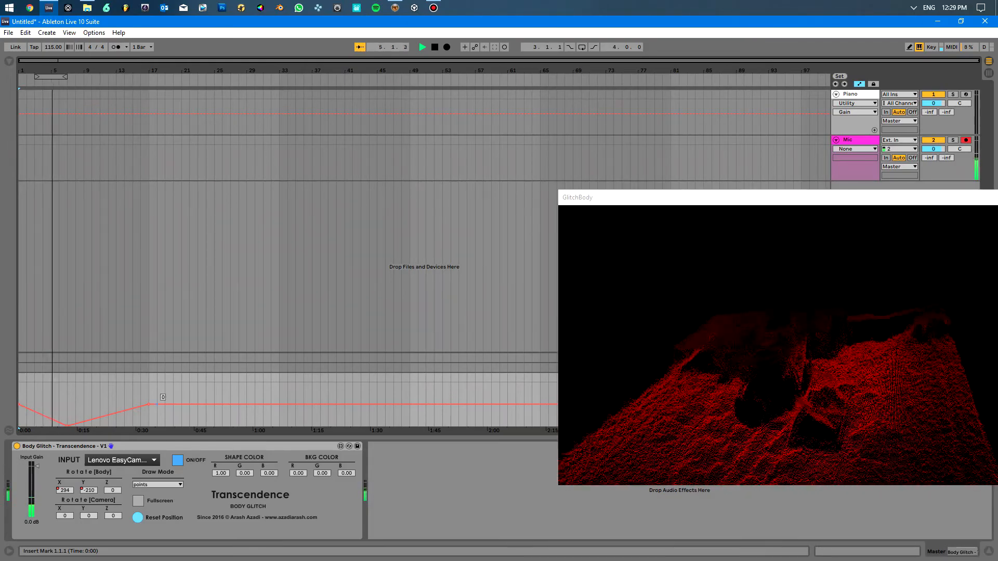
- Stop playback, set the loop to the 16 bars from 1 to 17, and add a locator at bar 1
drag(149, 393, 19, 394)
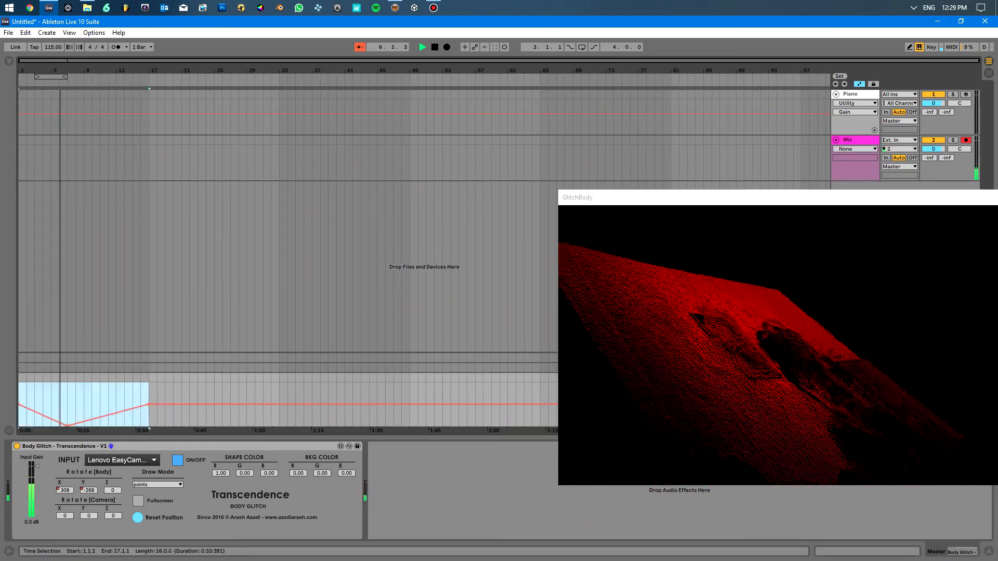
key(space)
drag(37, 76, 149, 88)
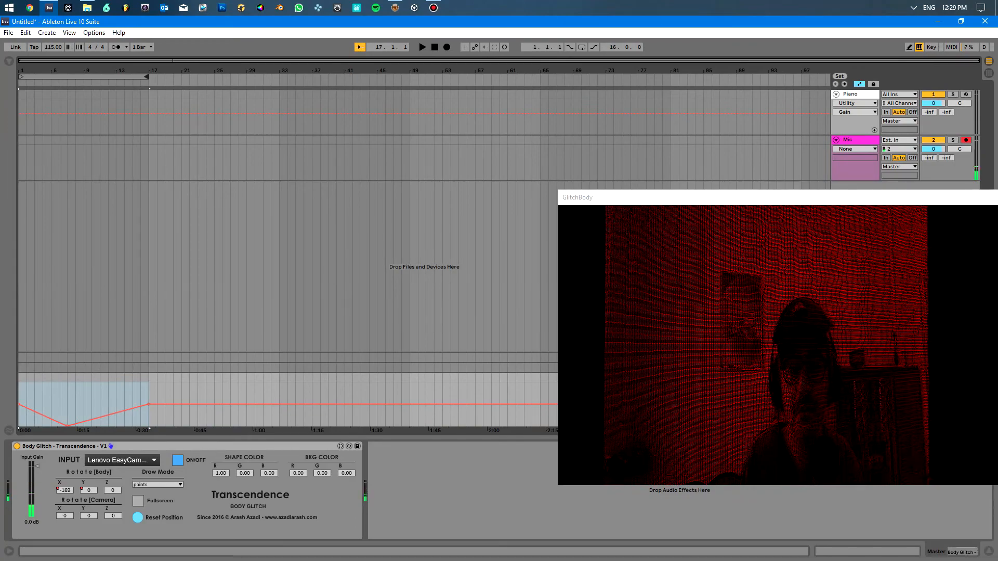
key(Home)
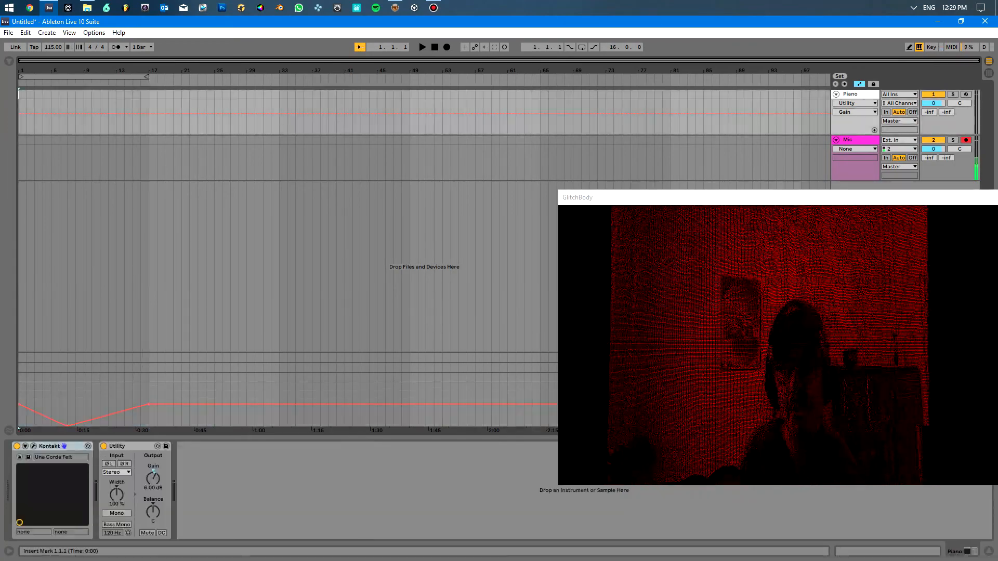
click(839, 76)
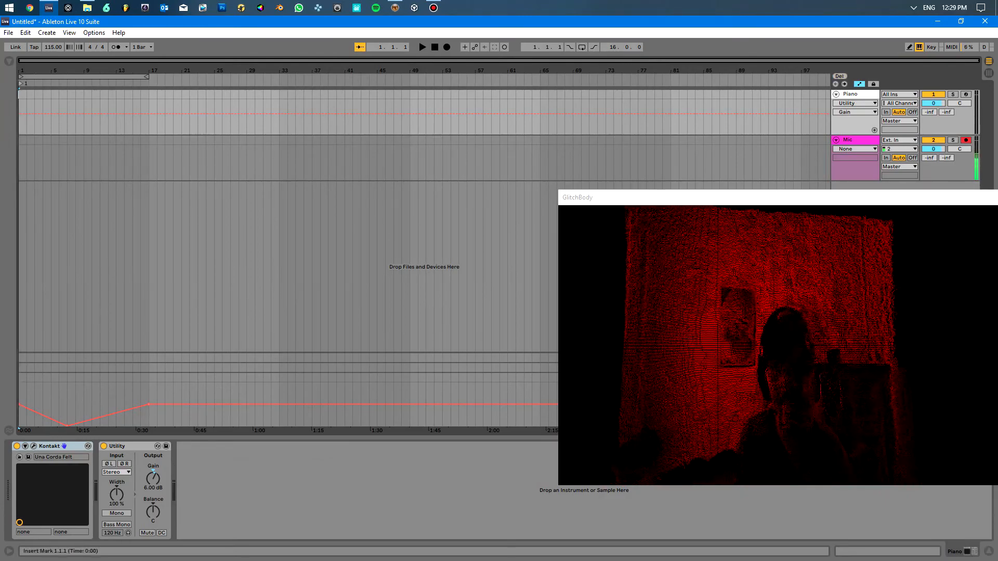
- Show the background R automation and draw a peak rising from bar 17 to bar 22 and falling to 0 near bar 28
click(279, 395)
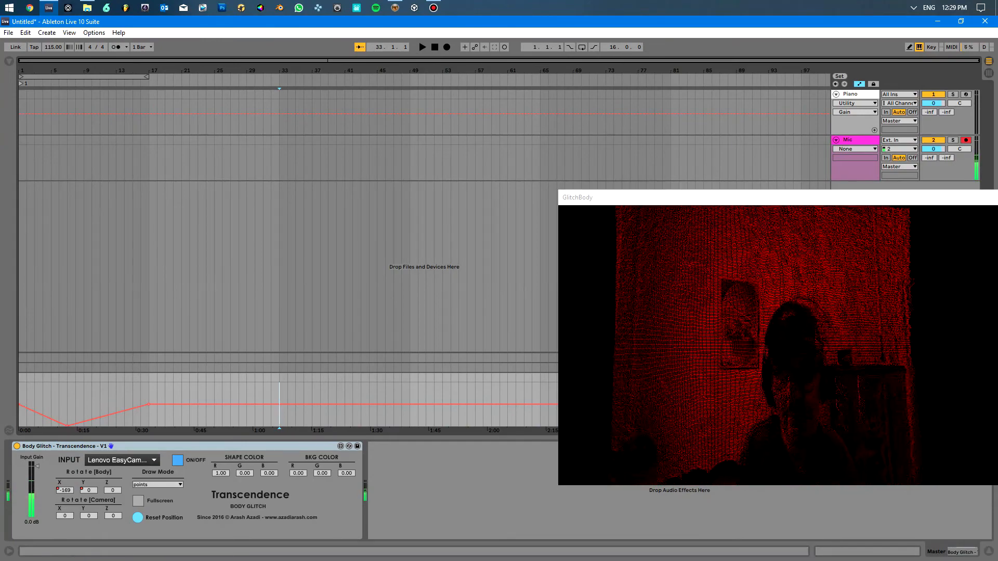
right_click(295, 474)
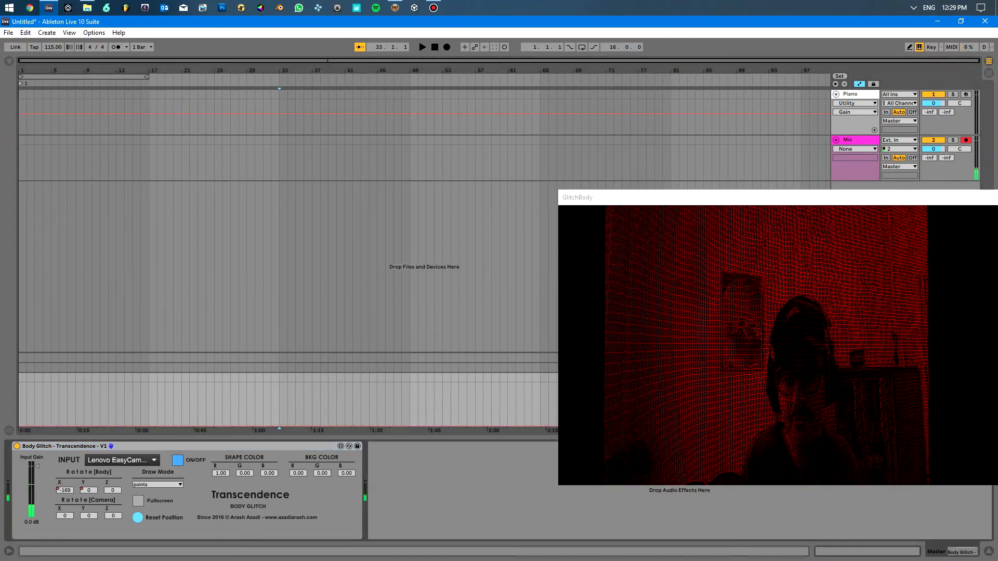
click(323, 483)
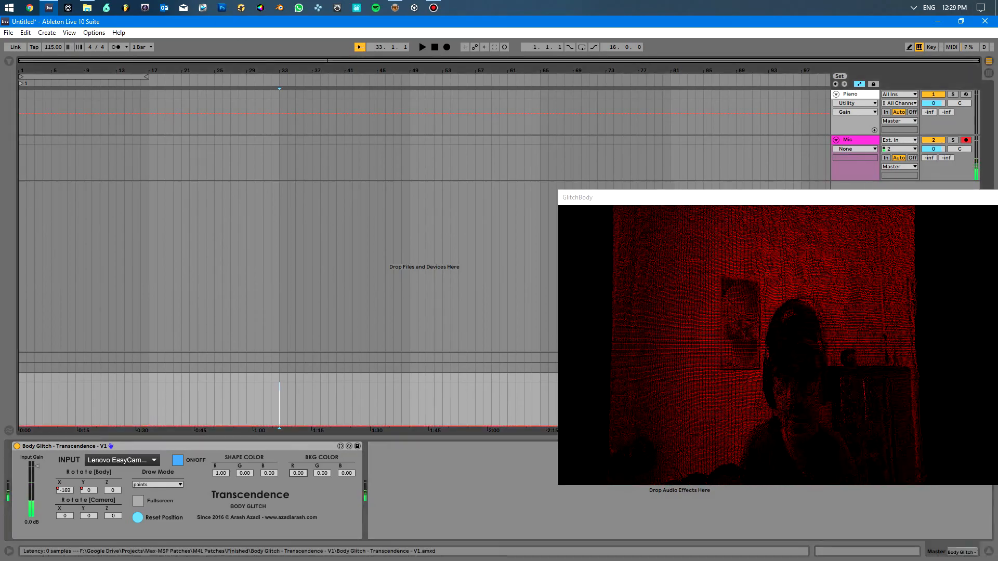
click(189, 426)
drag(190, 426, 190, 385)
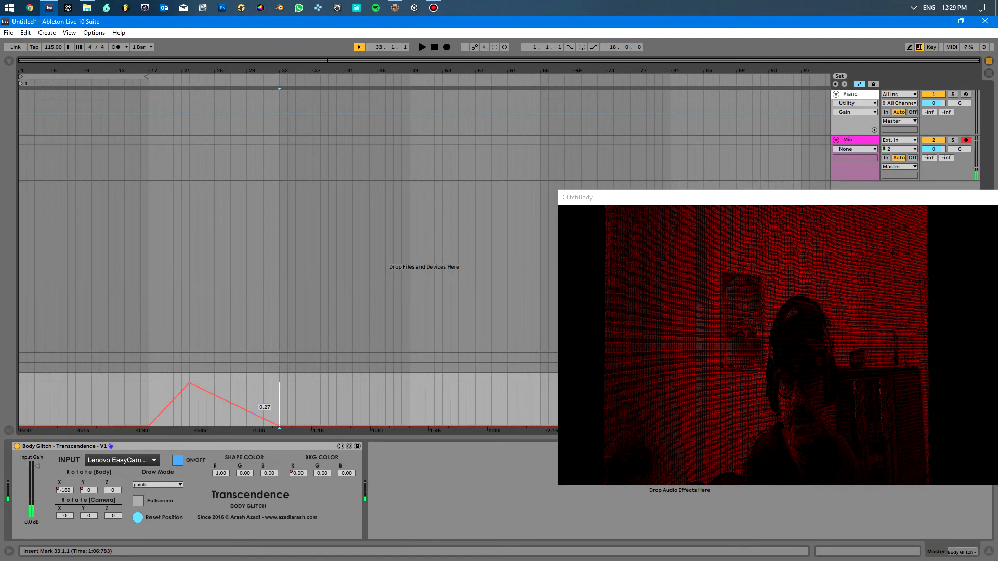
drag(247, 410, 238, 426)
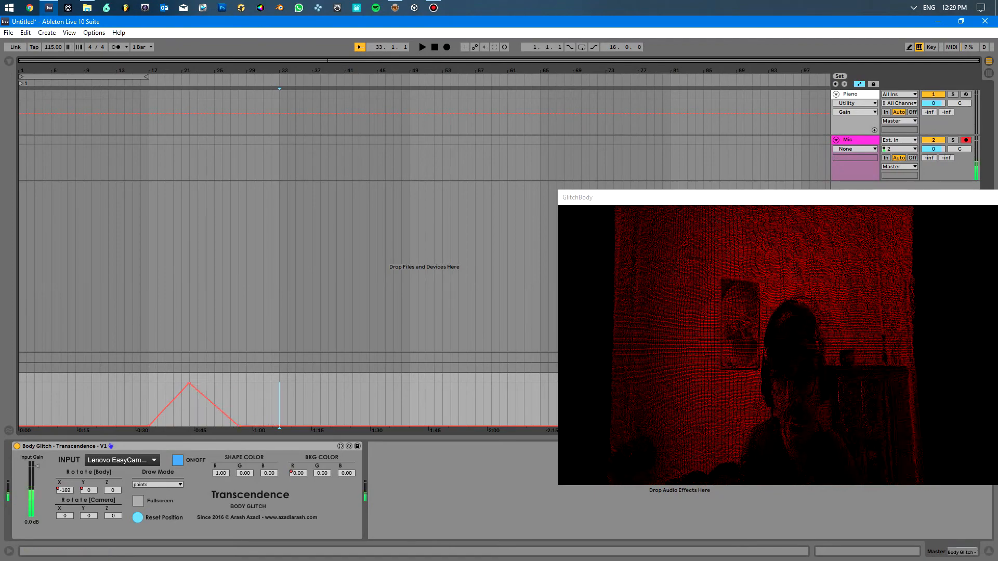
- Show the background B automation and draw four one-bar pulses in Draw Mode near bars 19, 24, 28 and 30
right_click(346, 473)
click(368, 483)
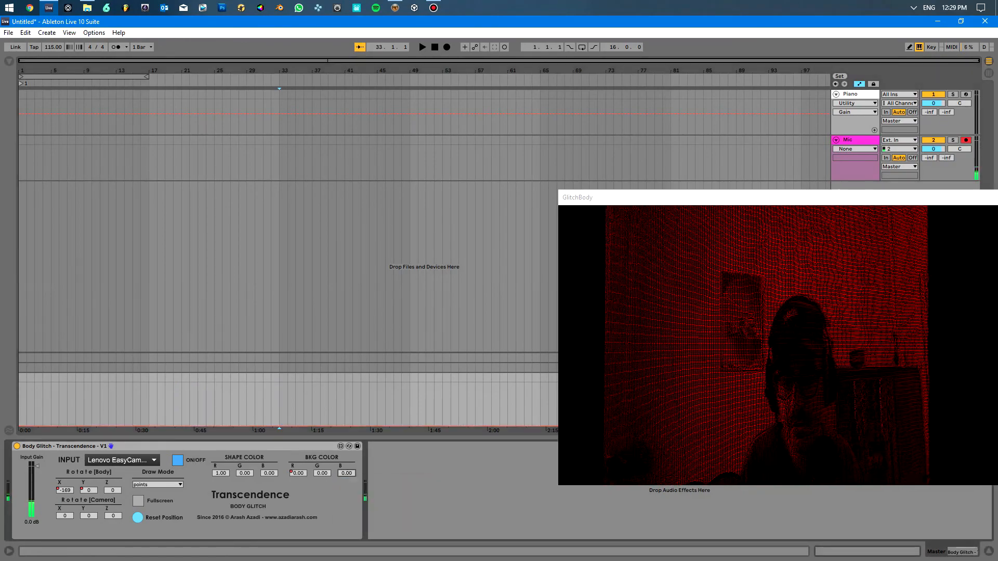
click(149, 426)
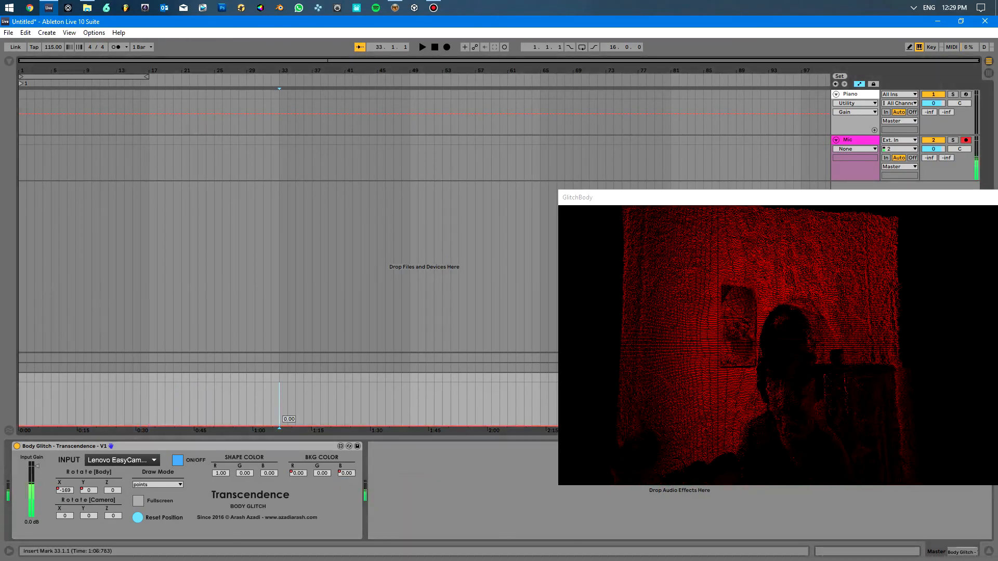
key(b)
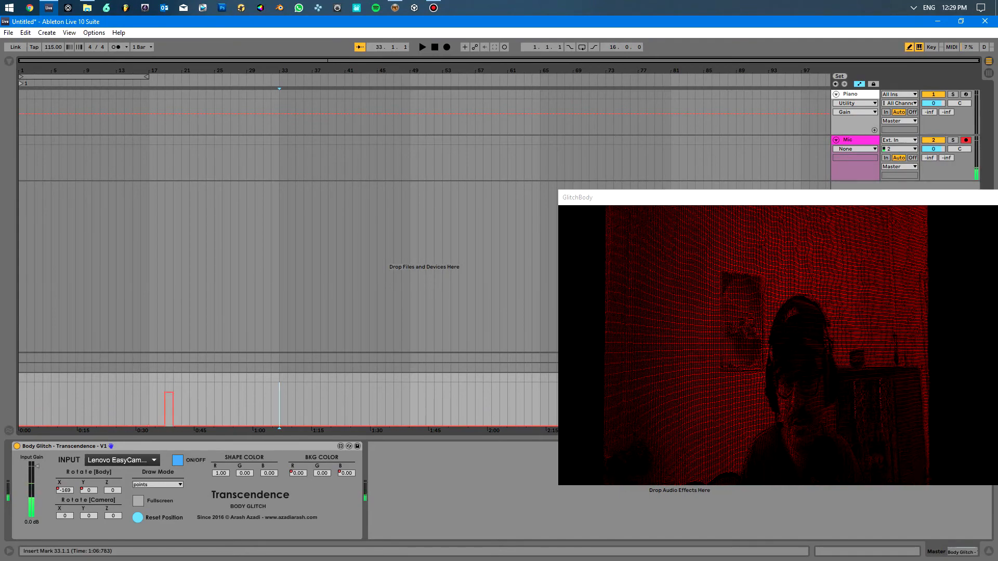
click(258, 399)
- Set the loop to bars 18 to 34, undo the stray Piano gain automation, leave Draw Mode and add a locator at bar 18
drag(88, 76, 227, 77)
click(152, 102)
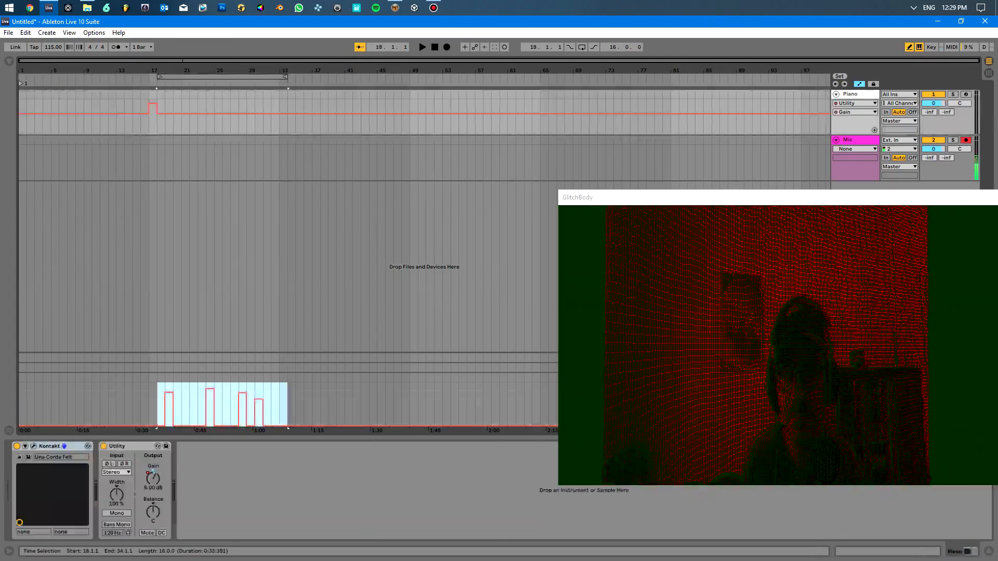
key(ctrl+z)
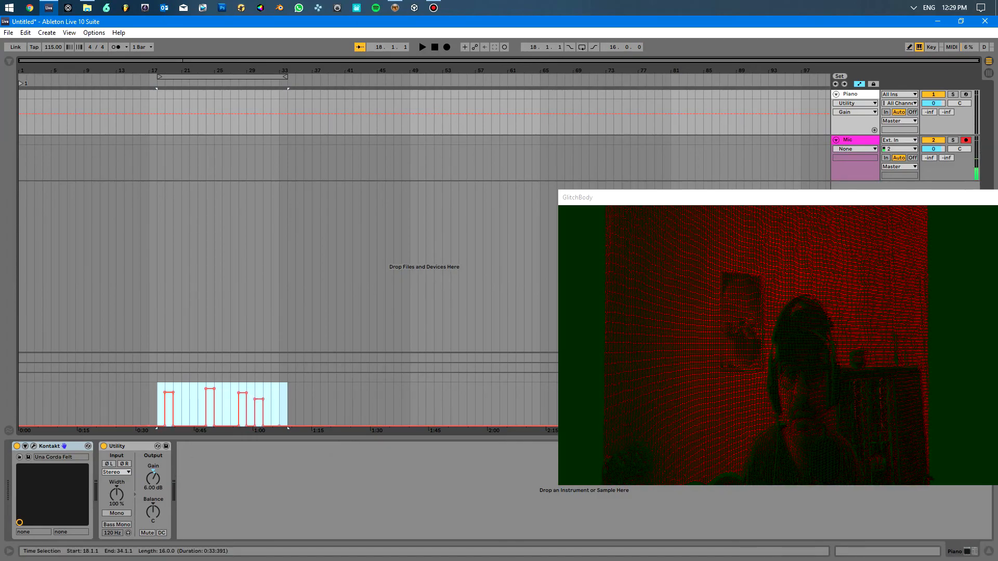
key(b)
click(157, 104)
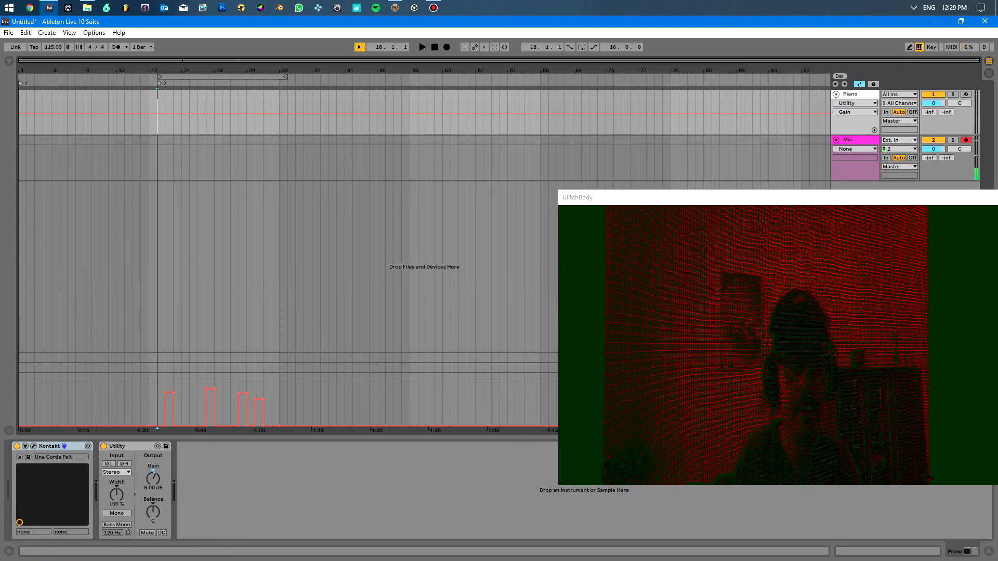
- Jump back and forth between the locators at bars 1 and 18 to compare the visuals, ending at bar 18
key(Home)
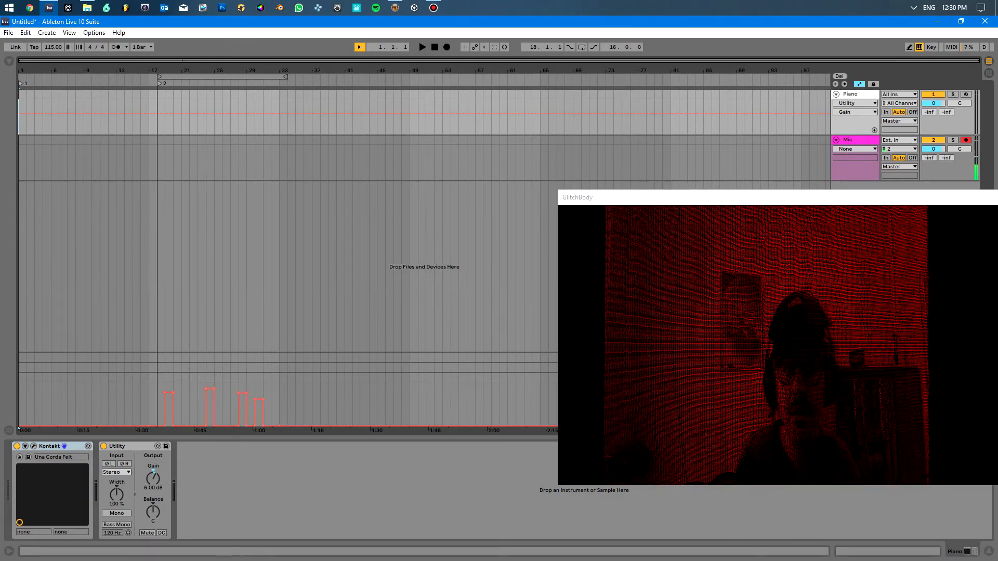
key(ctrl+Right)
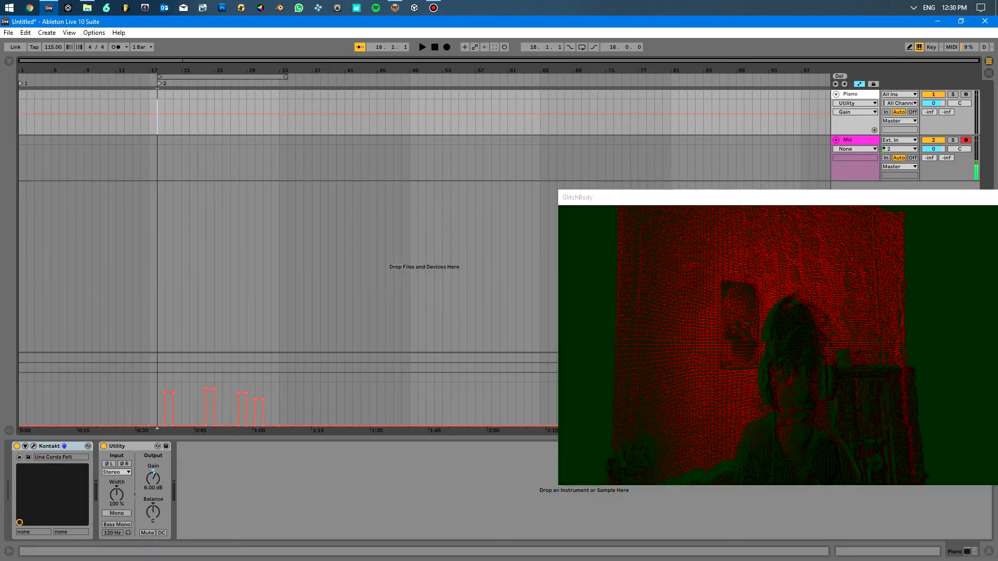
key(ctrl+Left)
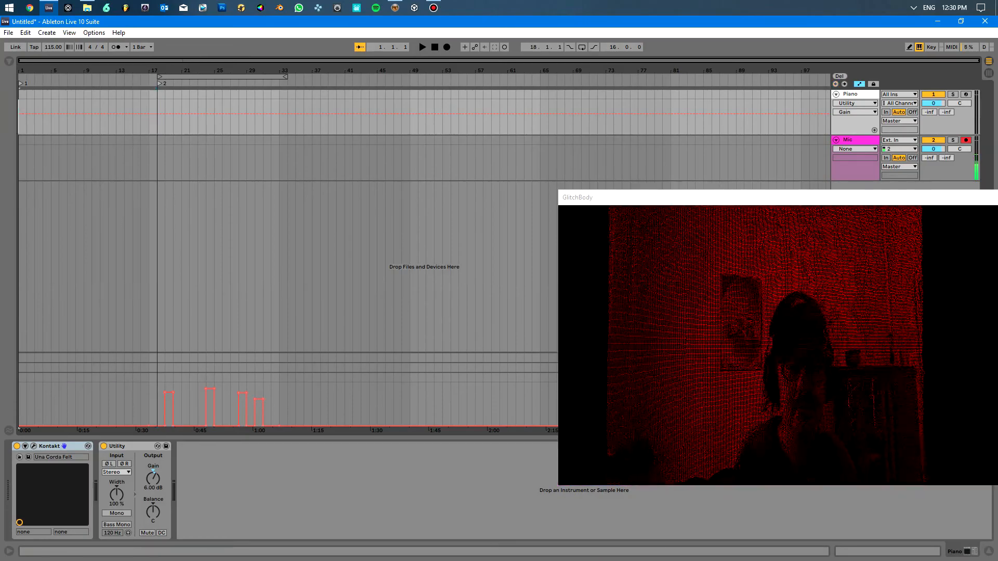
key(ctrl+Right)
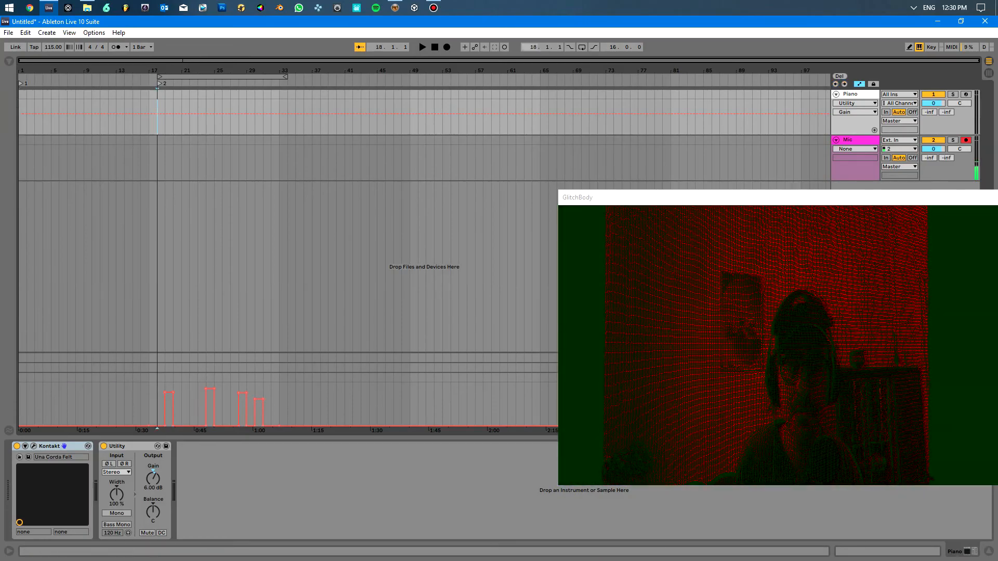
- Turn on looping and play from bar 18, move the GlitchBody window over the arrangement, select the Master track and stop playback
key(ctrl+l)
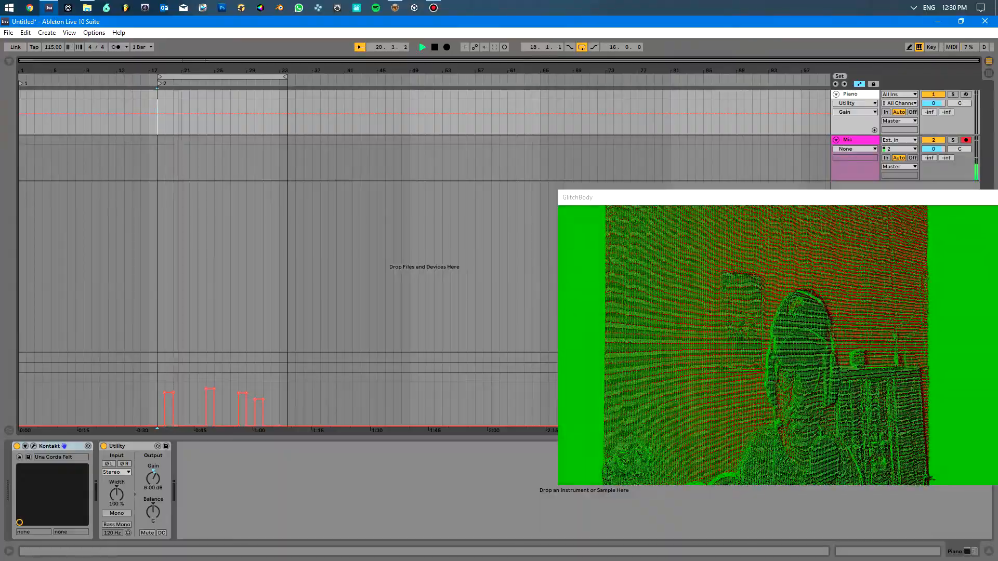
drag(883, 197, 529, 94)
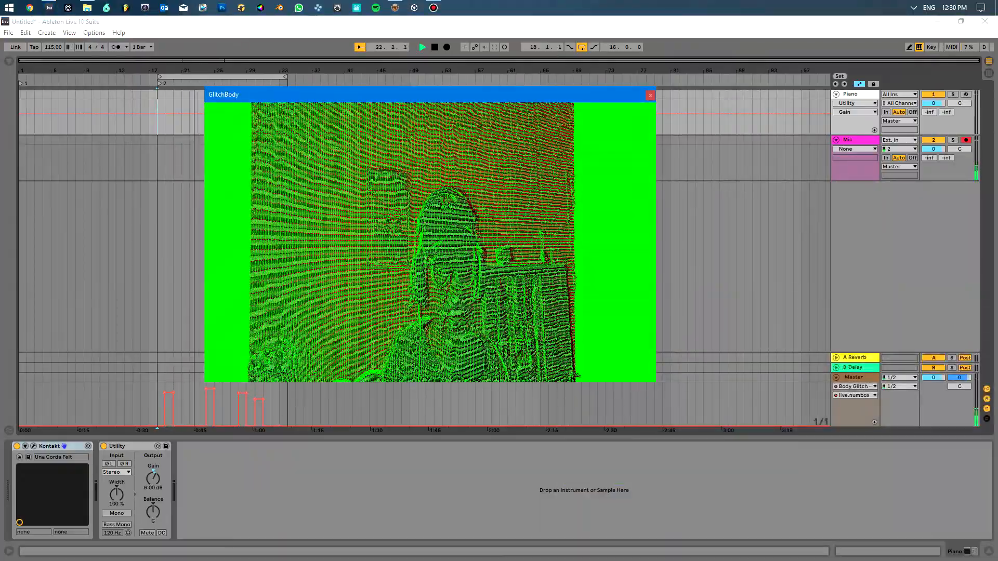
click(854, 377)
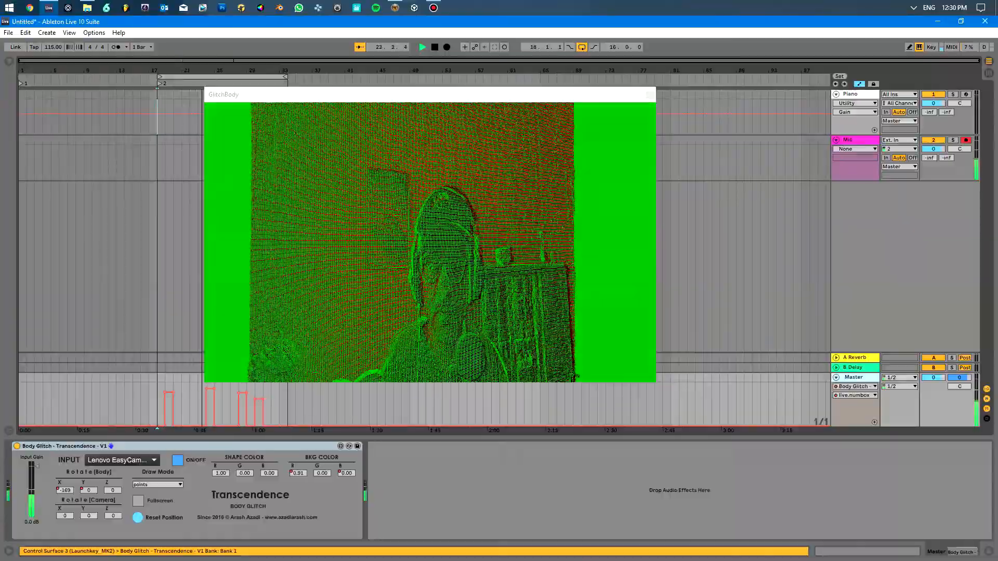
key(space)
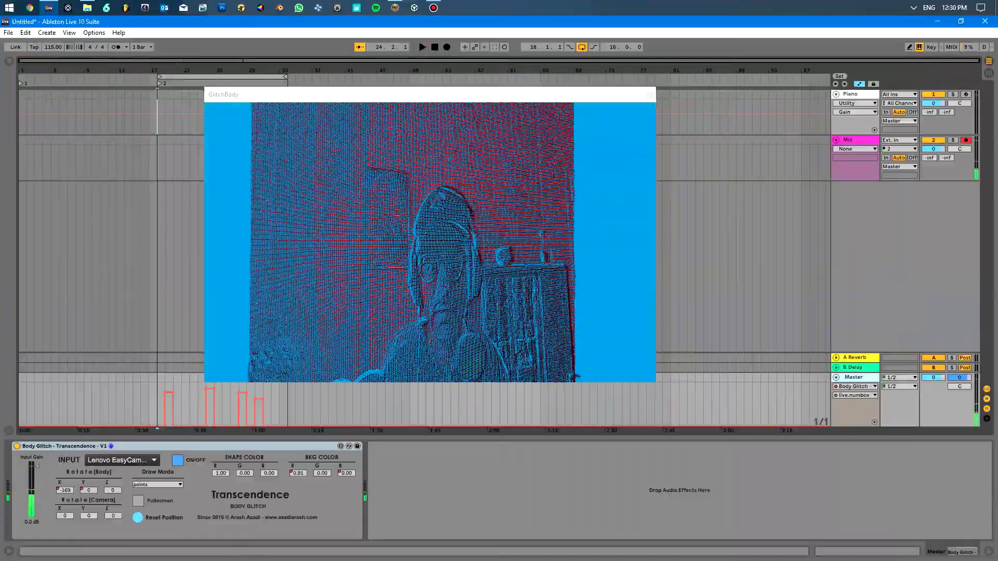
- Draw stepped body Y rotation automation between bars 18 and 32, play and stop it, and place the insert marker at bar 36
click(89, 490)
right_click(84, 492)
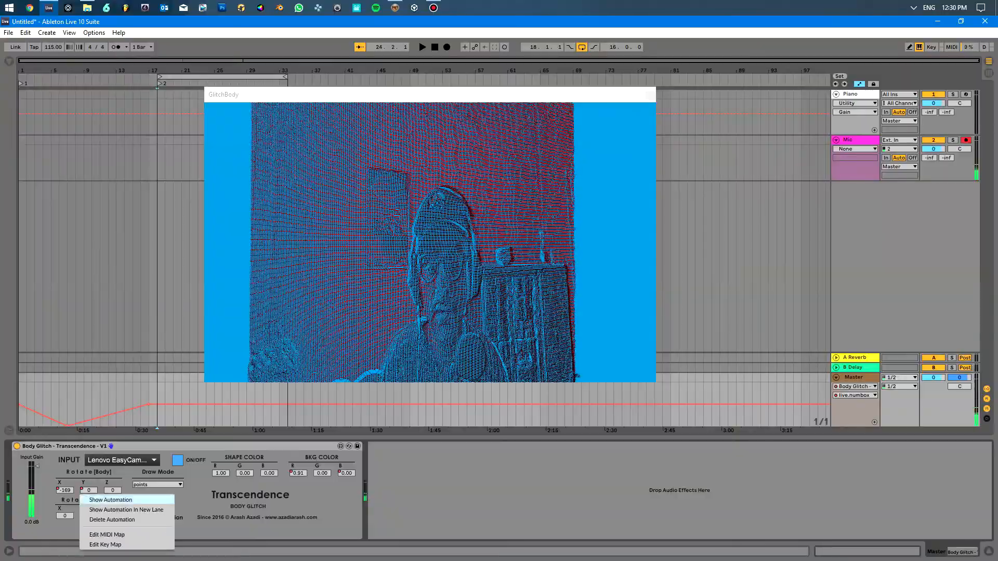
click(106, 499)
drag(336, 95, 736, 95)
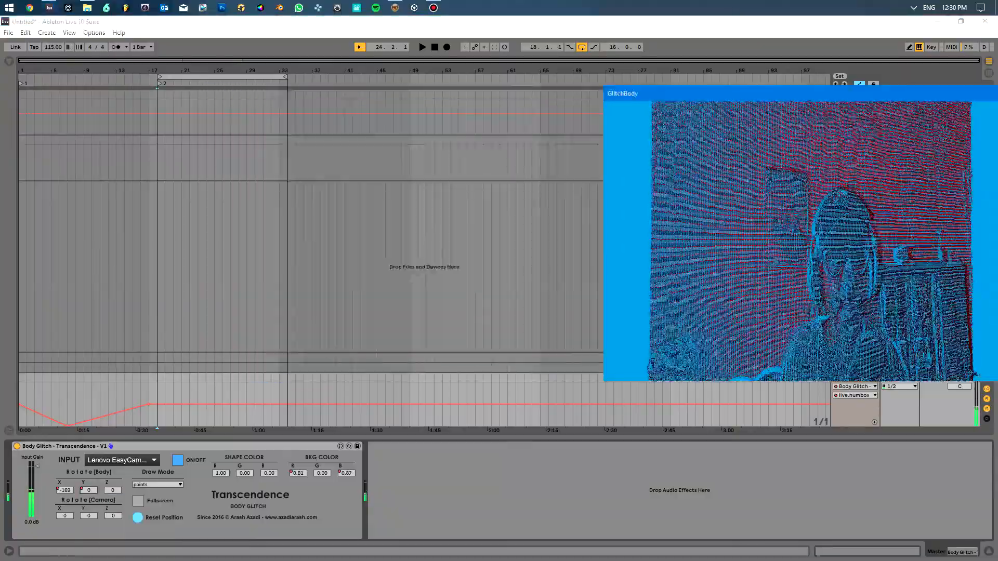
click(909, 47)
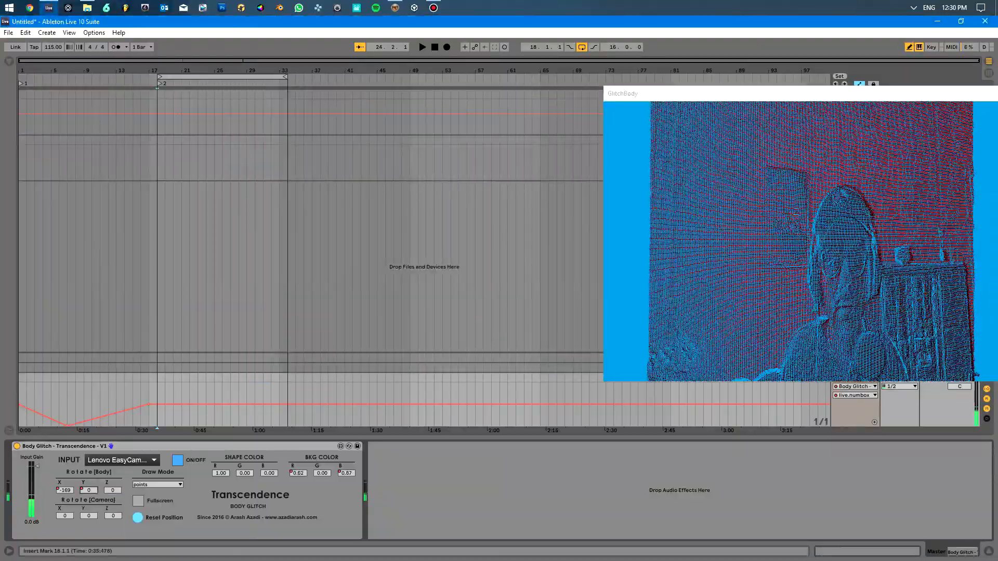
click(160, 394)
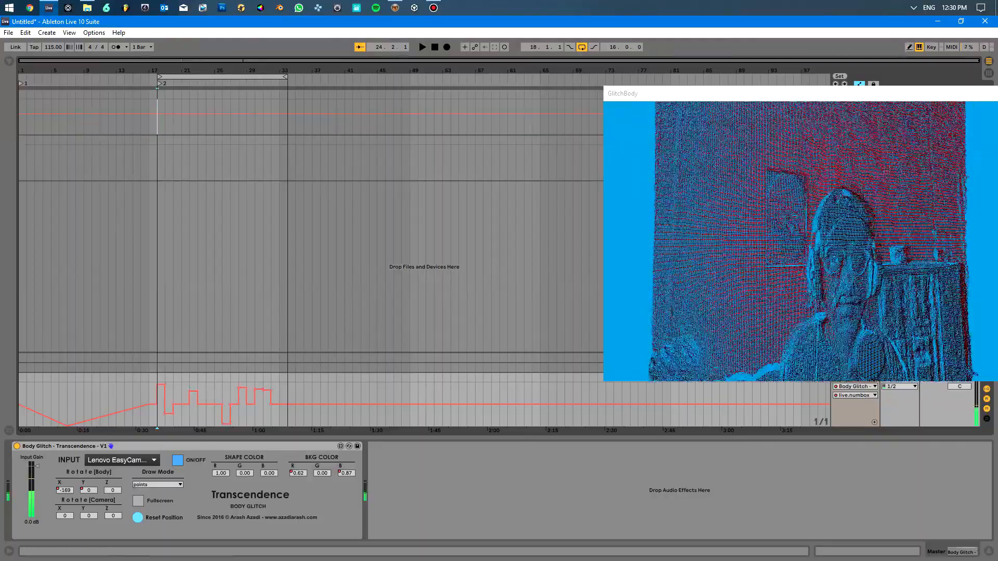
key(space)
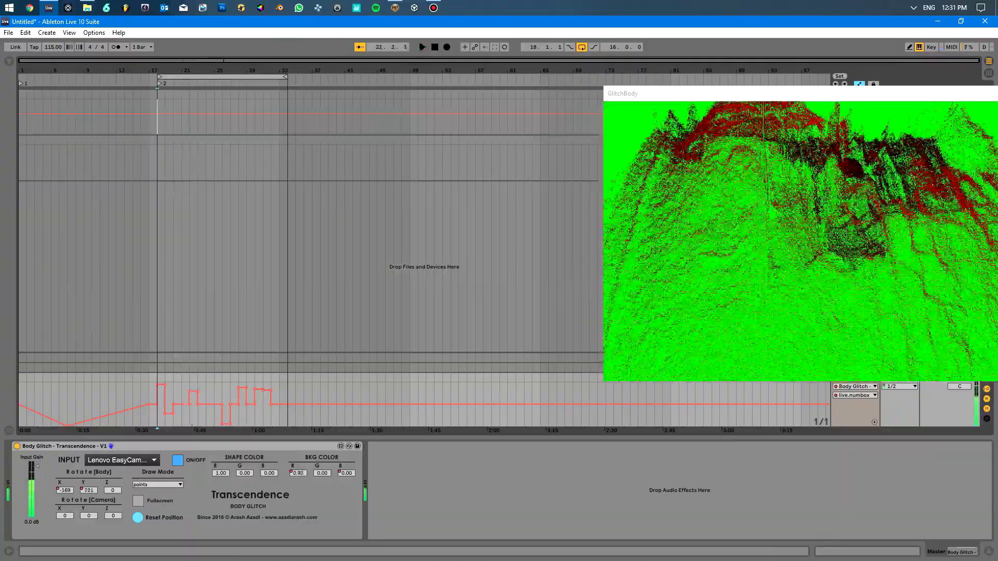
key(space)
click(304, 408)
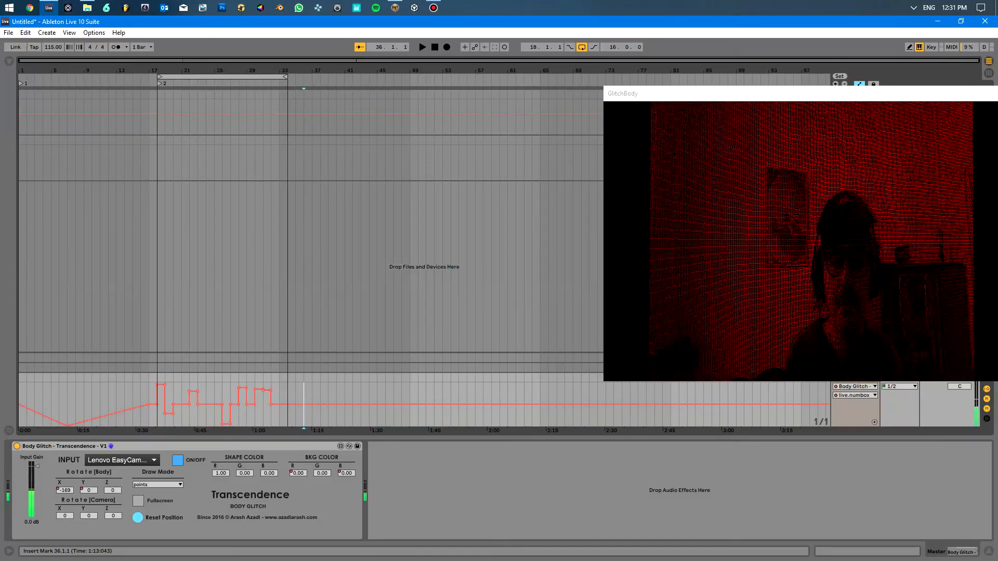
- Launch SplitCam, move its window clear of the GlitchBody output and open its video source settings
key(ctrl)
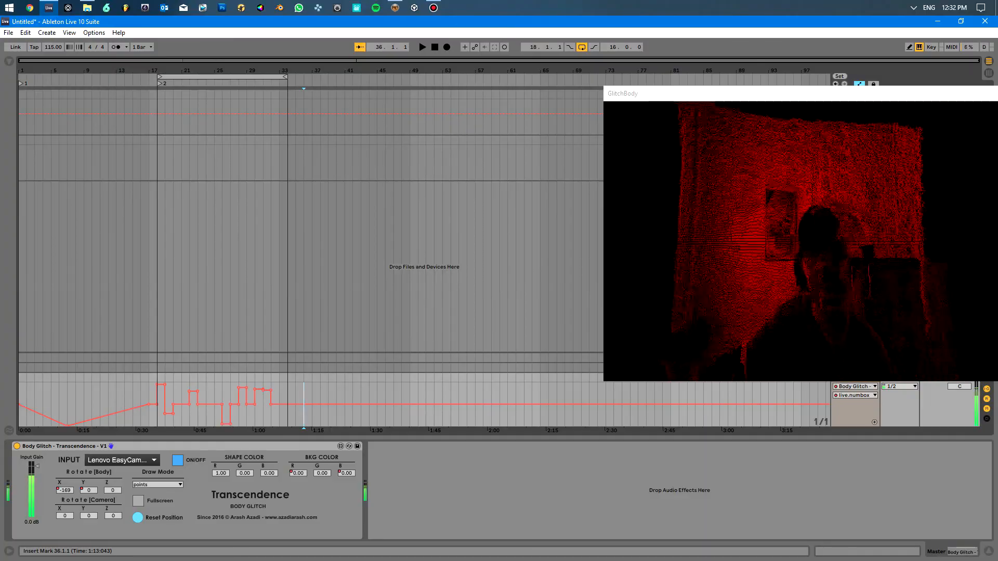
key(super)
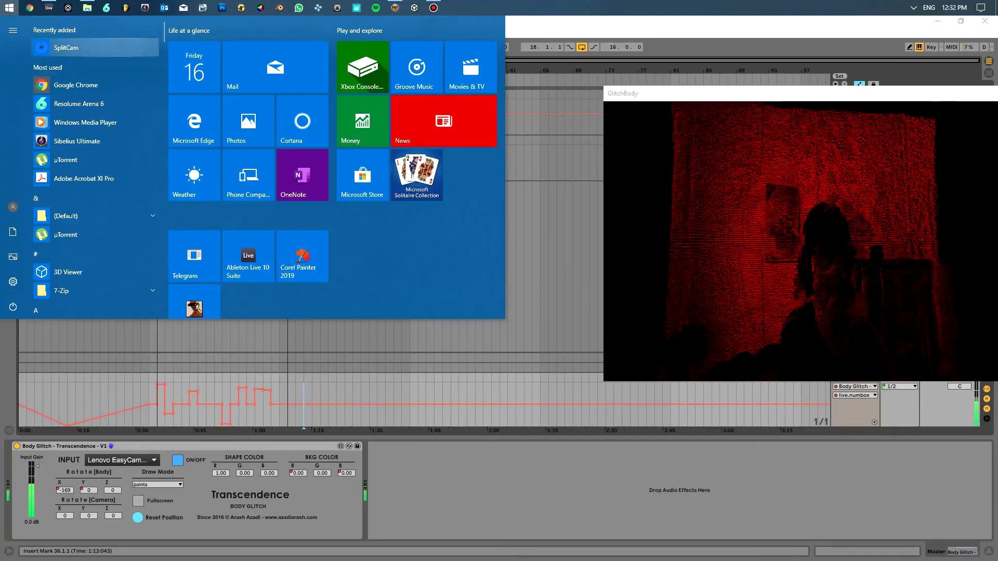
click(96, 48)
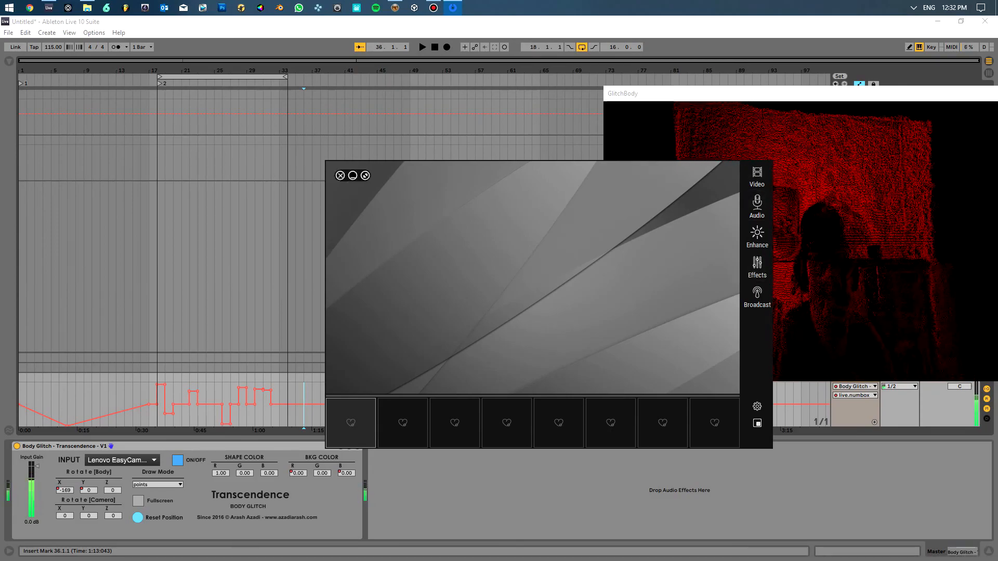
drag(624, 208, 395, 184)
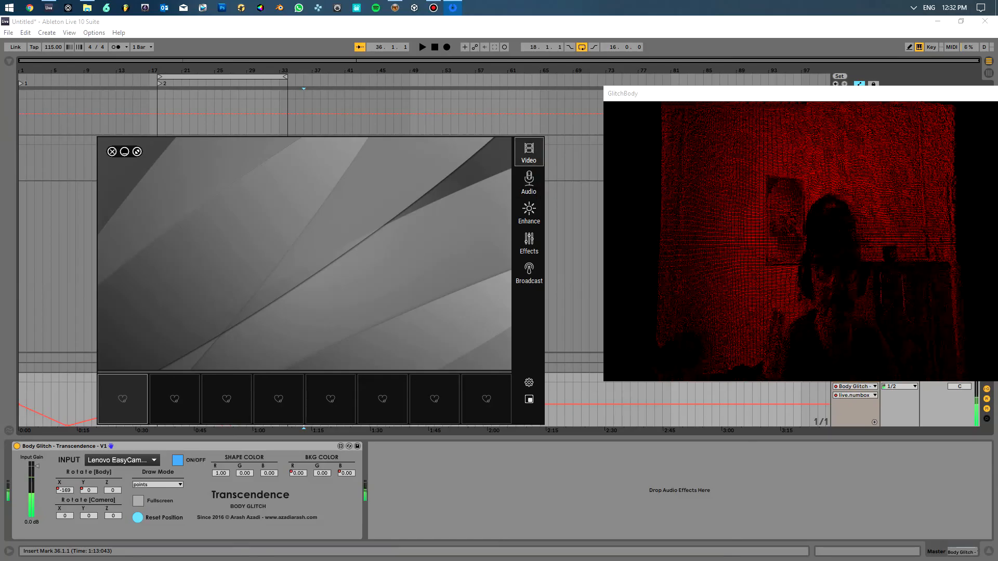
click(528, 152)
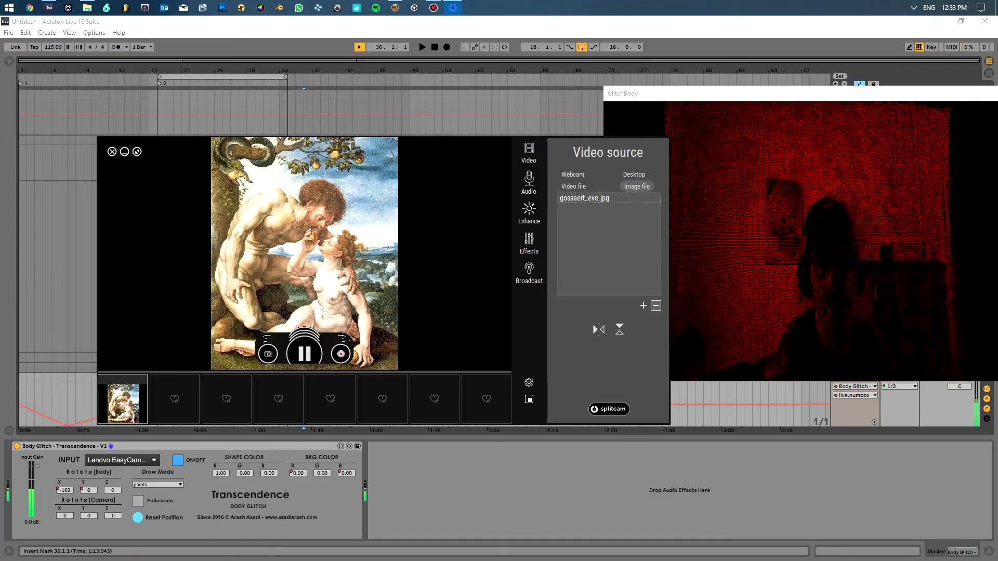
- Try to replace gossaert_eve.jpg with Armenian-Eternity.png as the image source
click(655, 305)
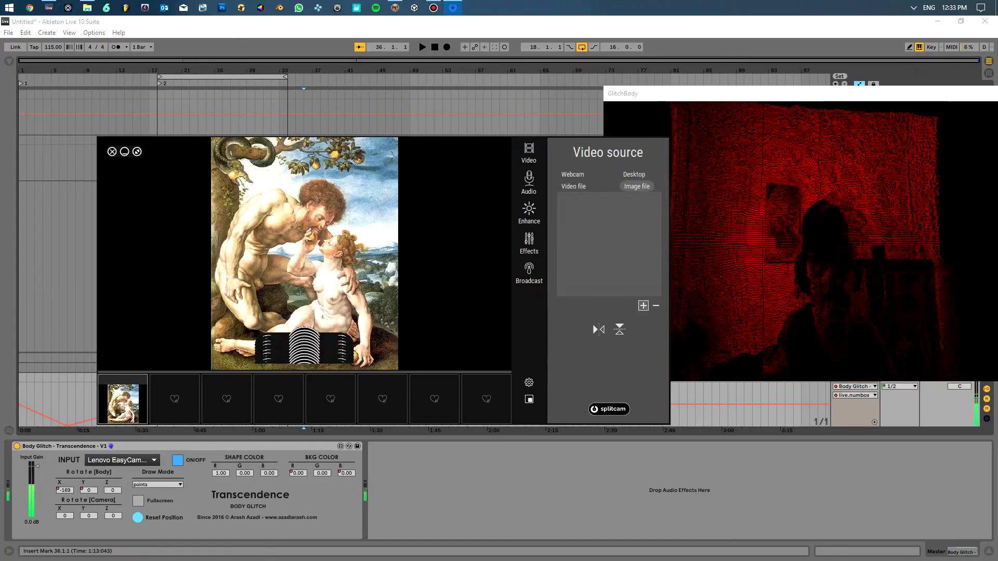
click(642, 305)
scroll(429, 282, down, 3)
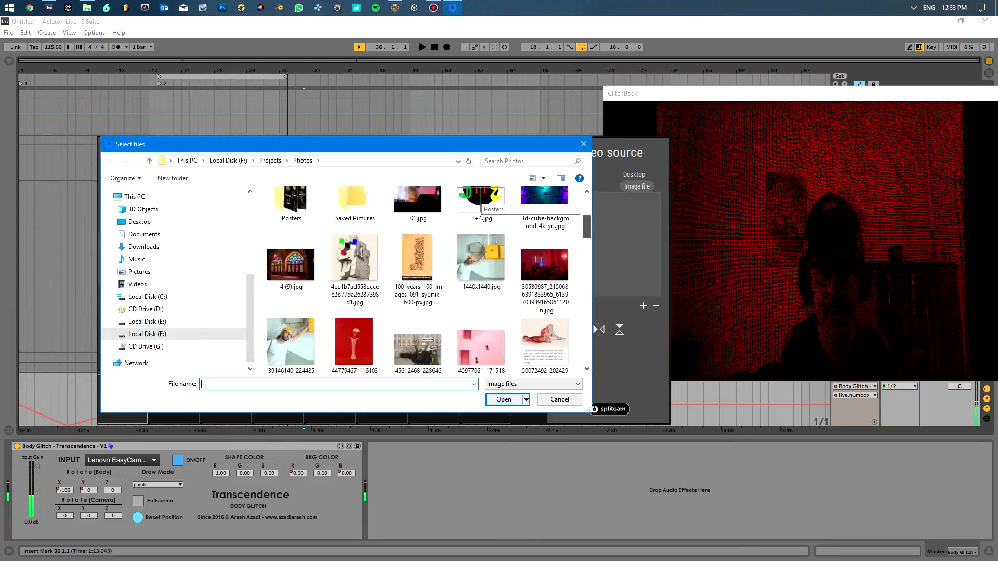
scroll(480, 203, down, 5)
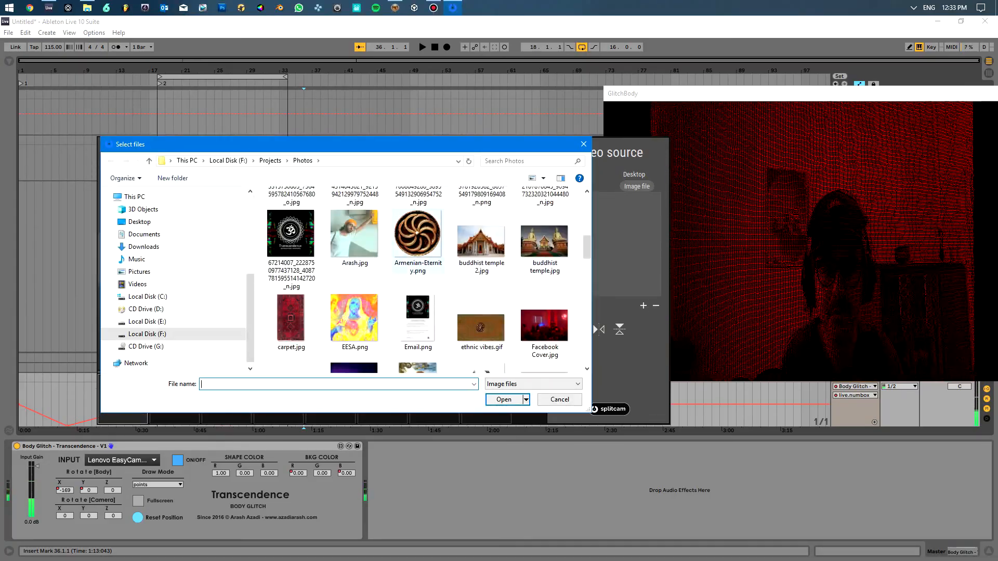
click(417, 241)
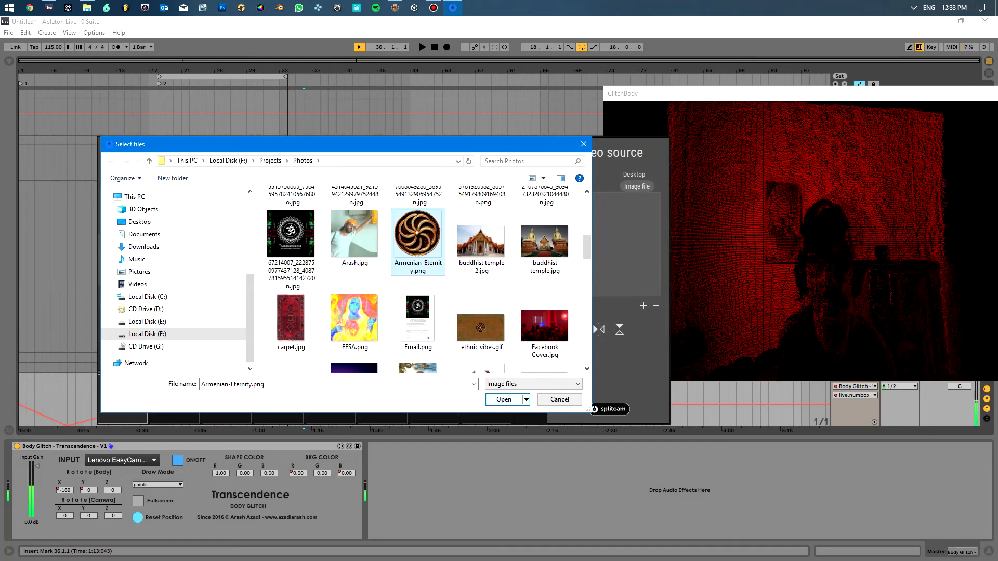
click(504, 399)
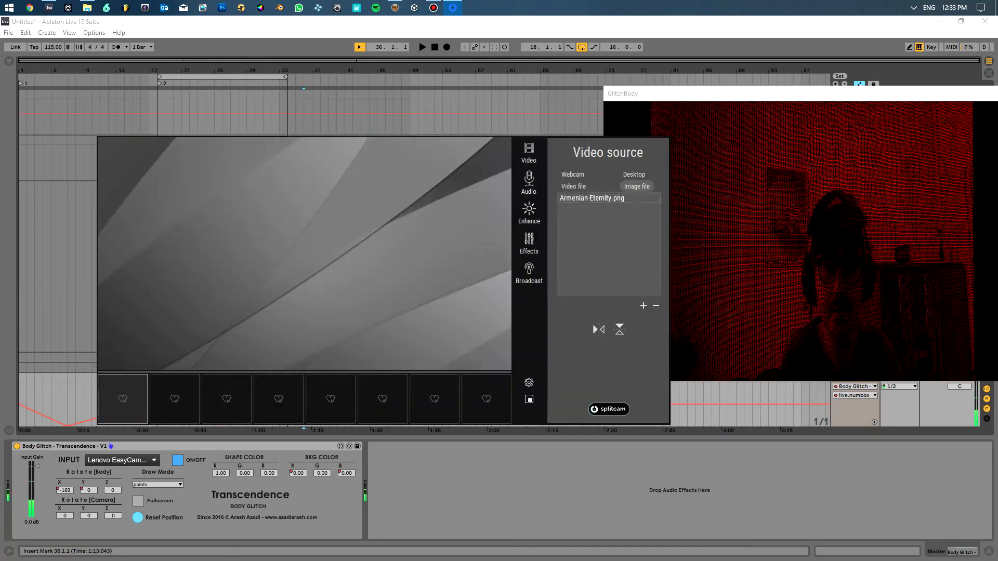
click(545, 330)
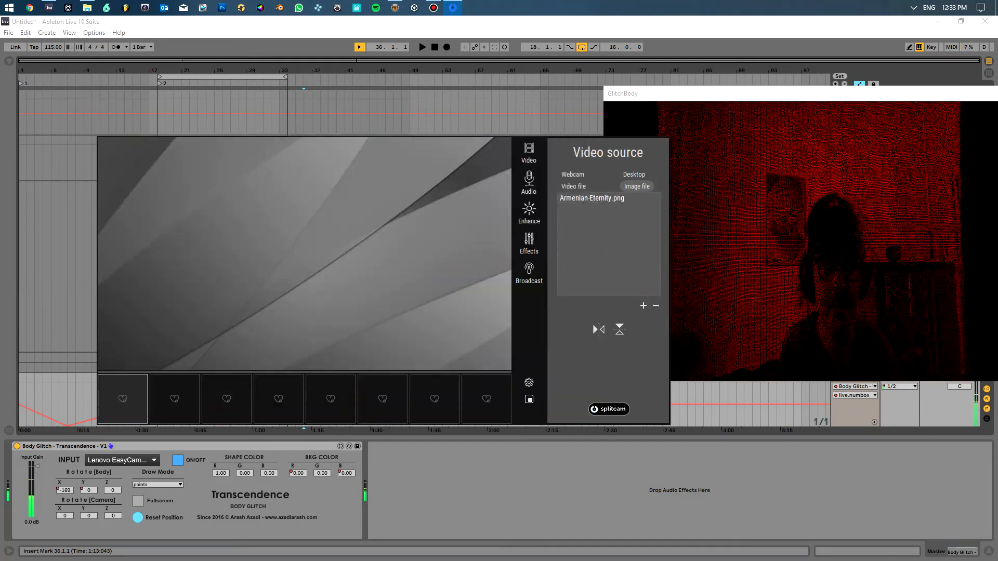
- Remove Armenian-Eternity.png from the image sources and add gossaert_eve.jpg from the Photos folder
click(655, 306)
click(643, 306)
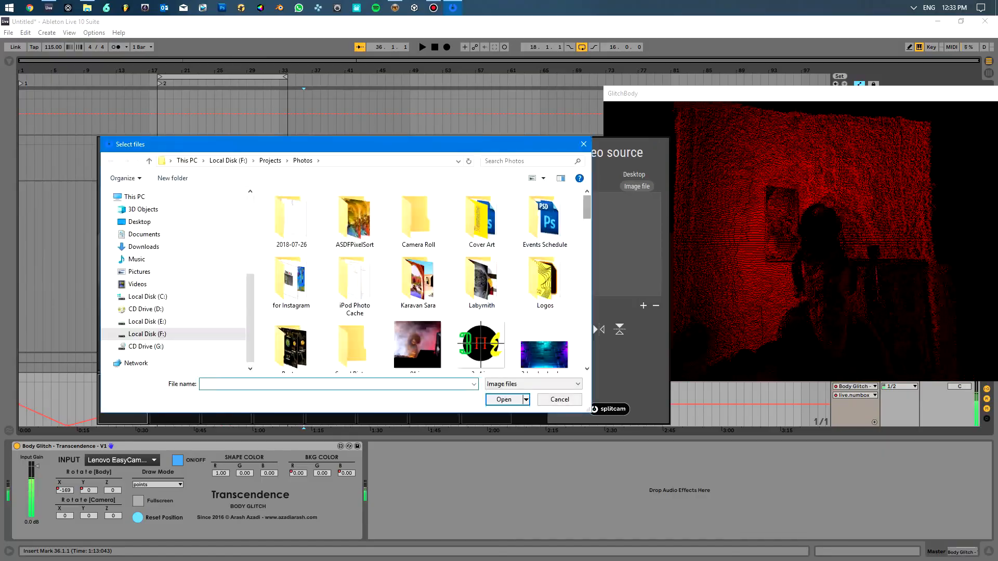
scroll(426, 280, down, 3)
scroll(481, 200, up, 5)
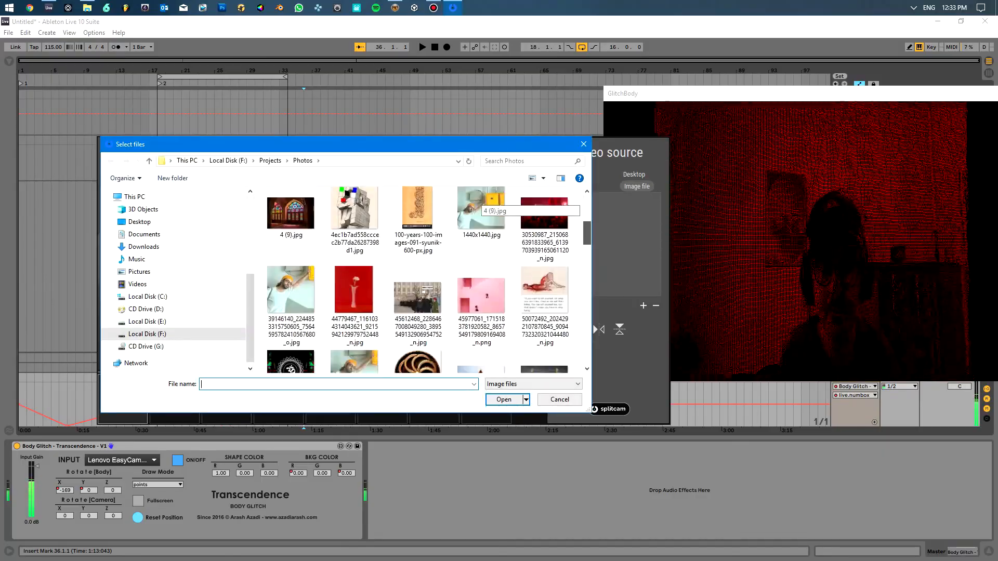
scroll(481, 200, down, 1)
scroll(480, 200, down, 3)
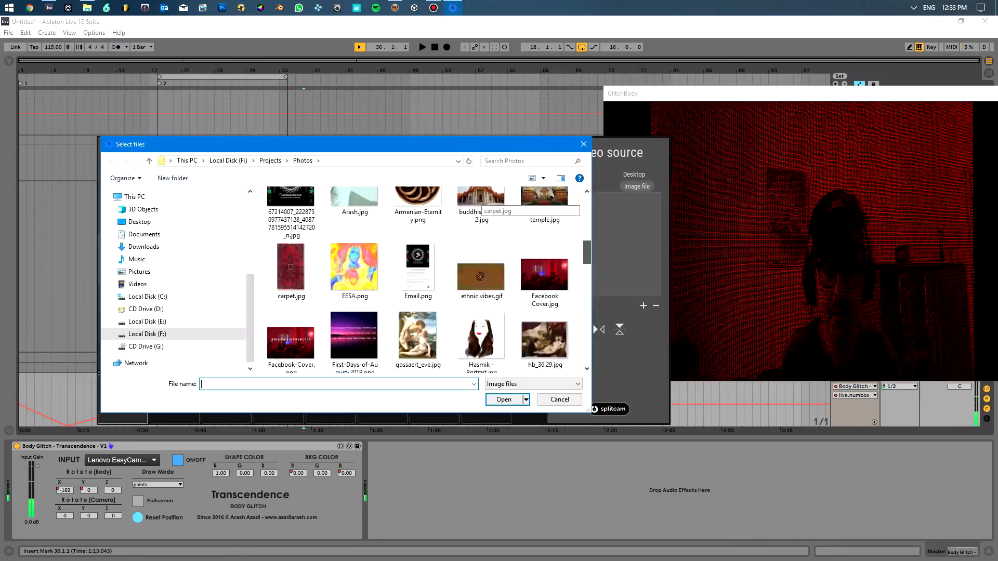
scroll(481, 201, up, 2)
scroll(481, 200, up, 2)
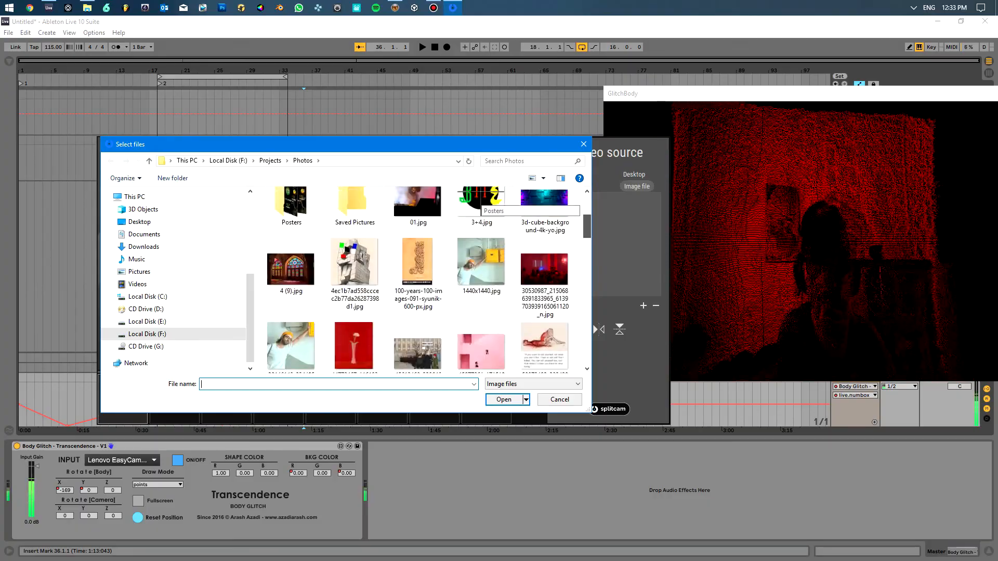
scroll(481, 200, down, 3)
scroll(481, 200, down, 3)
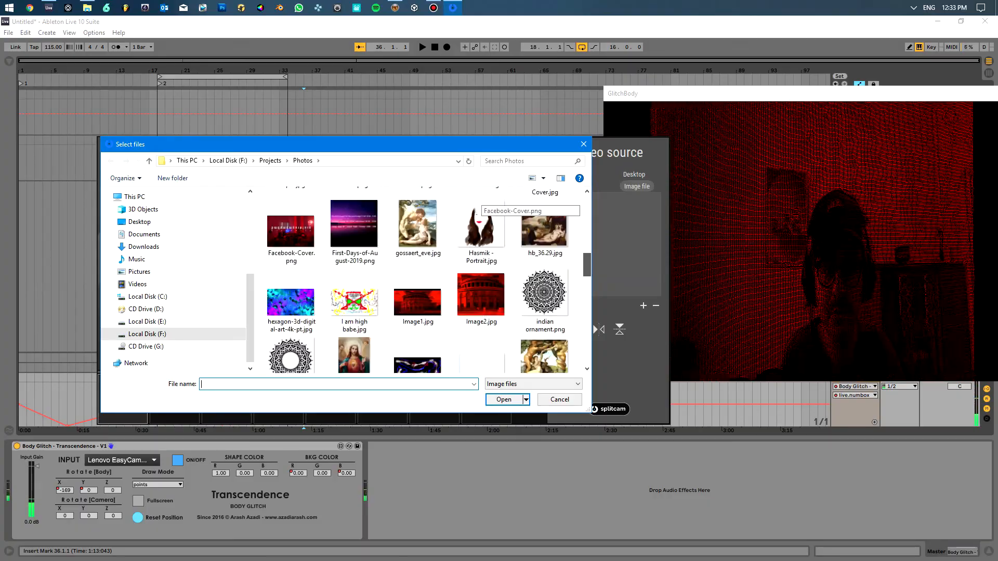
click(418, 226)
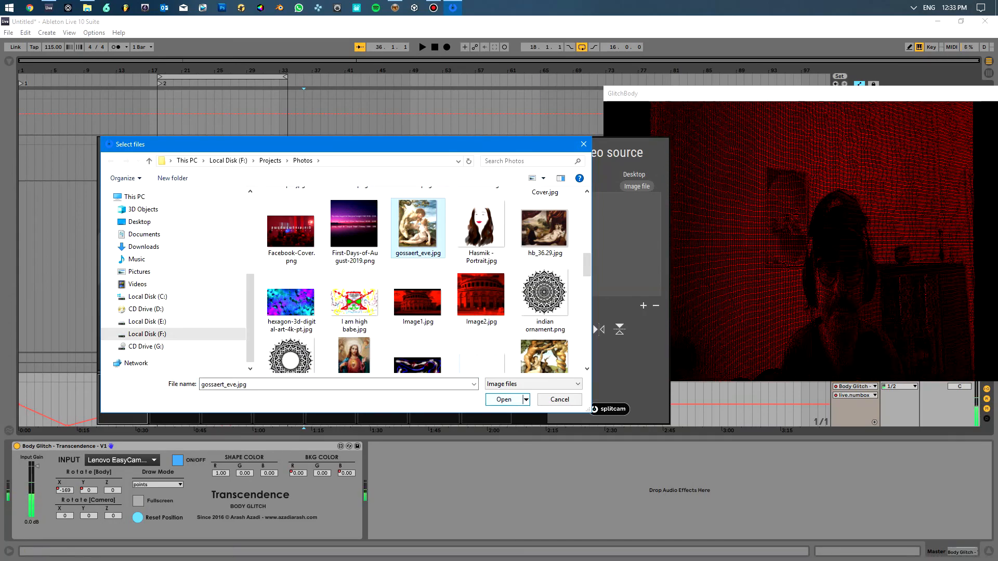
key(Return)
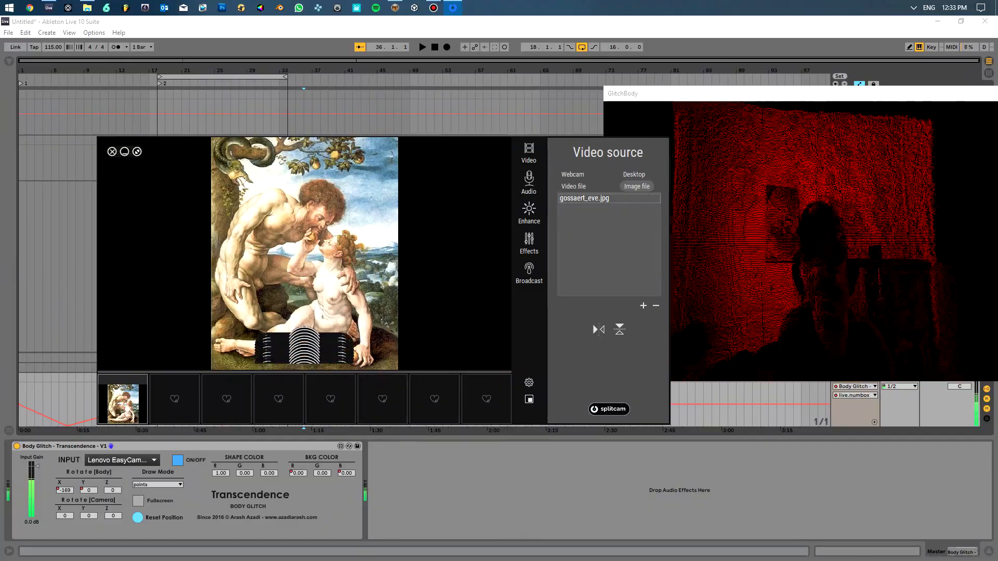
- Return to Ableton Live, set Body Glitch's input to SplitCam Video Driver and its green and blue shape colors to 1.00
click(125, 151)
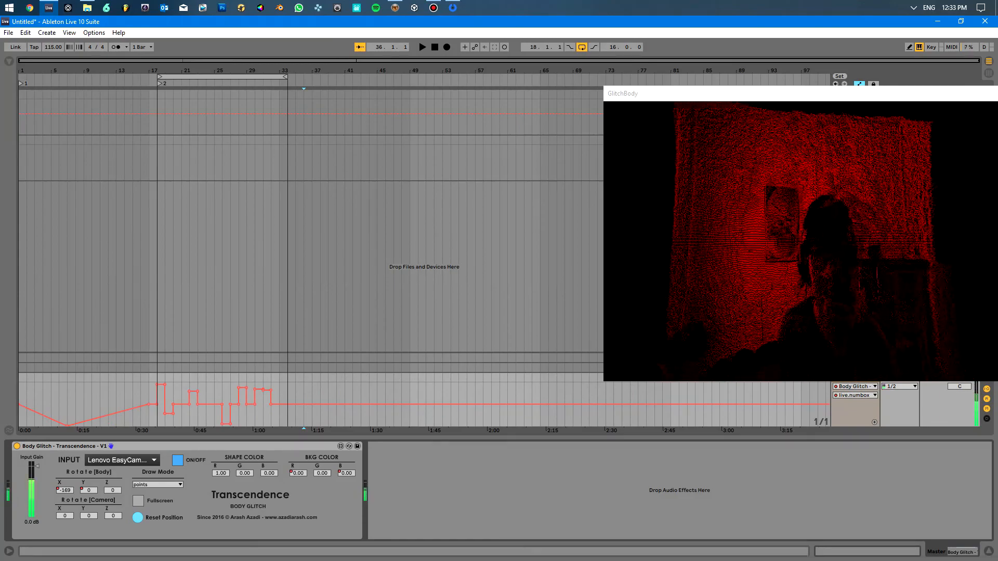
click(123, 460)
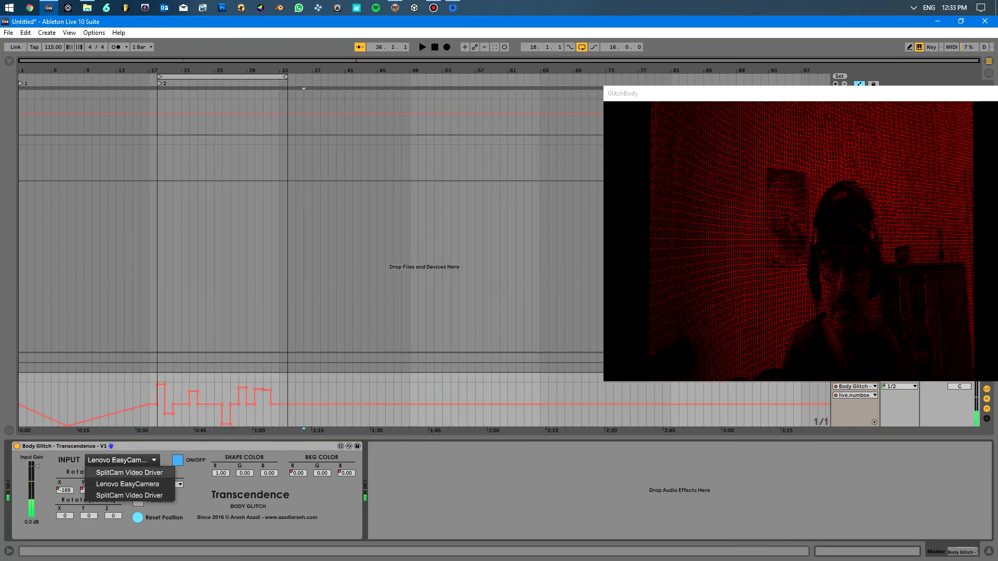
click(130, 473)
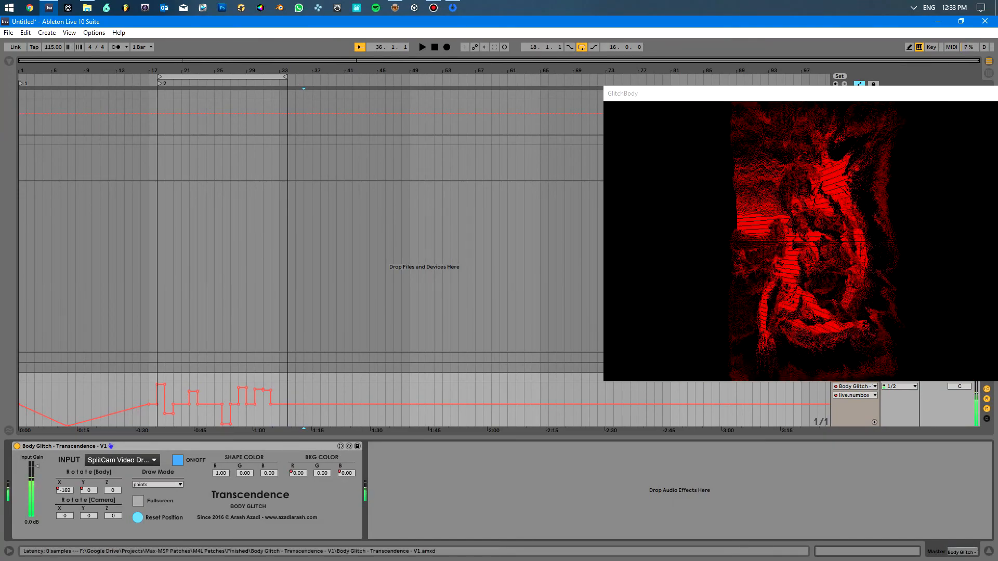
drag(244, 473, 269, 447)
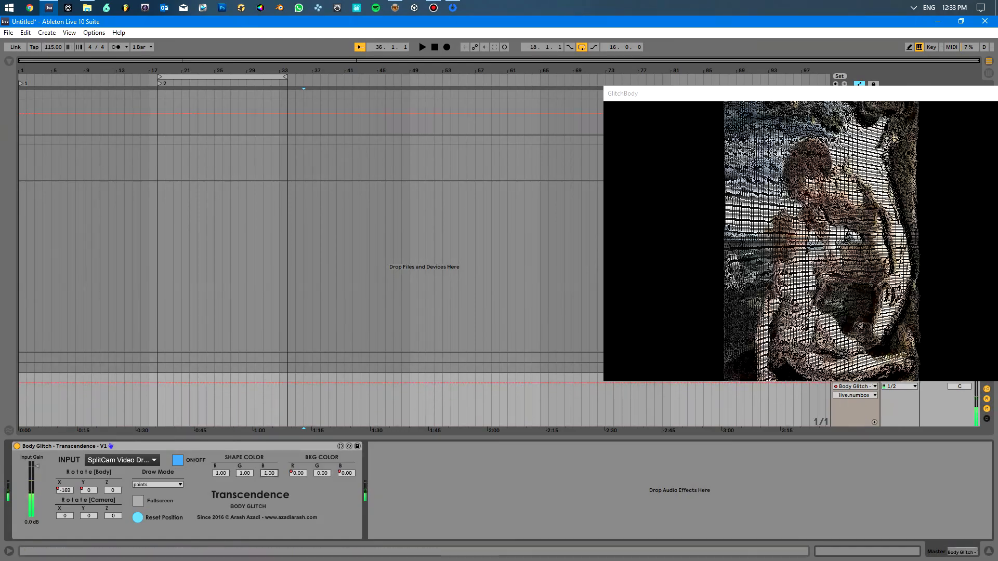
- Set Body Glitch's Draw Mode to tri_grid, lower the Input Gain fully and raise it back to -1.2 dB
click(158, 485)
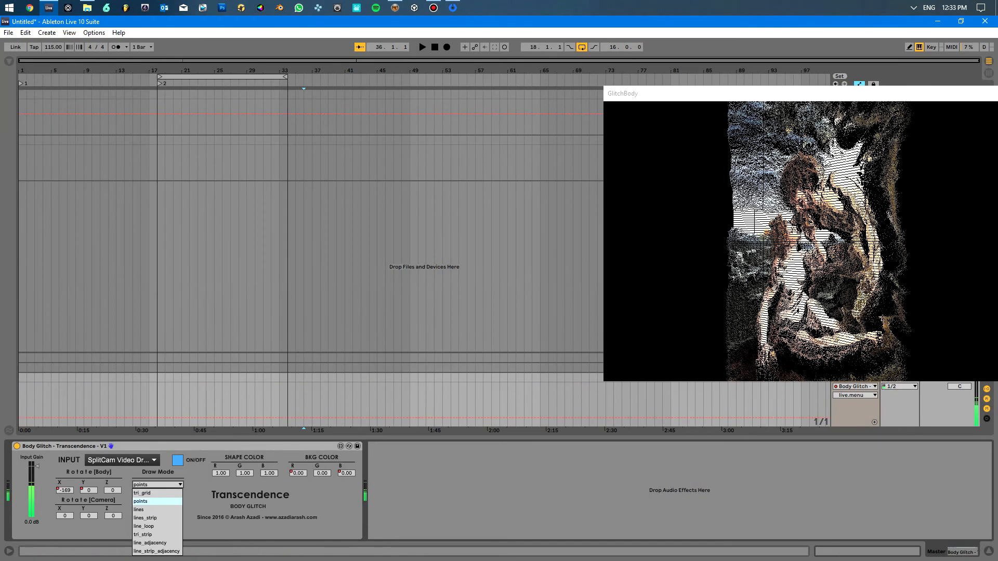
click(154, 497)
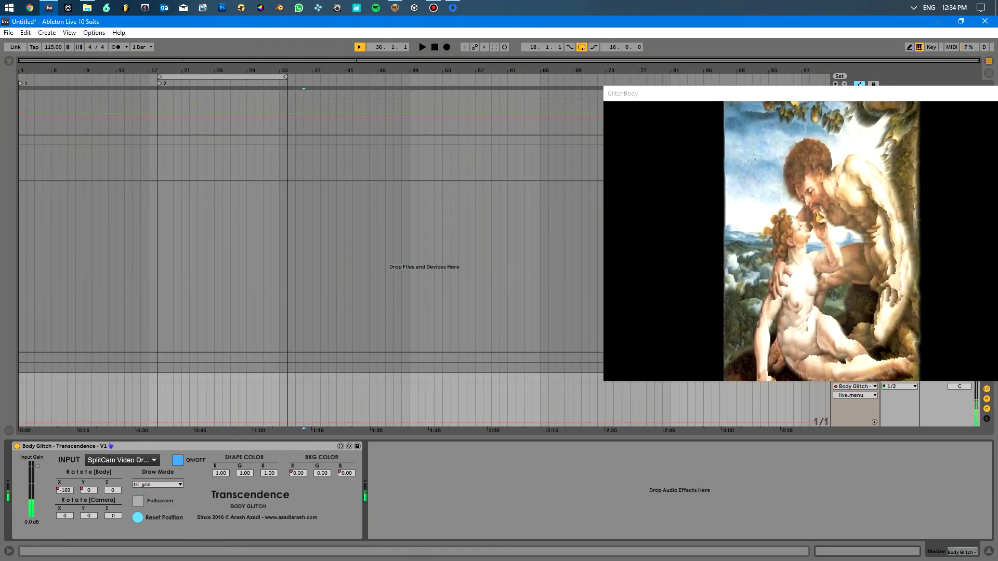
drag(37, 466, 37, 516)
drag(36, 516, 36, 467)
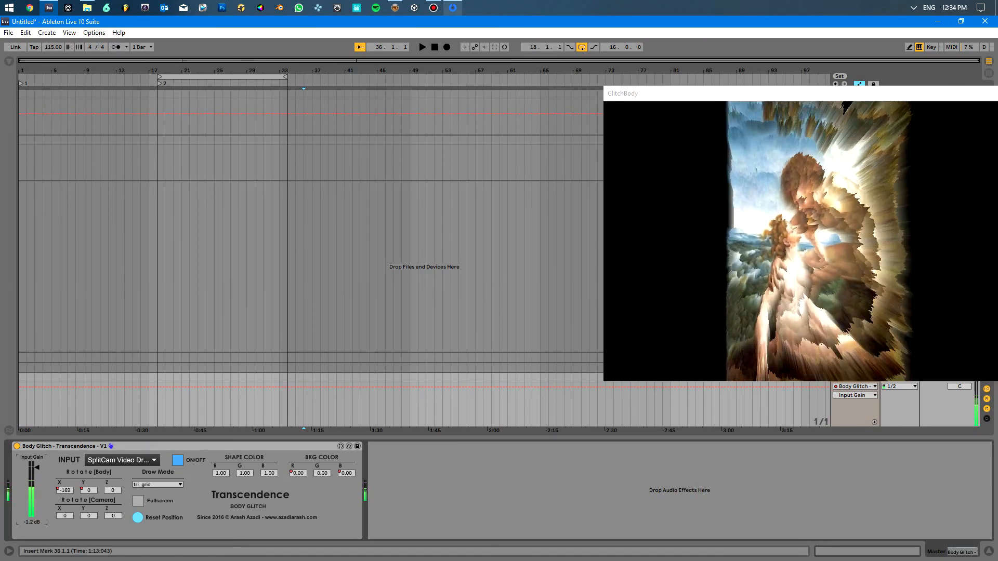
- Switch to SplitCam and add the image 4ec1b7ad558cccec2b77da26287398d1.jpg to its image sources
click(453, 8)
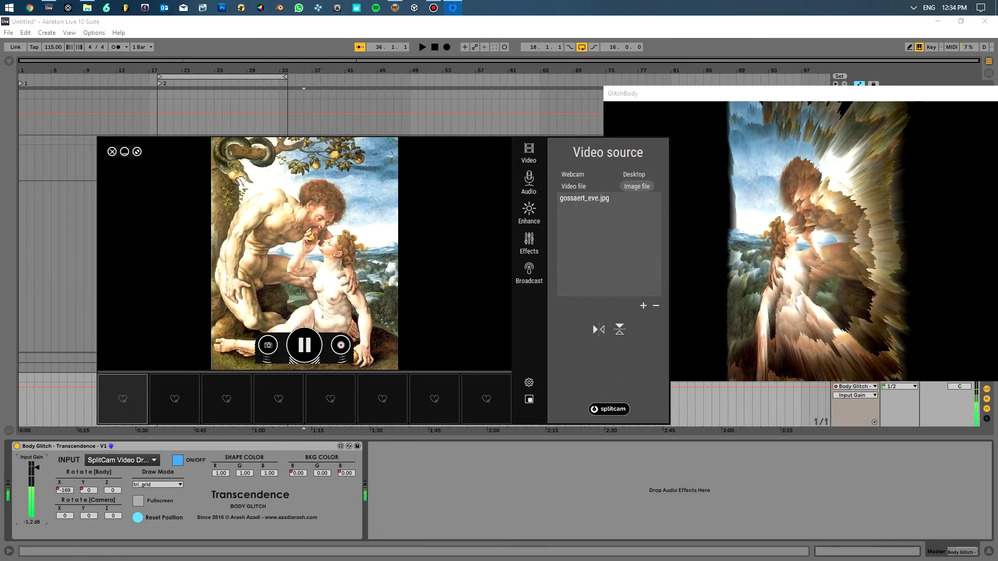
click(643, 306)
scroll(423, 280, down, 2)
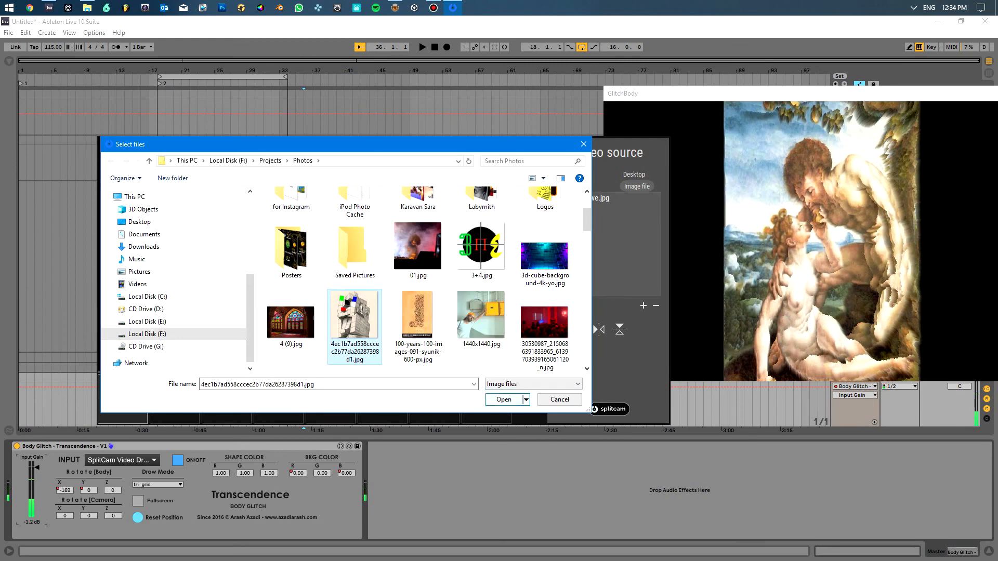
click(503, 399)
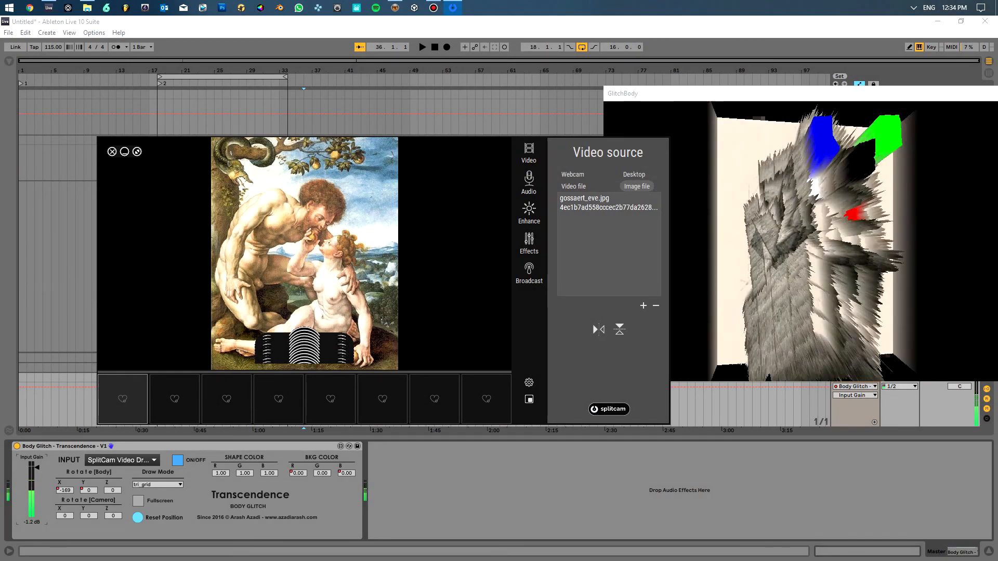
- Remove both images from the image source list and change the source type to Video file
click(656, 305)
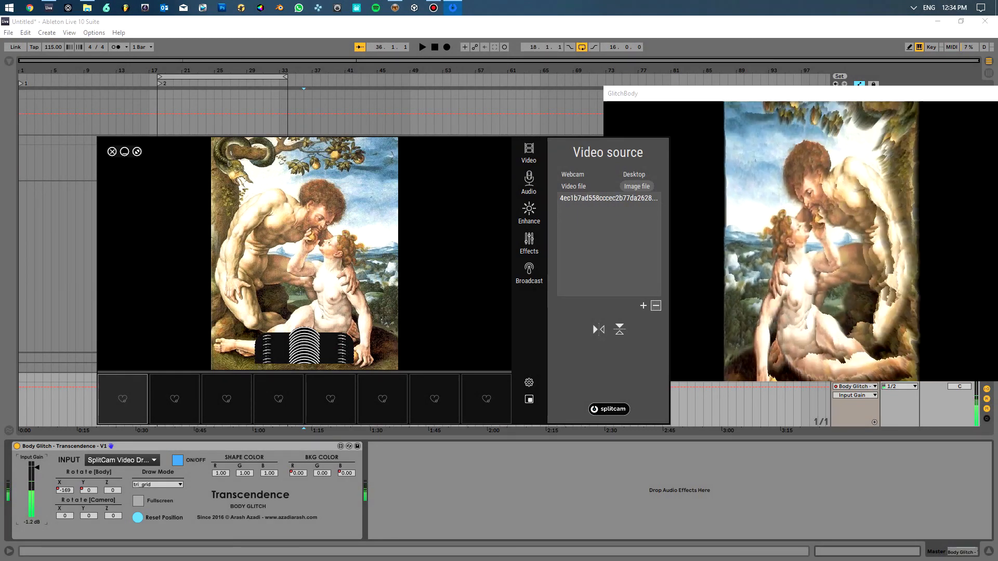
click(656, 305)
click(573, 186)
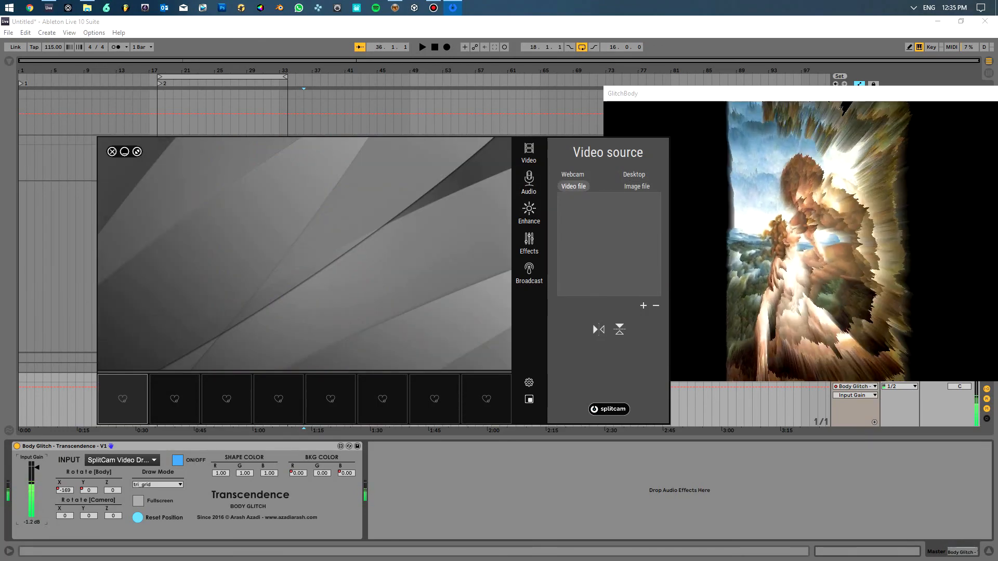
- Add Marginal Twilight - 01.mp4 as the video file source and switch back to Ableton Live
click(643, 305)
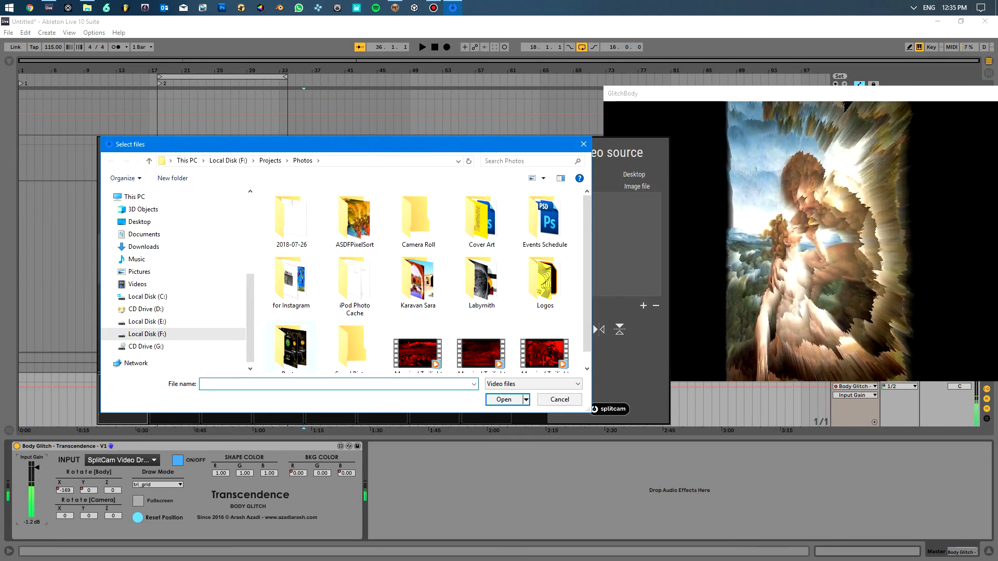
scroll(431, 280, down, 1)
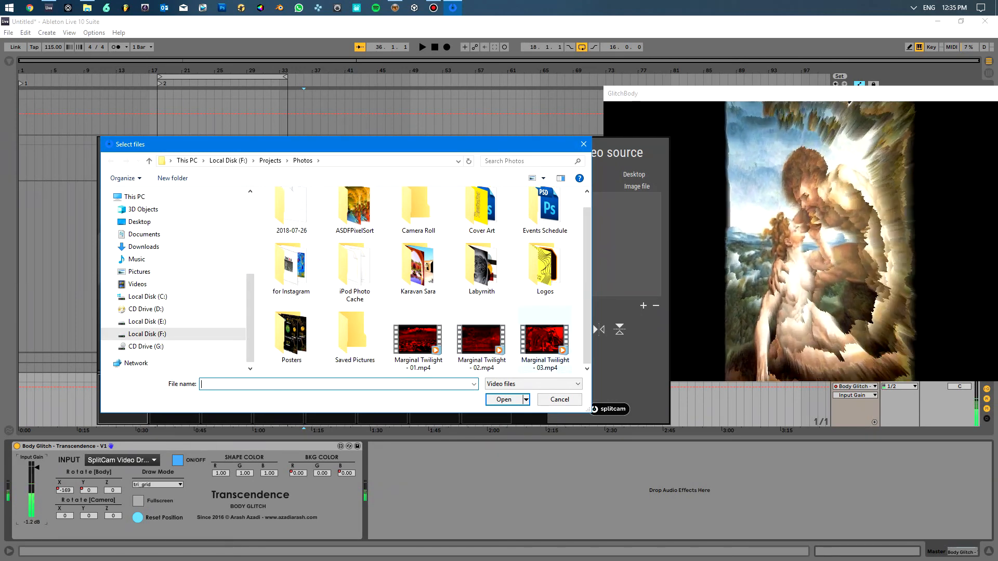
click(417, 340)
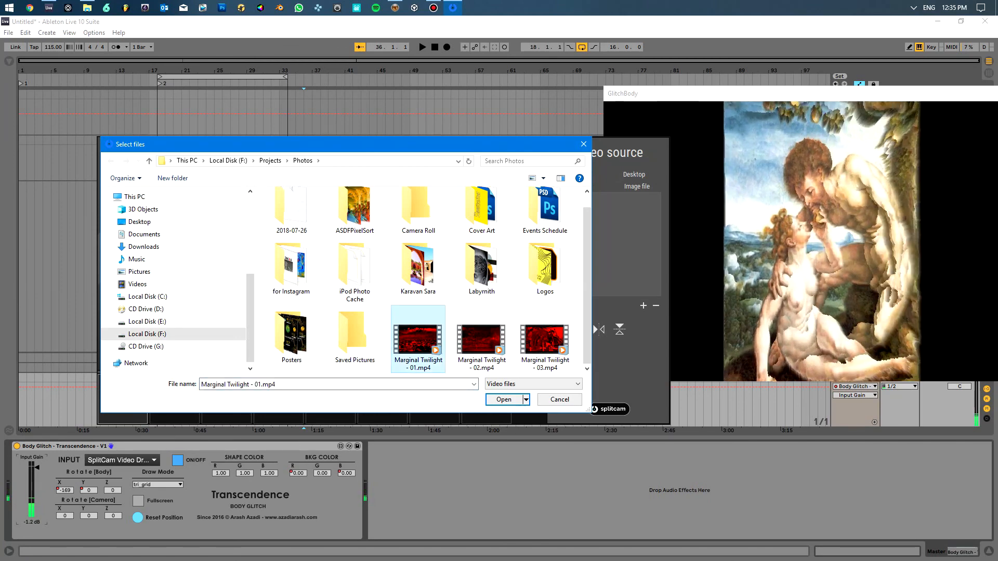
click(503, 400)
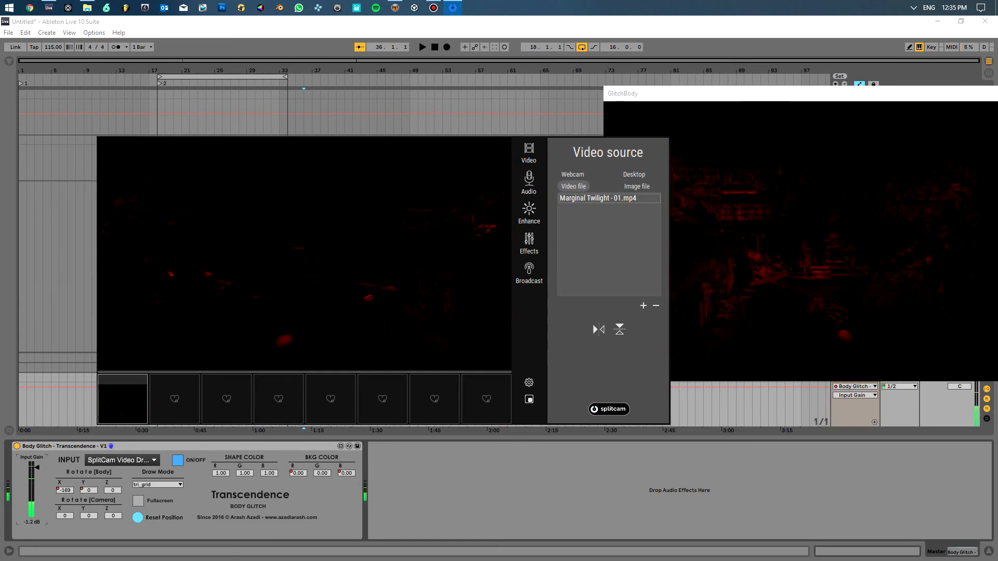
click(525, 490)
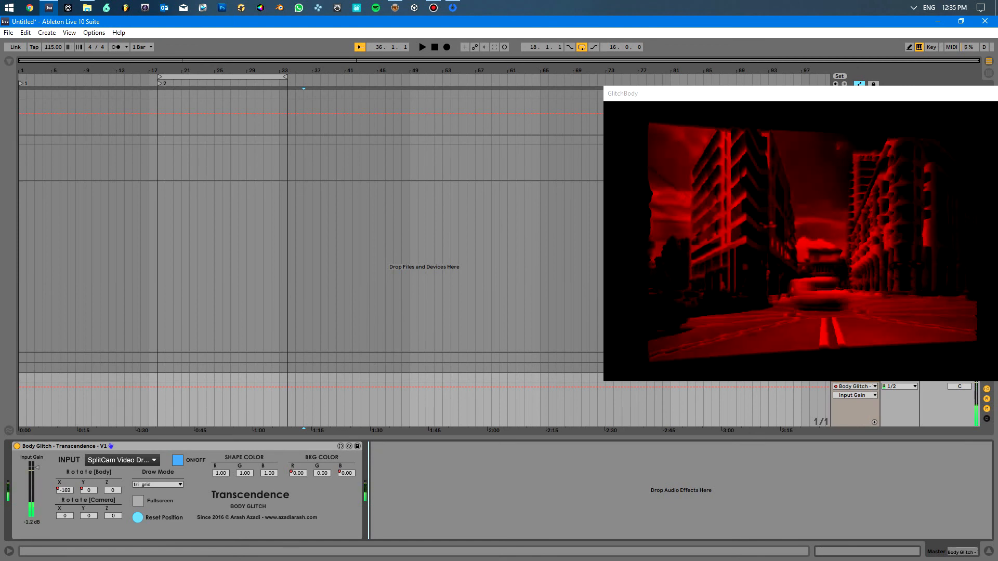
- Move the GlitchBody output window fully into view and raise the Shape Color B value to its 1.00 maximum
drag(868, 98, 783, 92)
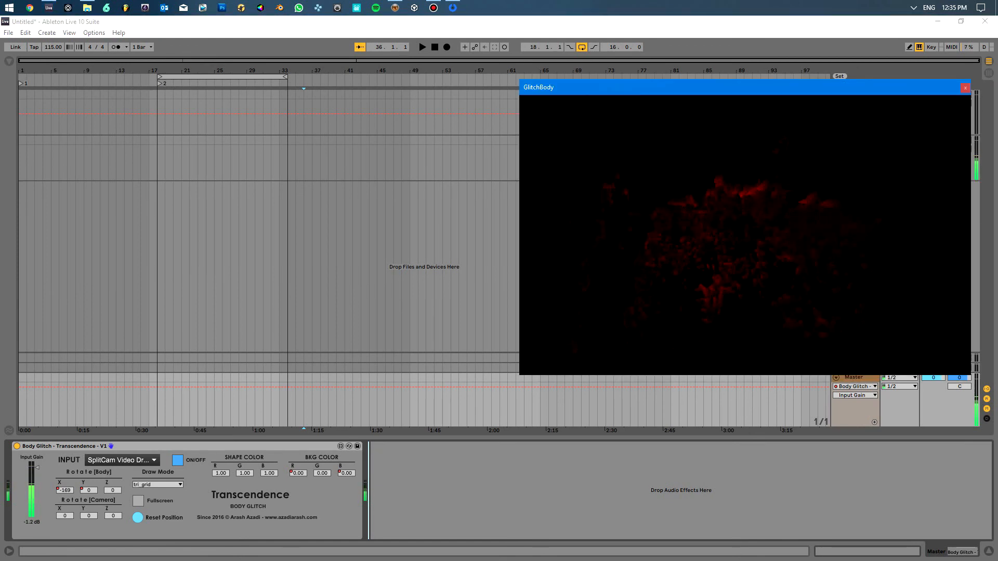
click(221, 473)
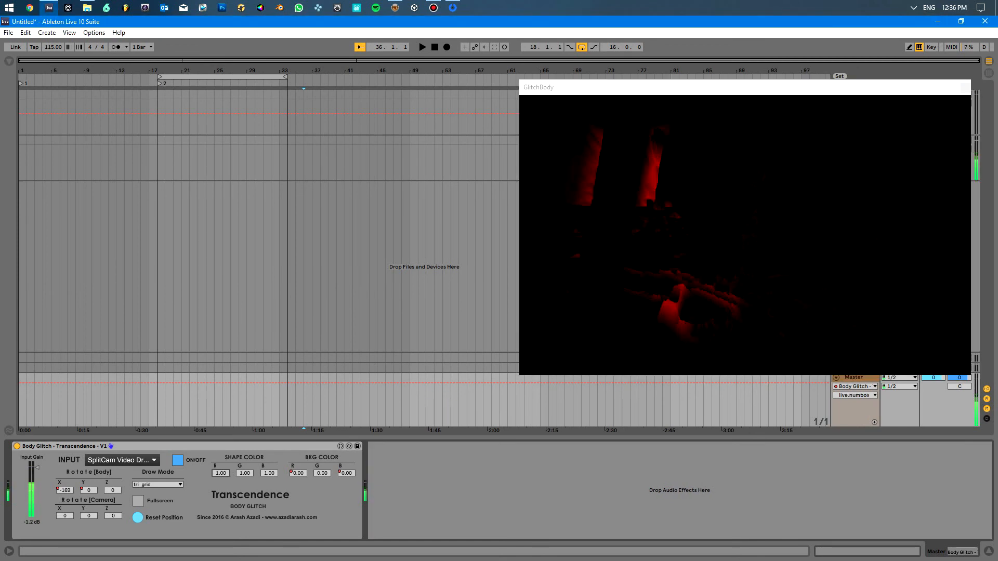
drag(269, 473, 269, 412)
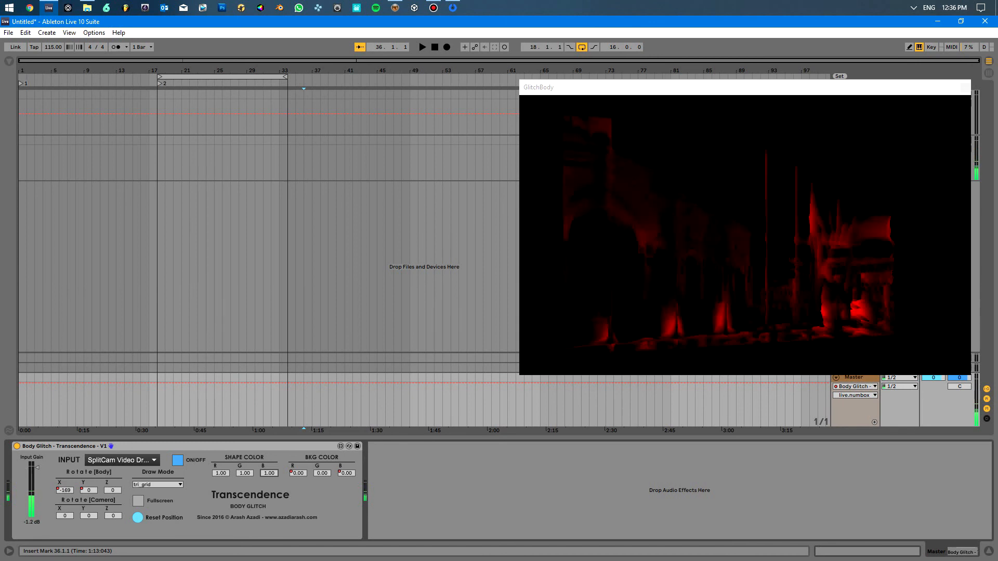
- Set Body Glitch's body rotation to 346 on Y and 360 on Z, and change its Draw Mode to lines
drag(89, 491, 89, 416)
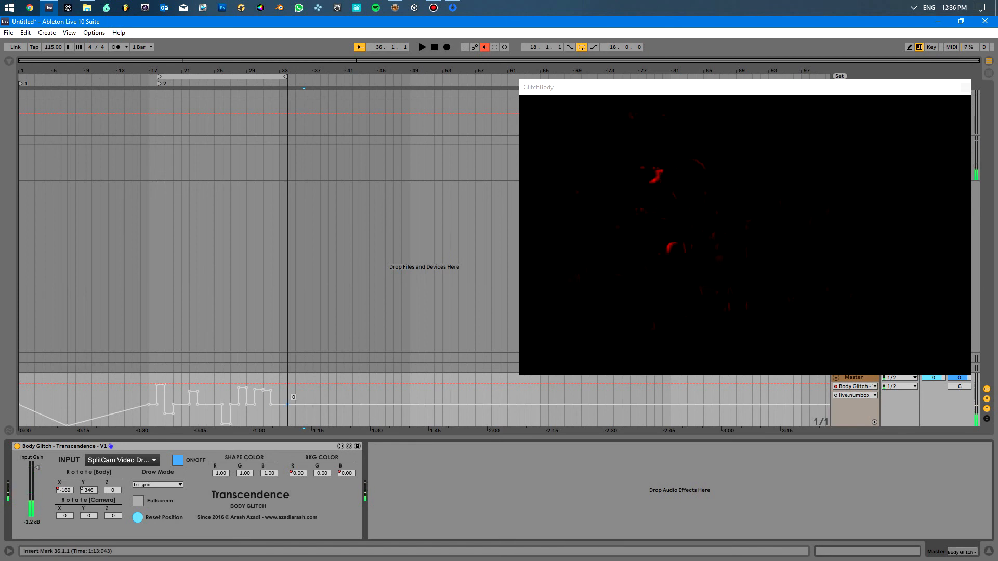
click(113, 491)
drag(113, 491, 112, 416)
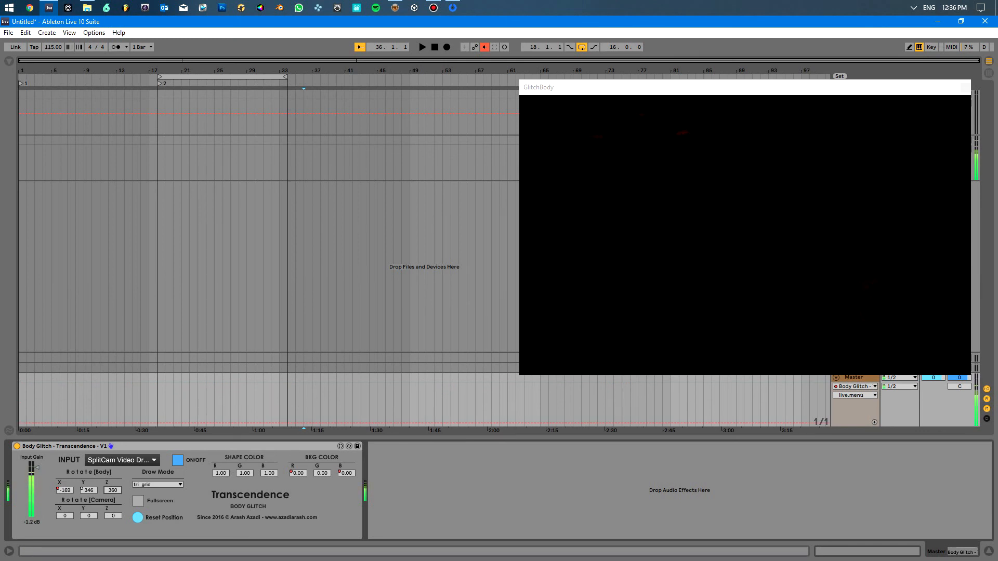
click(158, 484)
click(150, 509)
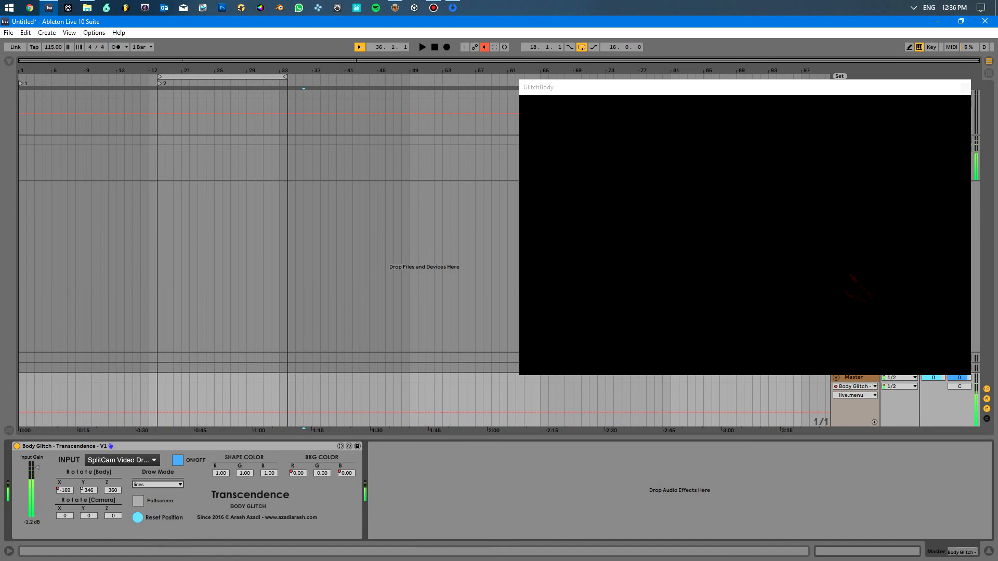